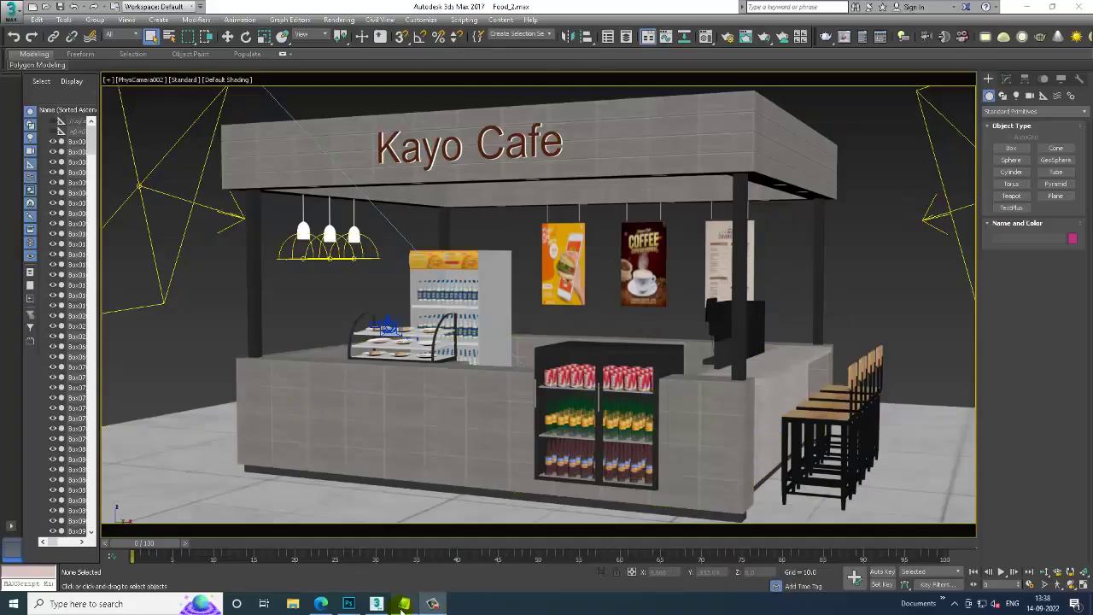
Step: Check the tutorial notes in Notepad, then minimize Notepad to reveal the scene
click(404, 604)
key(ctrl+a)
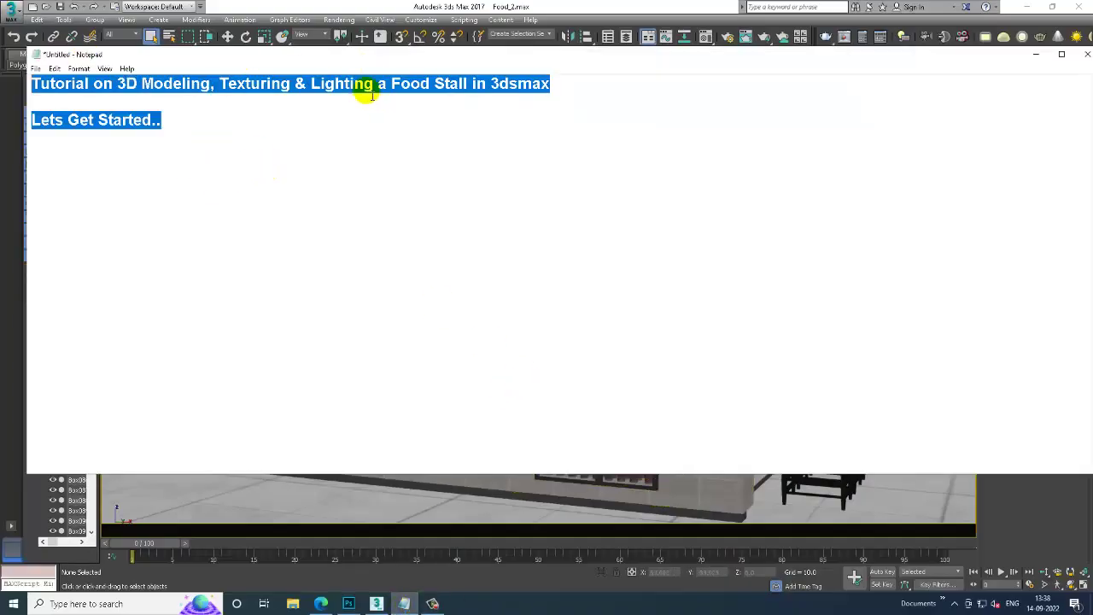
click(1033, 56)
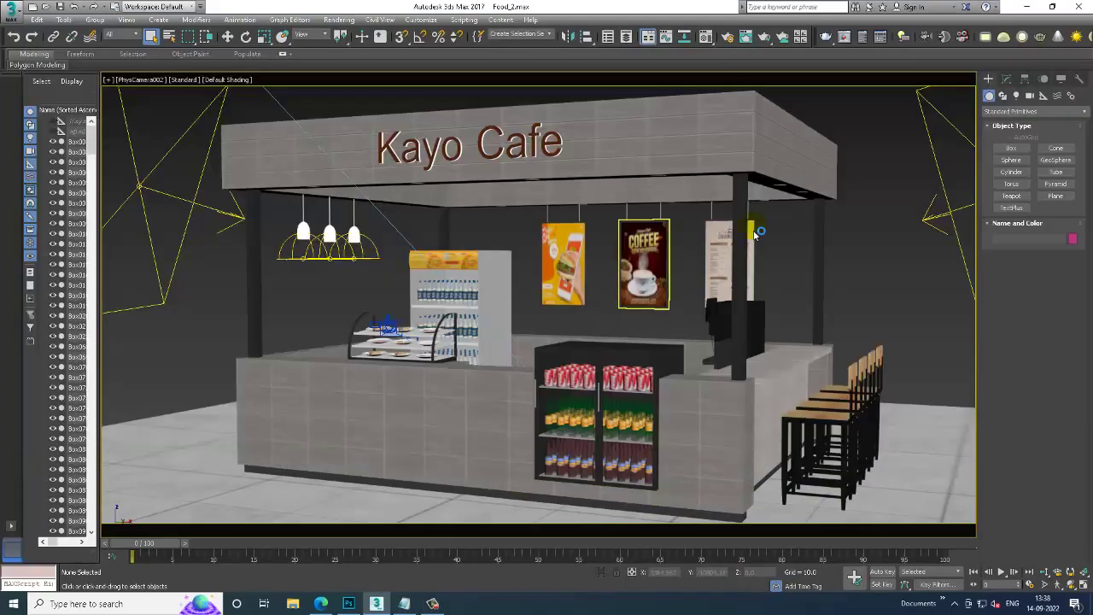
Step: Switch to a free perspective view and orbit and zoom to frame the whole kiosk from a corner
key(p)
mouse_move(864, 238)
alt+middle_down()
mouse_move(708, 264)
mouse_move(531, 239)
mouse_move(615, 273)
alt+middle_up()
scroll(776, 288, down, 5)
scroll(712, 281, up, 5)
scroll(531, 237, down, 5)
scroll(664, 297, up, 4)
scroll(664, 297, down, 1)
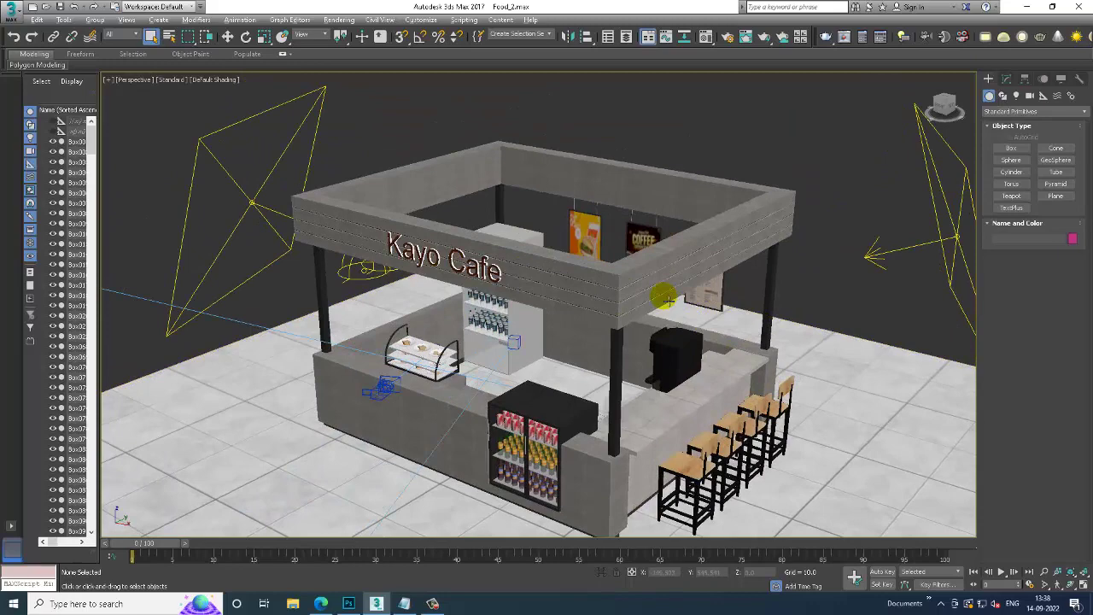
click(339, 20)
Step: In Render Setup's V-Ray tab, expand Frame buffer and Global switches, and set Global switches to Expert mode
click(370, 73)
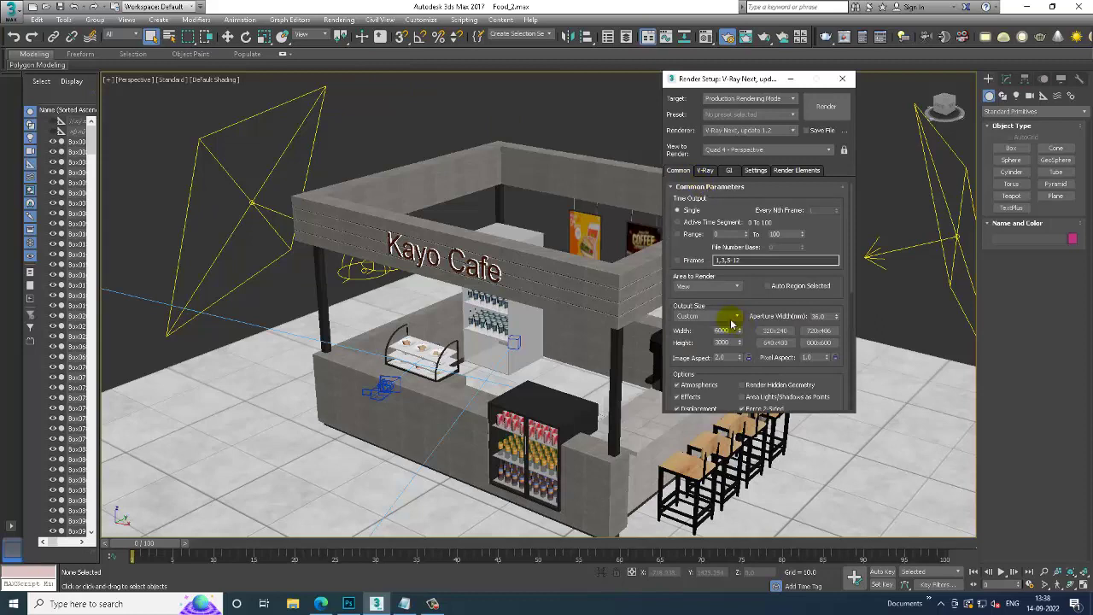
click(707, 170)
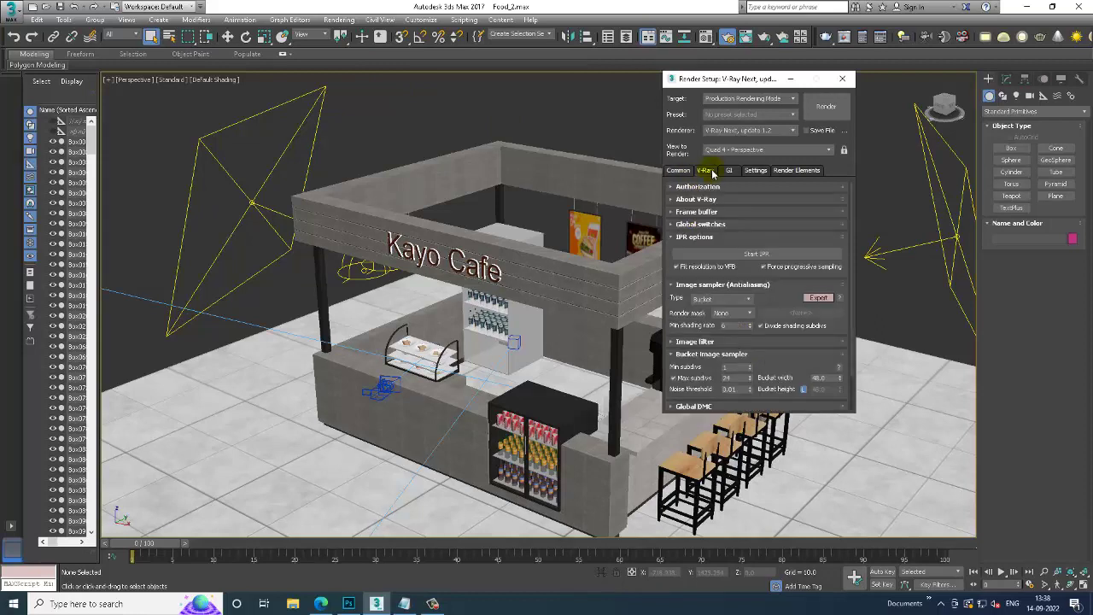
click(715, 213)
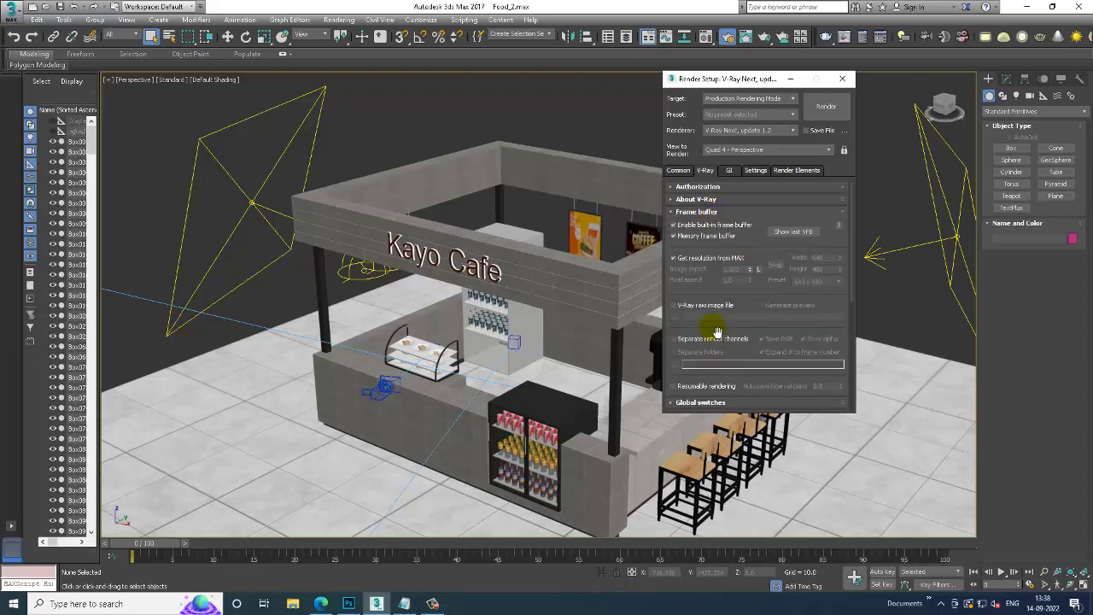
drag(716, 332, 710, 227)
click(680, 300)
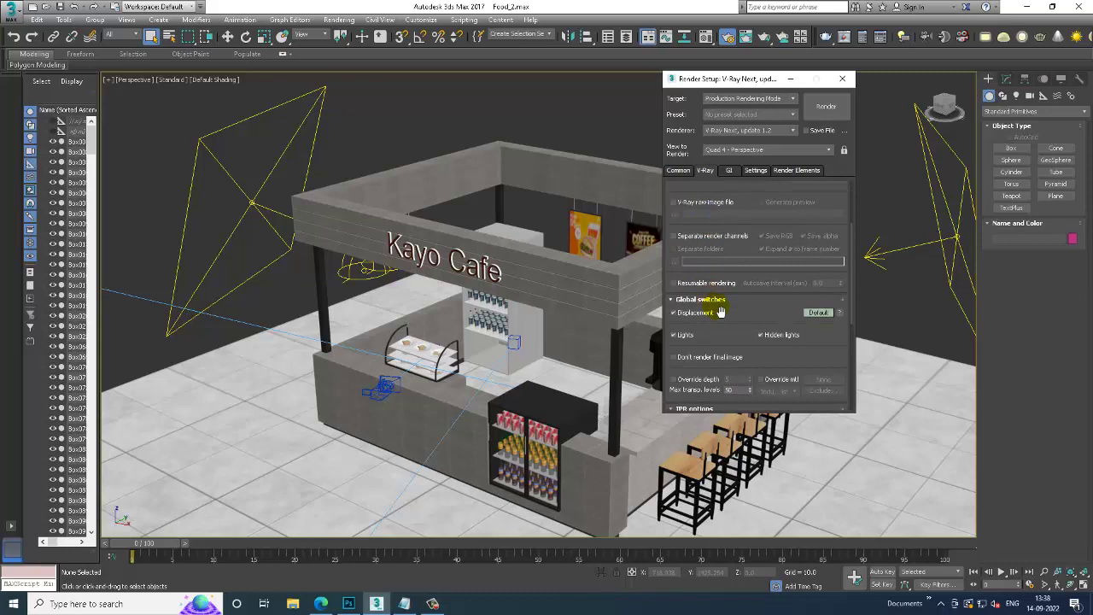
click(816, 312)
drag(768, 321, 764, 187)
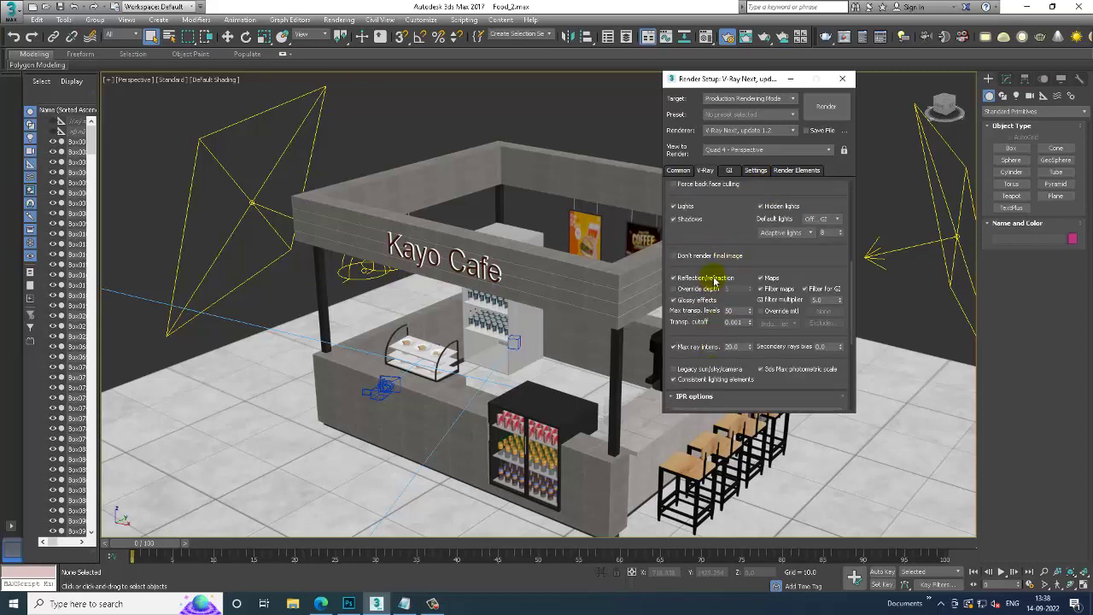
drag(698, 344, 731, 207)
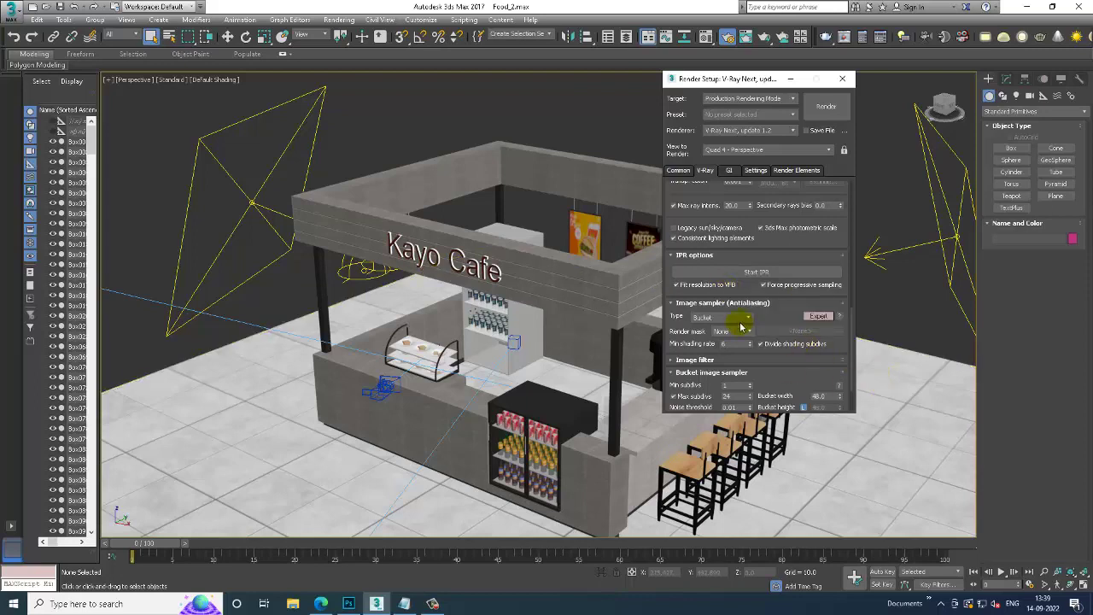
Step: Keep the Bucket image sampler, set the image filter to Catmull-Rom and min subdivs to 6
click(732, 316)
click(732, 317)
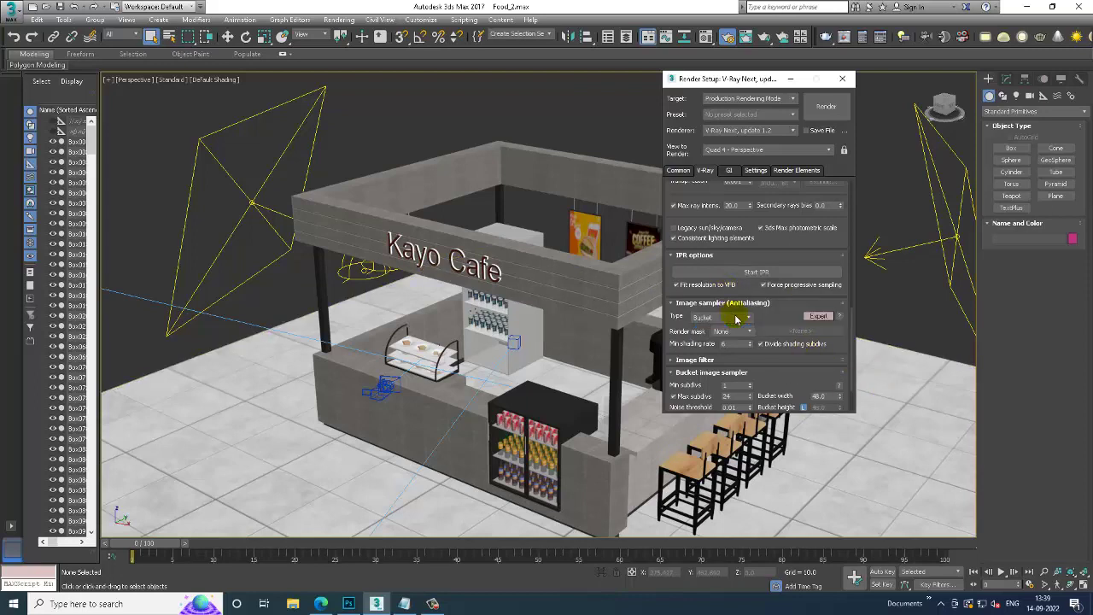
click(727, 360)
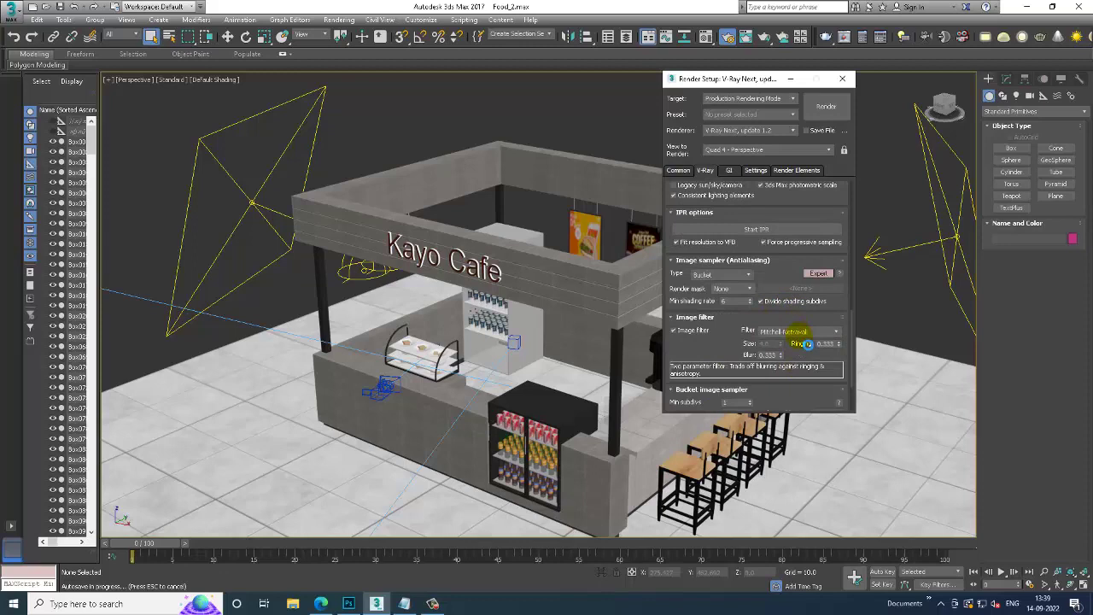
click(798, 331)
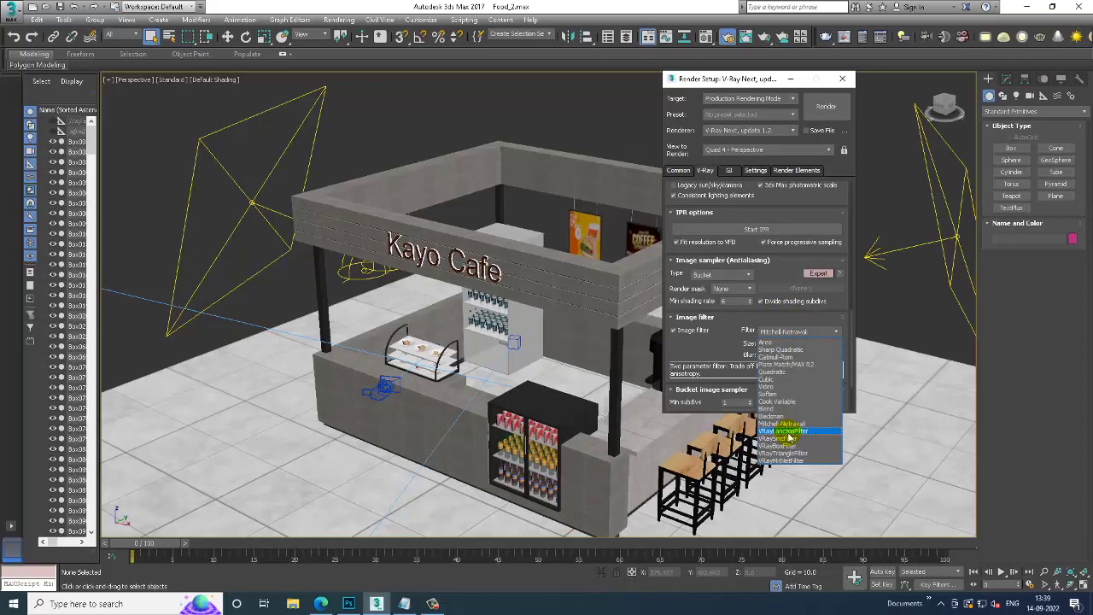
click(775, 357)
scroll(727, 356, down, 2)
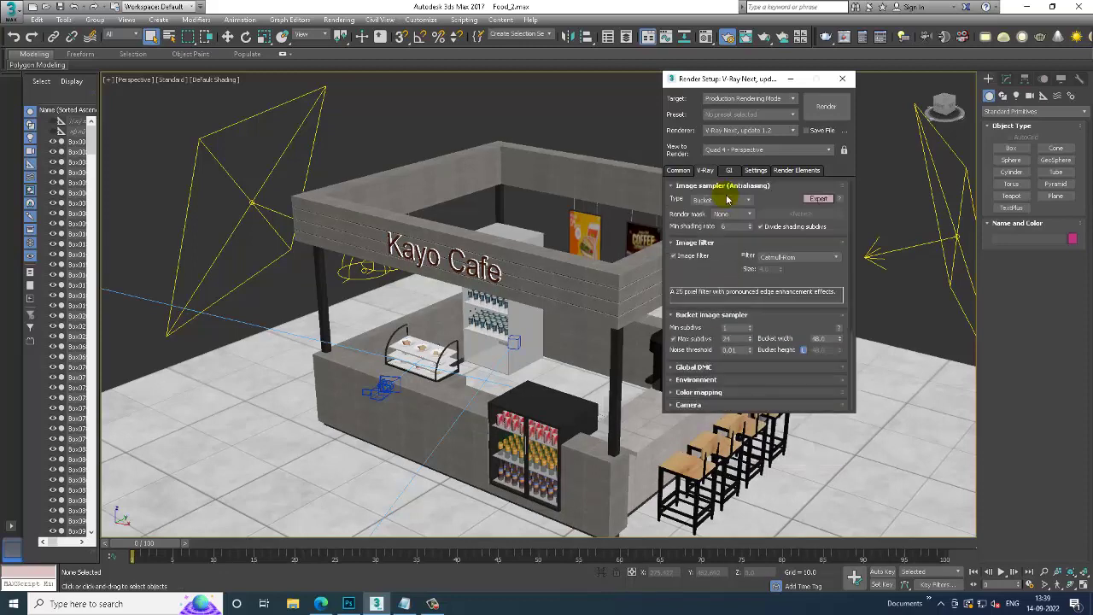
click(726, 327)
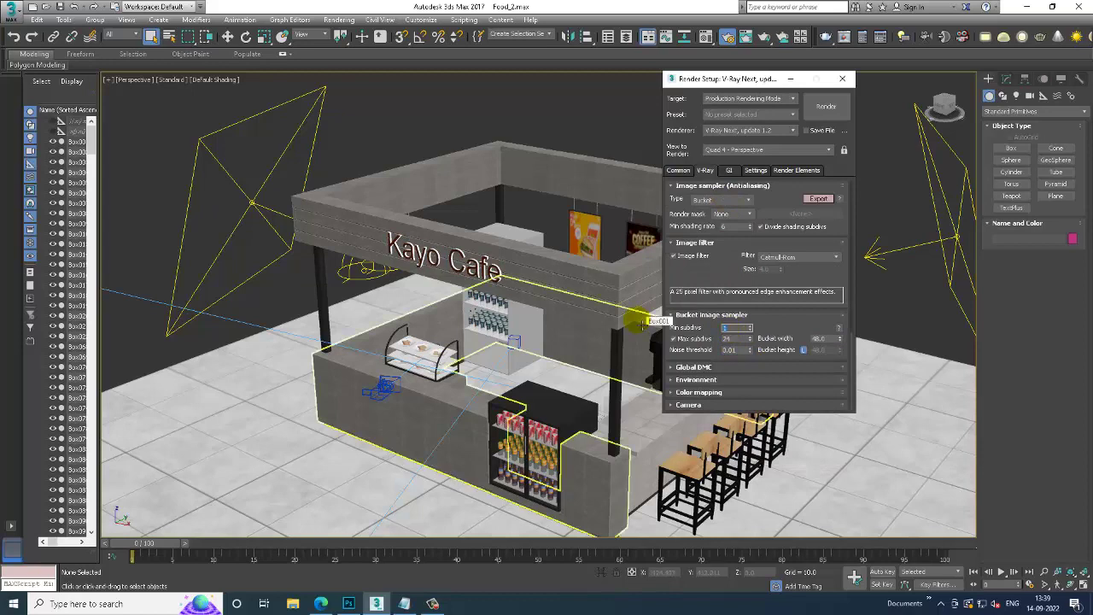
text(6)
Step: Enable Use local subdivs in Global DMC and set the color mapping type to Exponential
click(685, 368)
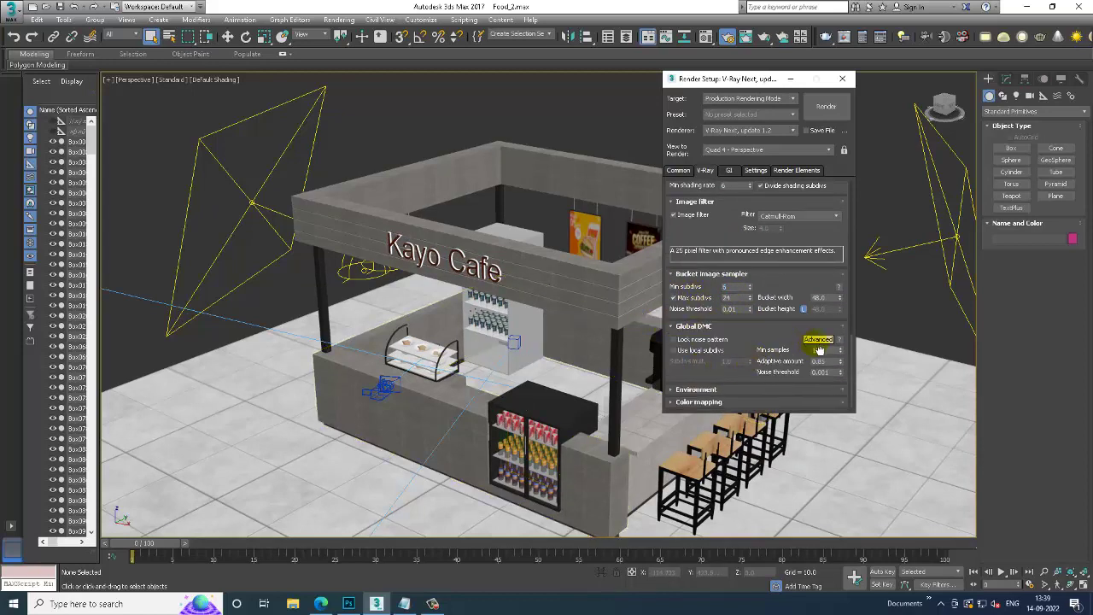
click(820, 350)
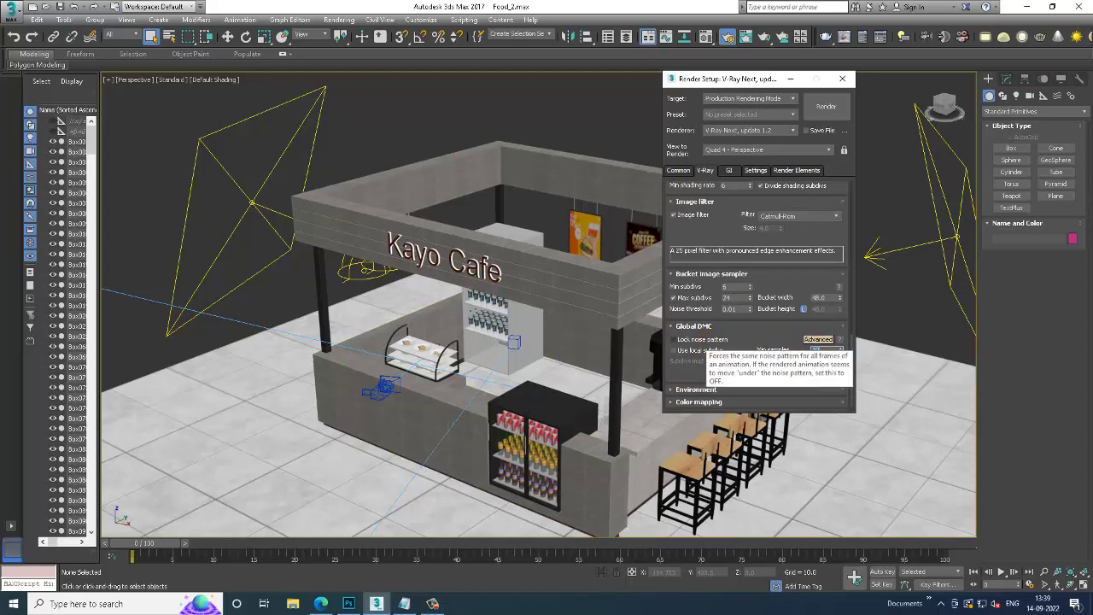
click(673, 350)
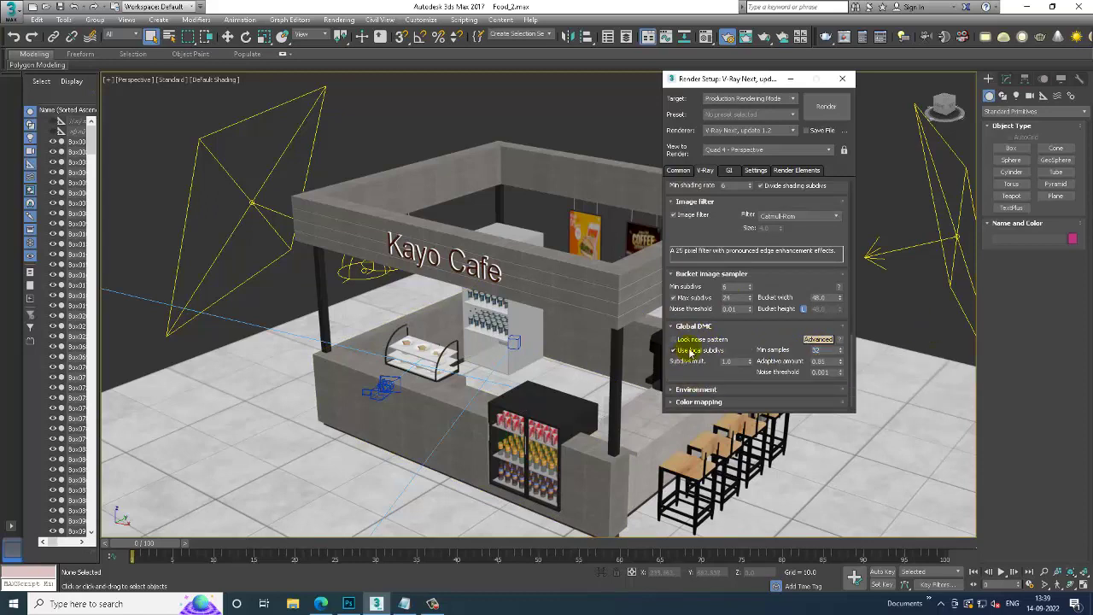
double_click(824, 372)
click(692, 389)
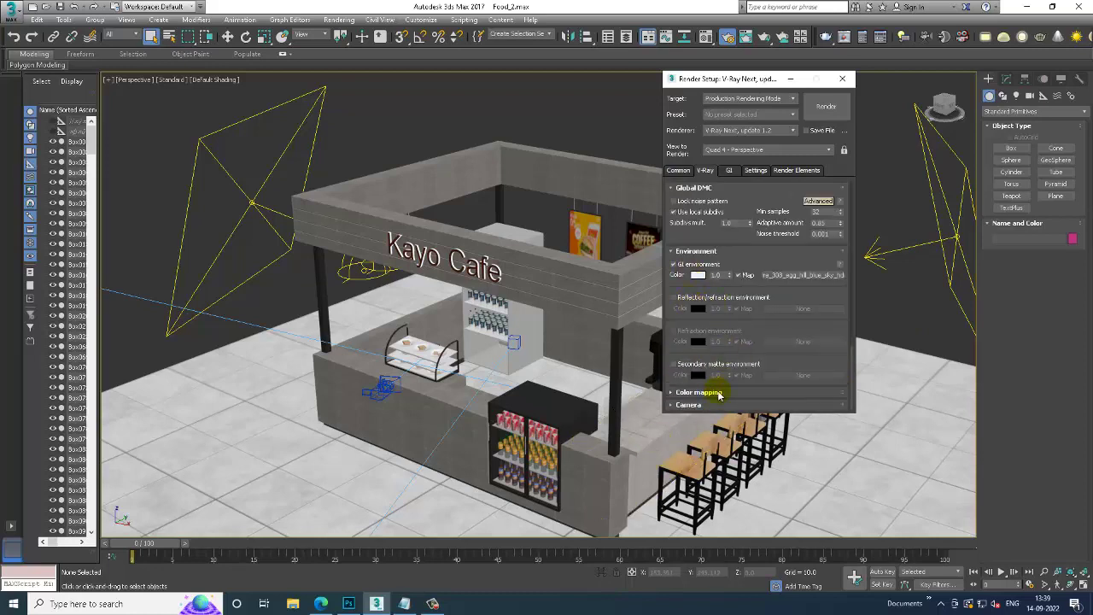
click(713, 393)
click(715, 367)
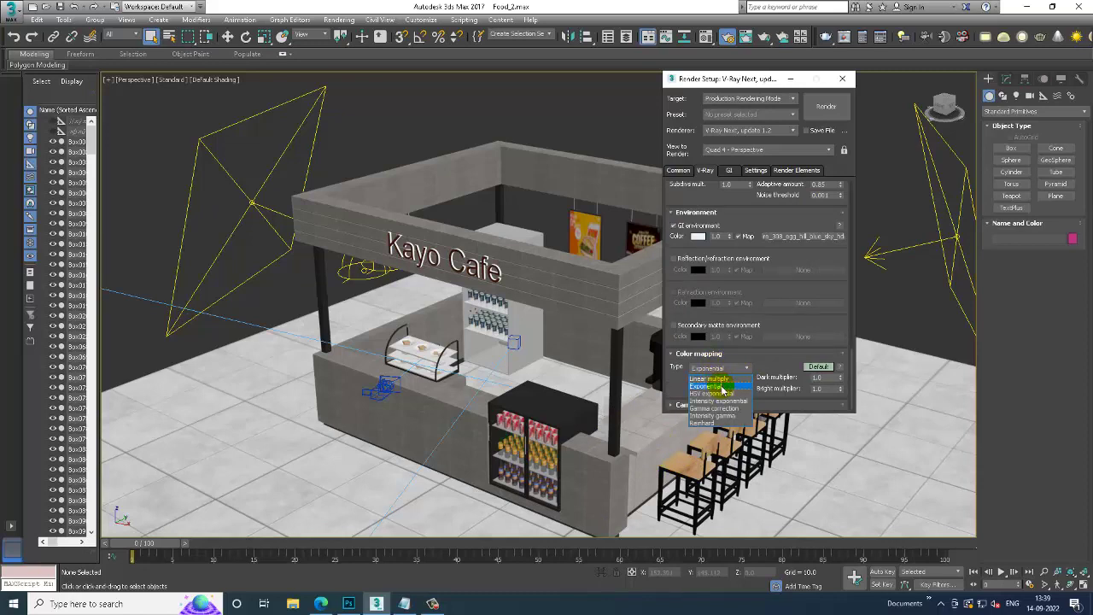
click(722, 386)
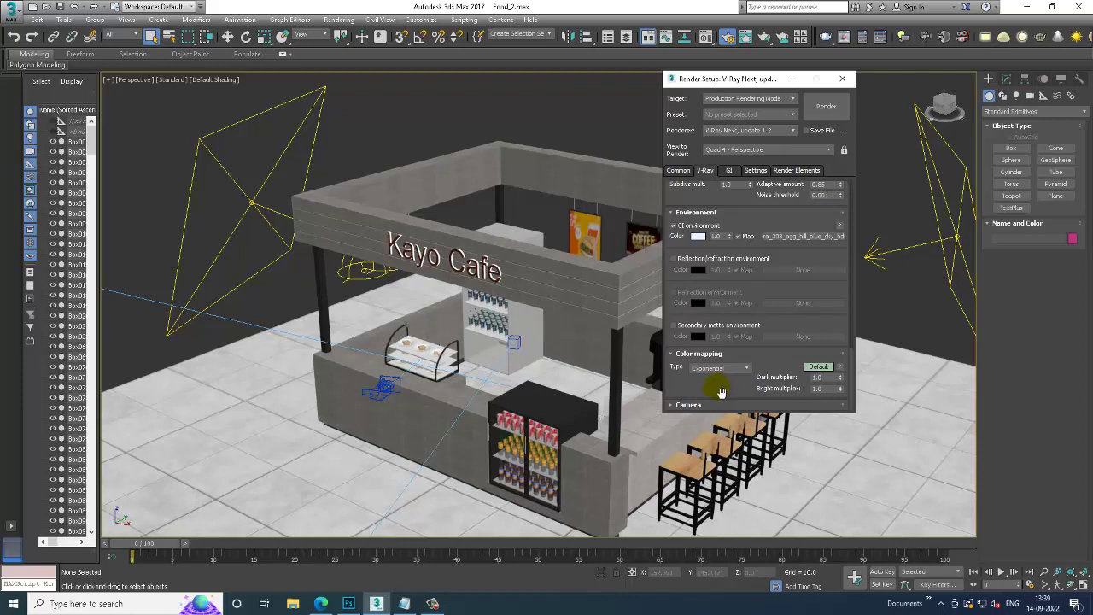
click(729, 170)
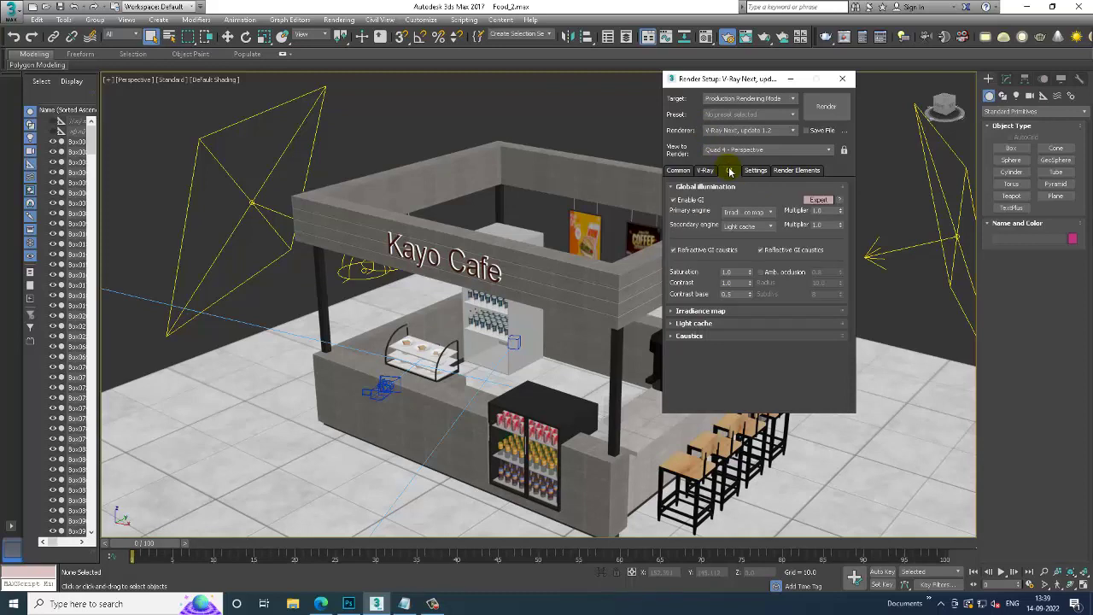
Step: Keep Irradiance map as the primary GI engine and raise Light cache subdivs from 1500 to 2000
click(768, 211)
click(768, 218)
click(767, 214)
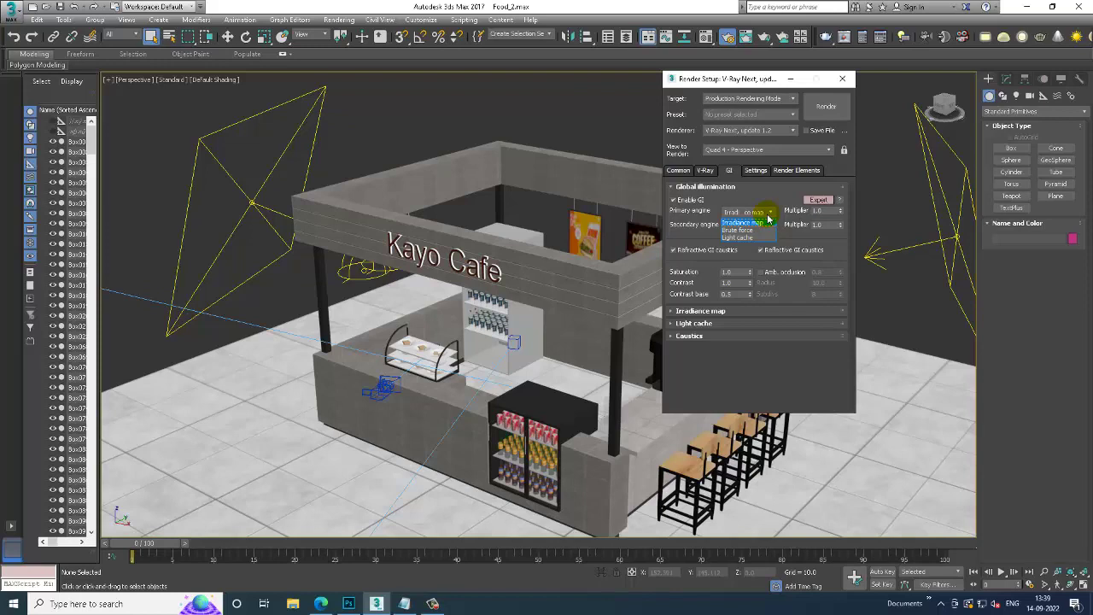
click(767, 219)
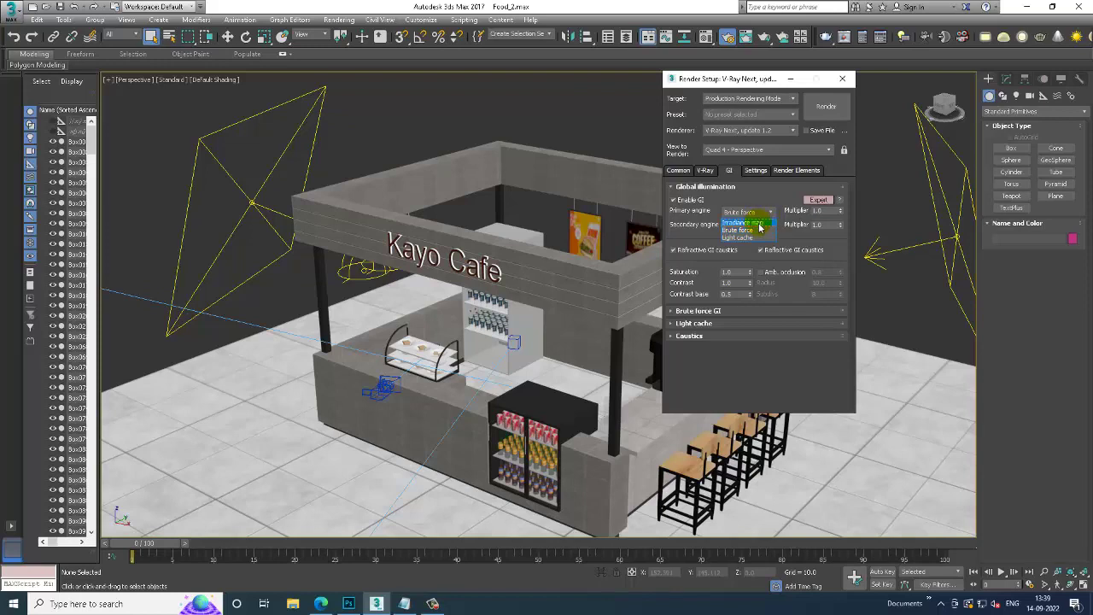
click(709, 312)
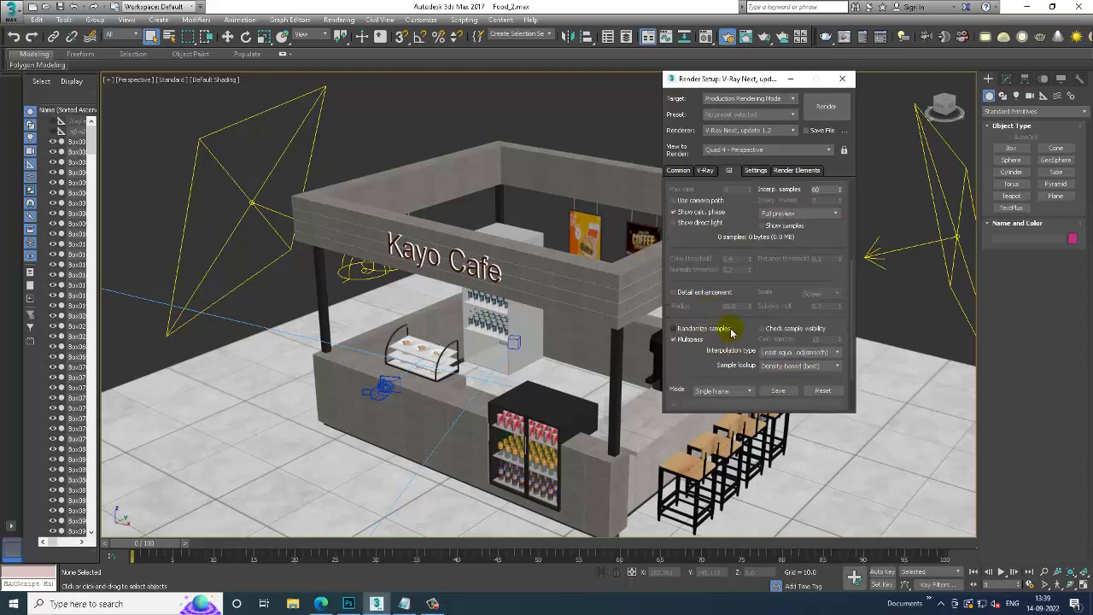
scroll(731, 332, down, 3)
scroll(726, 333, down, 3)
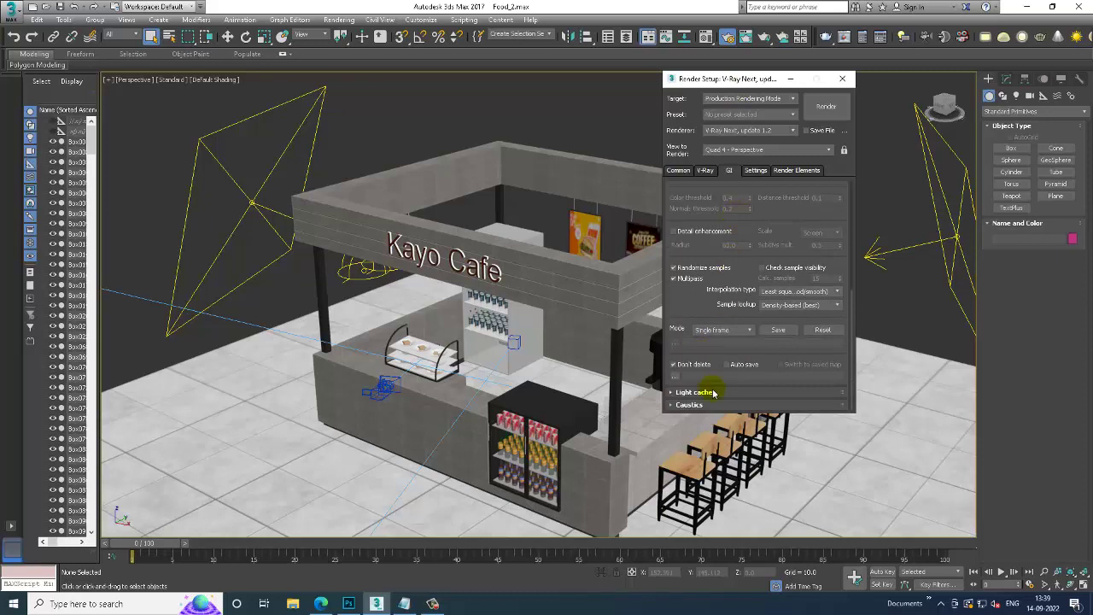
scroll(716, 392, down, 2)
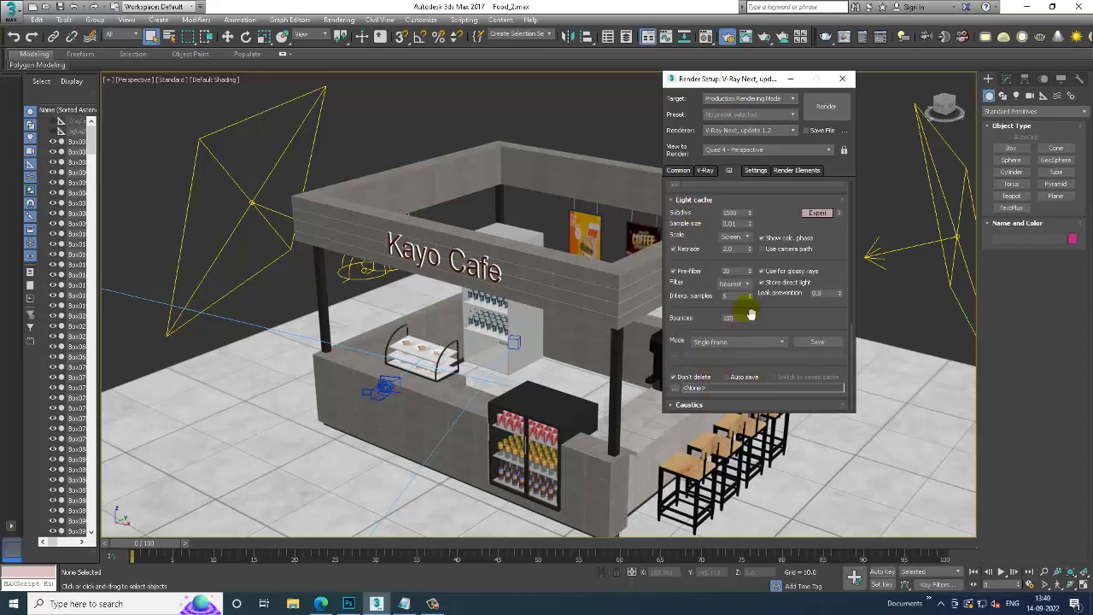
text(2000)
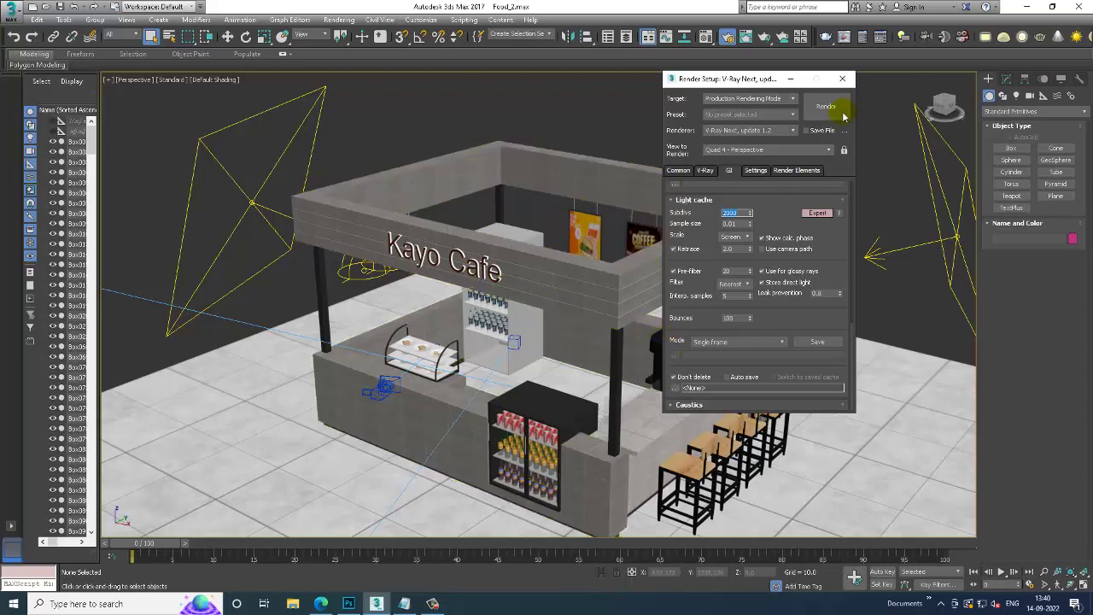
click(757, 170)
Step: Review the dynamic memory limit and the Render Elements list, then return to the Common tab
double_click(728, 275)
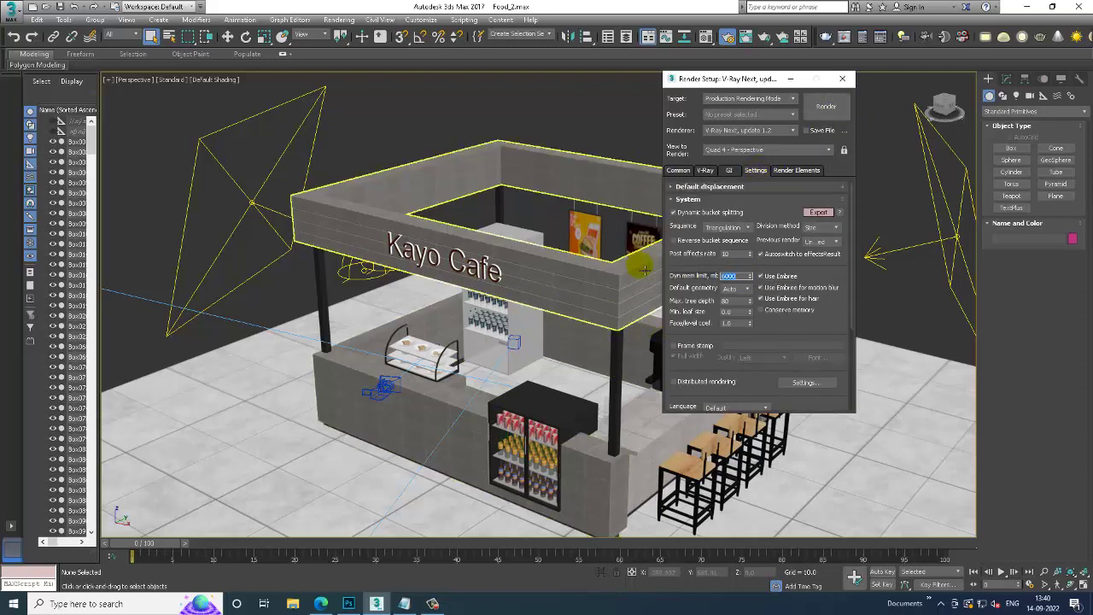
drag(794, 332, 804, 184)
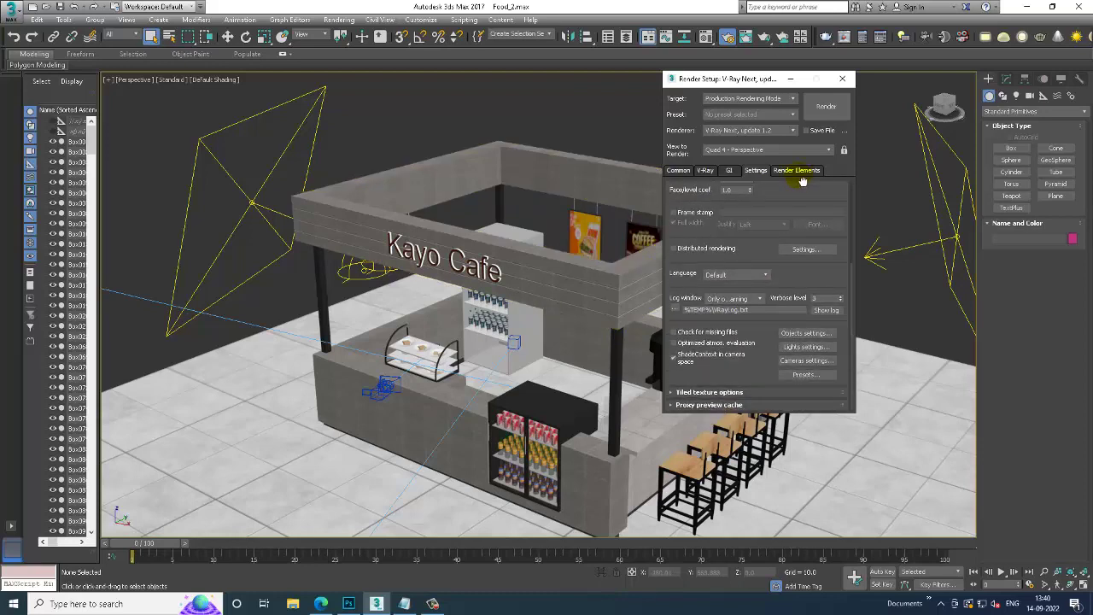
click(794, 172)
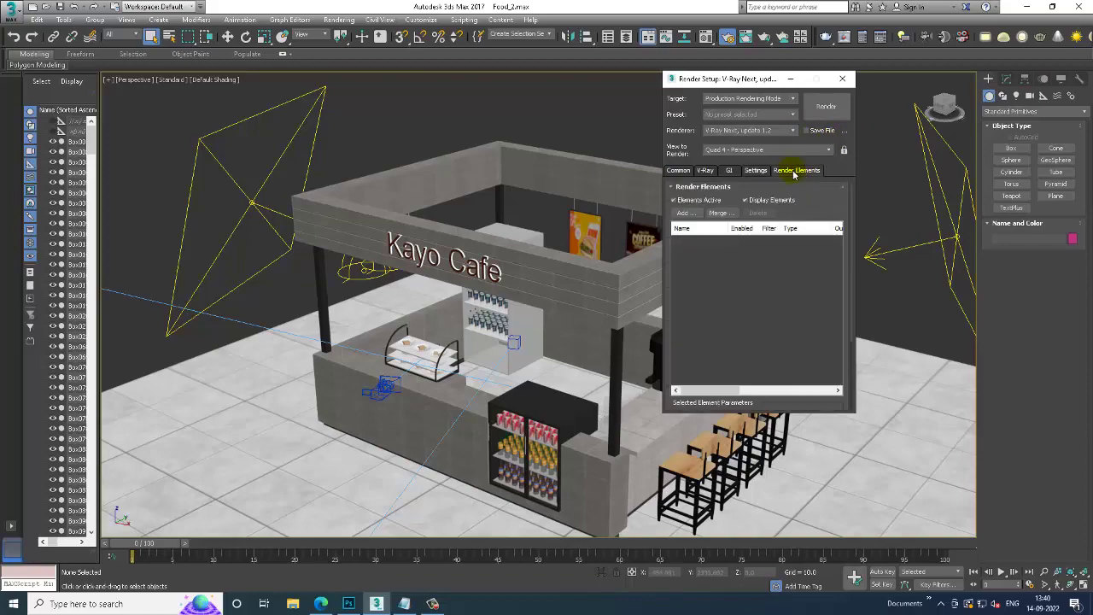
click(678, 170)
Step: Minimize Render Setup and switch the viewport to the PhysCamera002 camera view
click(789, 79)
alt+middle_drag(797, 281, 709, 298)
scroll(709, 299, up, 3)
scroll(709, 299, up, 3)
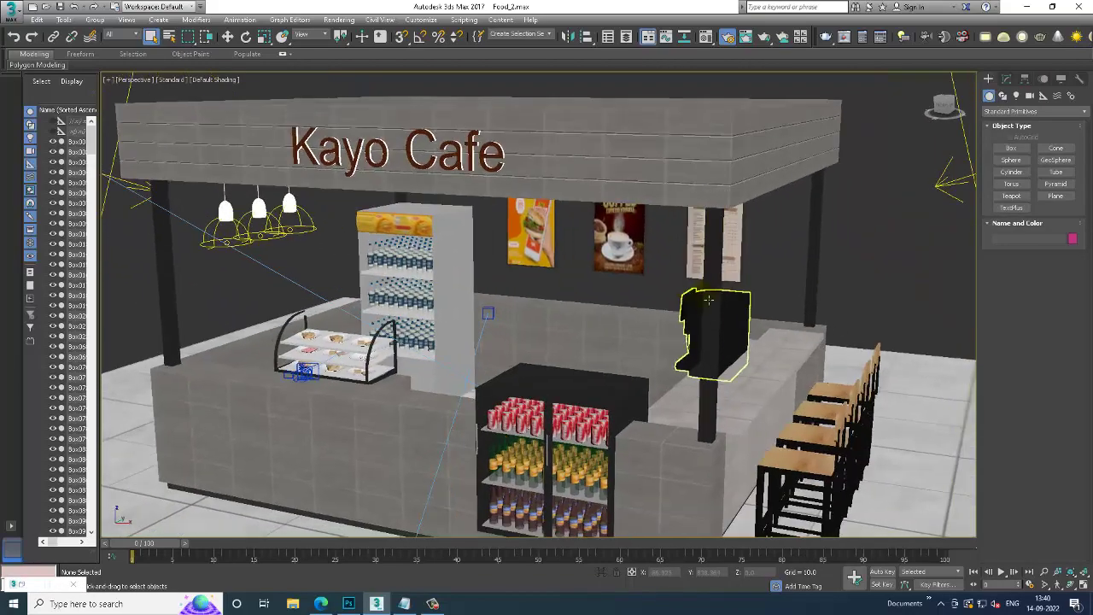
key(c)
double_click(564, 224)
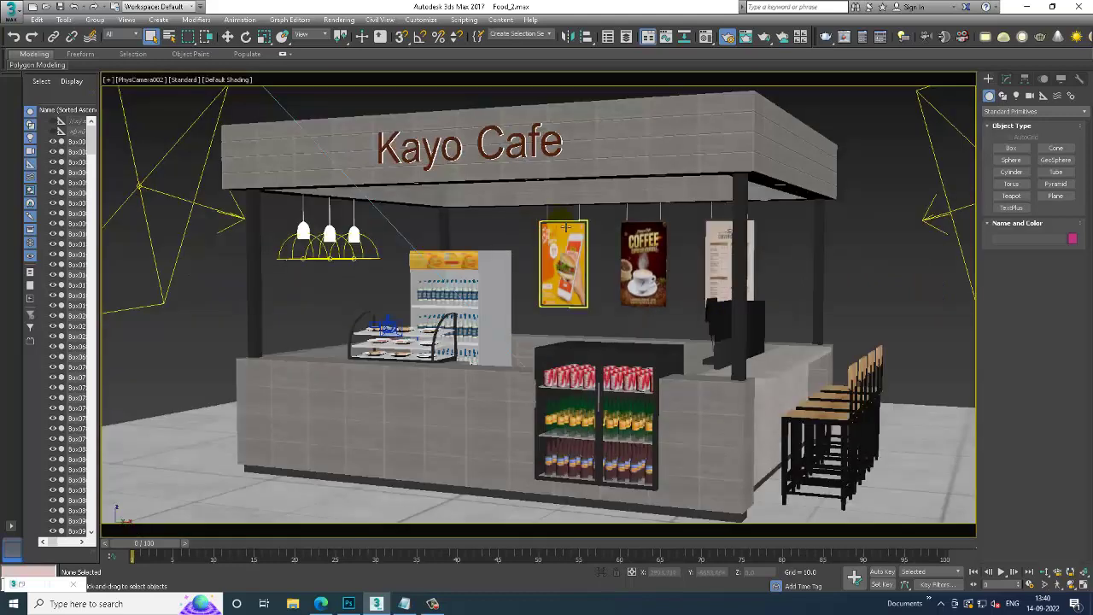
click(338, 19)
Step: Render the PhysCamera002 view in V-Ray, then close the frame buffer when it finishes
click(341, 38)
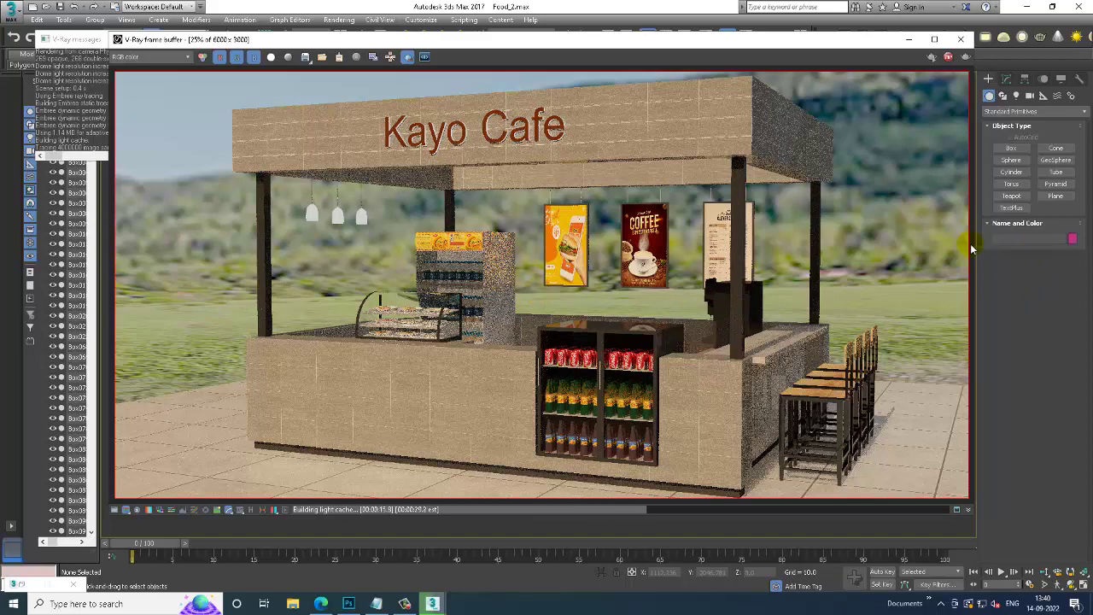
click(959, 39)
Step: Select the VRaySun001 light and show its parameters in the Modify panel
click(643, 273)
scroll(478, 282, down, 8)
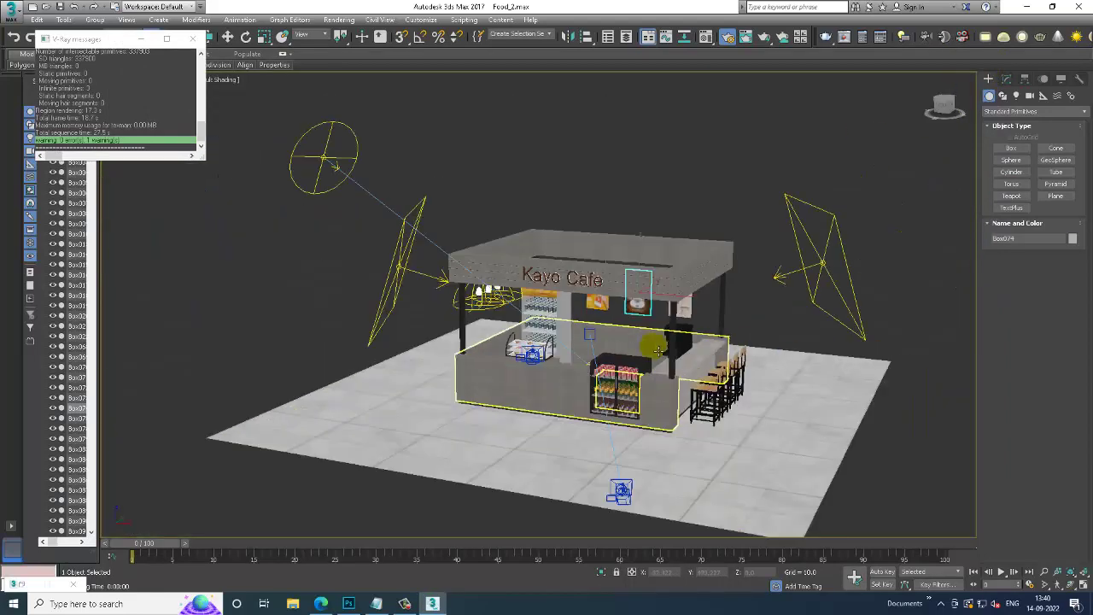
scroll(469, 273, down, 2)
click(481, 249)
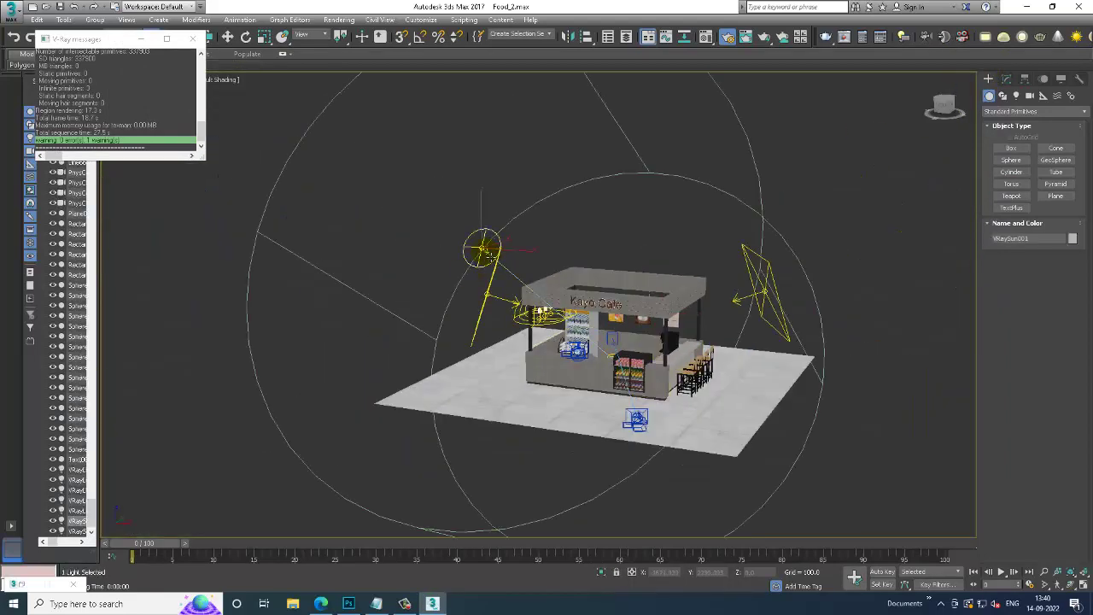
alt+middle_drag(480, 249, 530, 252)
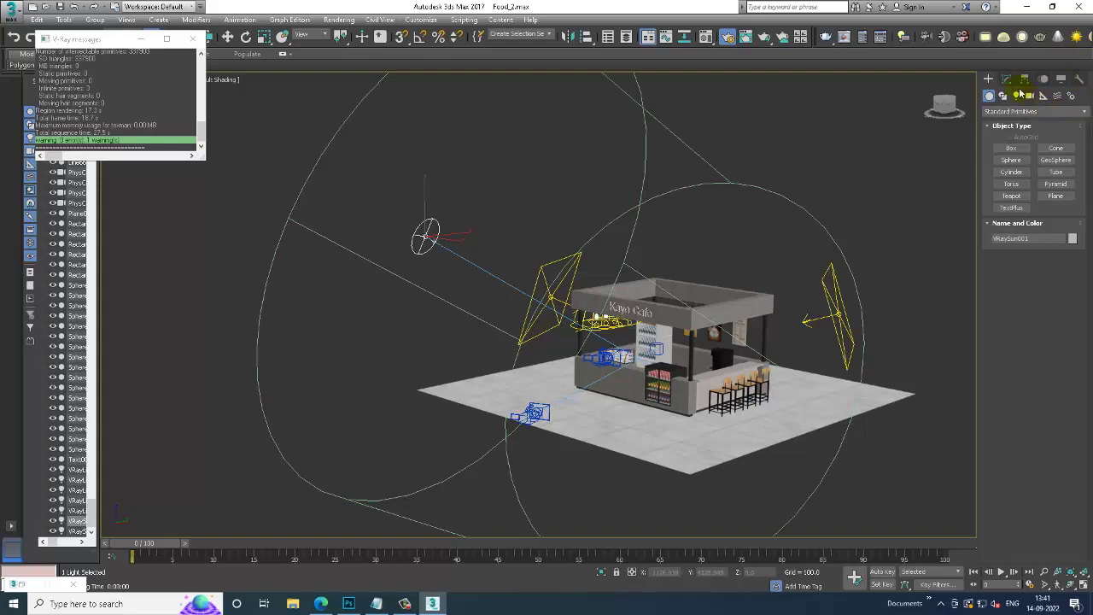
click(1006, 79)
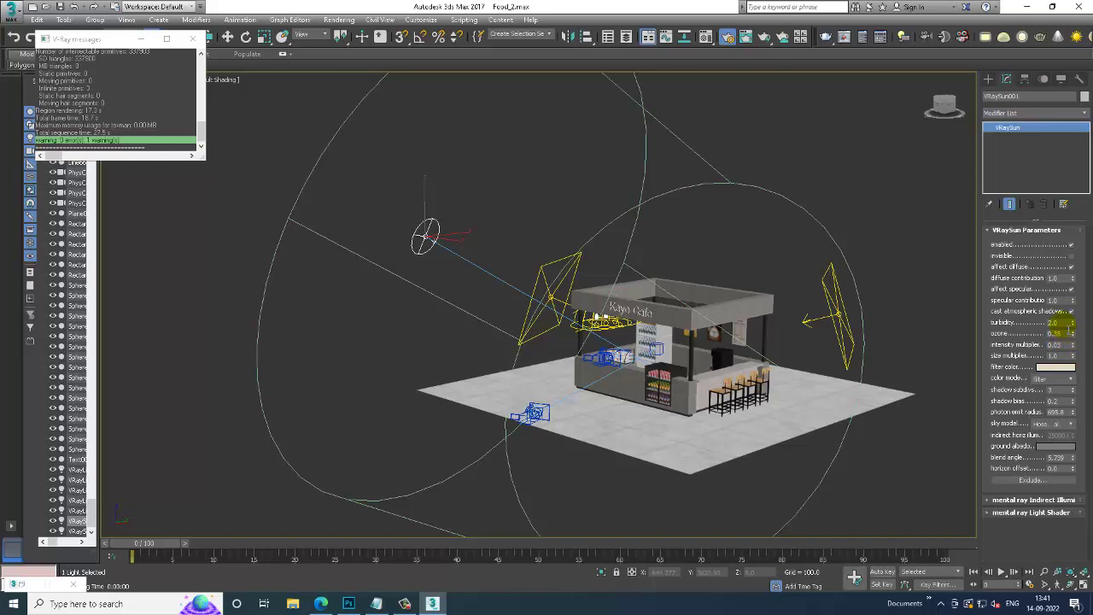
Step: Set the sun's turbidity to 3.5 and its shadow subdivs to 5
click(1063, 324)
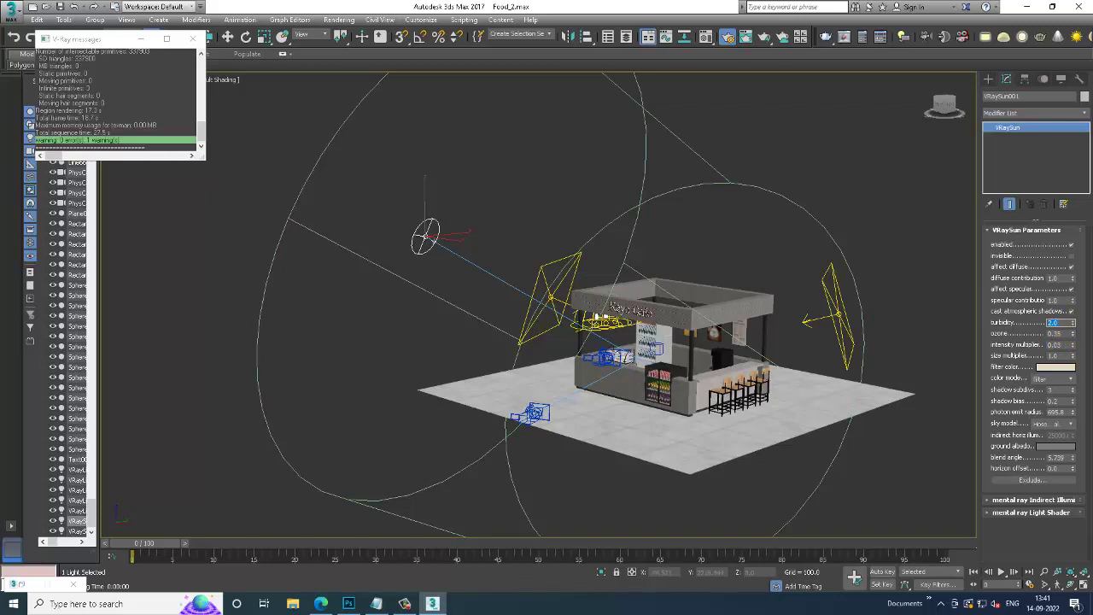
text(3.5)
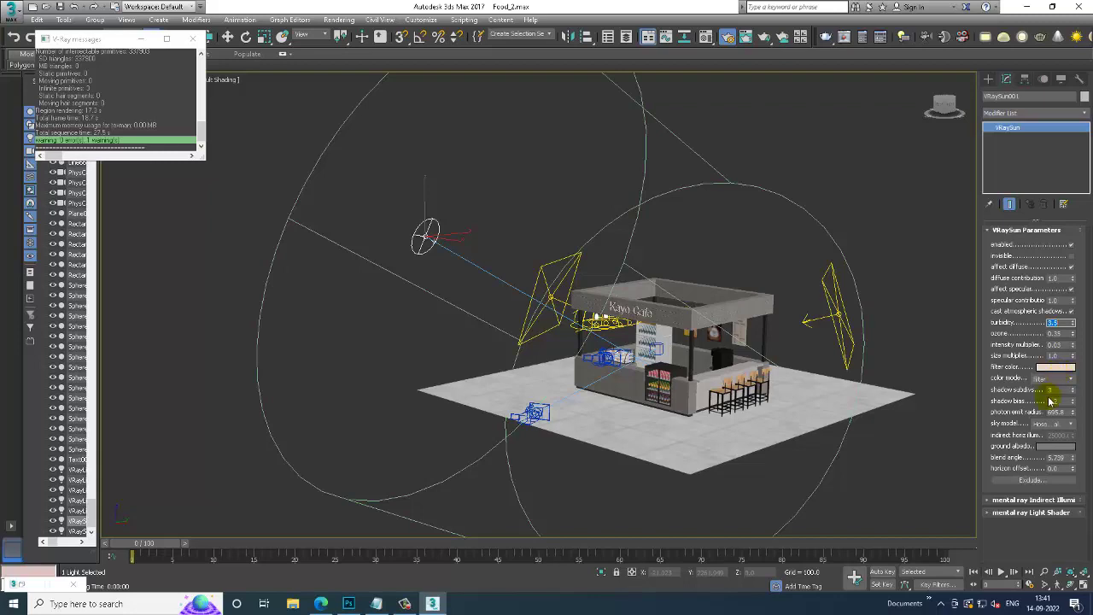
double_click(1055, 390)
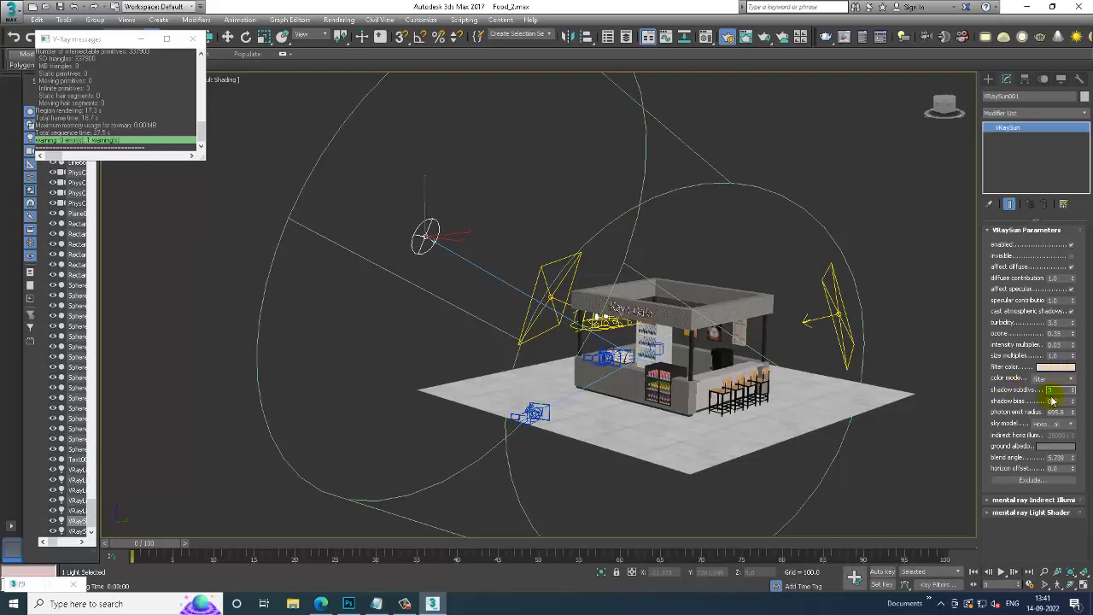
text(9)
key(Return)
Step: Change the sun's filter colour to a paler, near-white warm tint and deselect it
click(1055, 366)
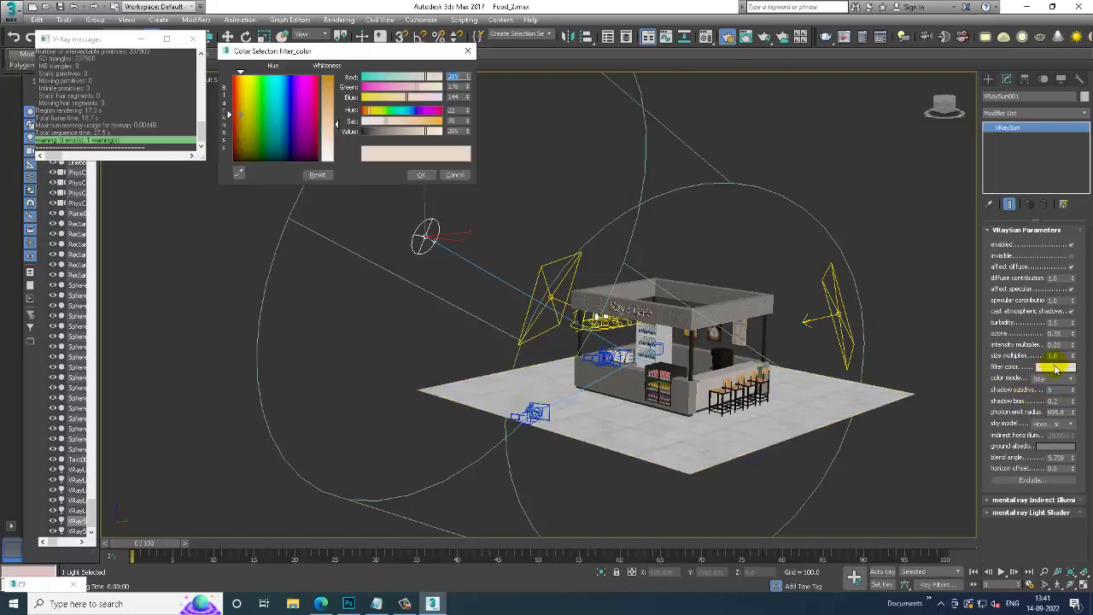
drag(240, 117, 237, 102)
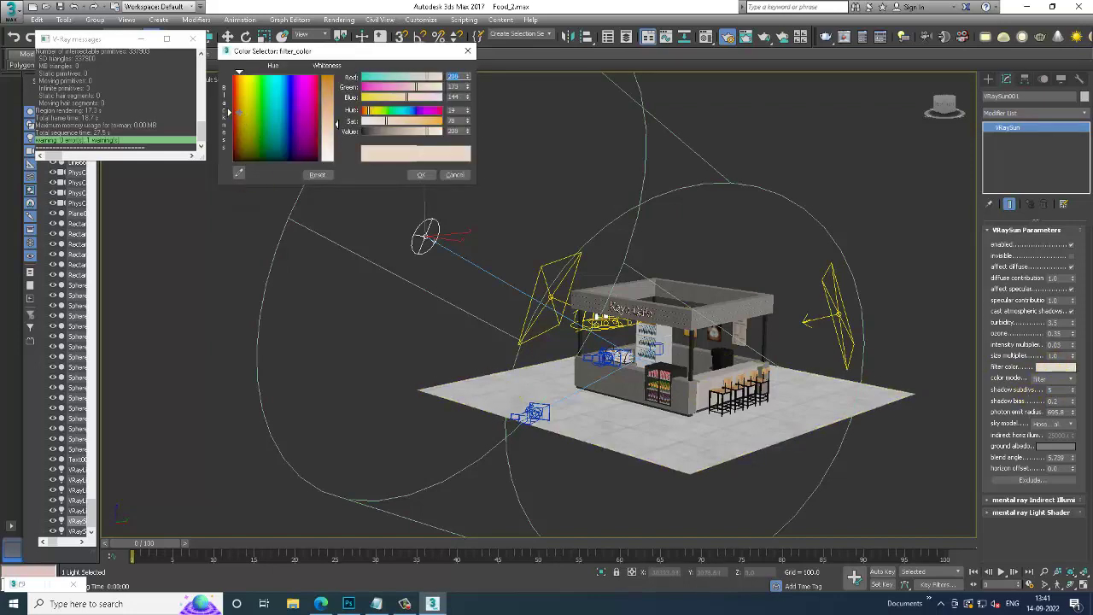
drag(329, 139, 329, 130)
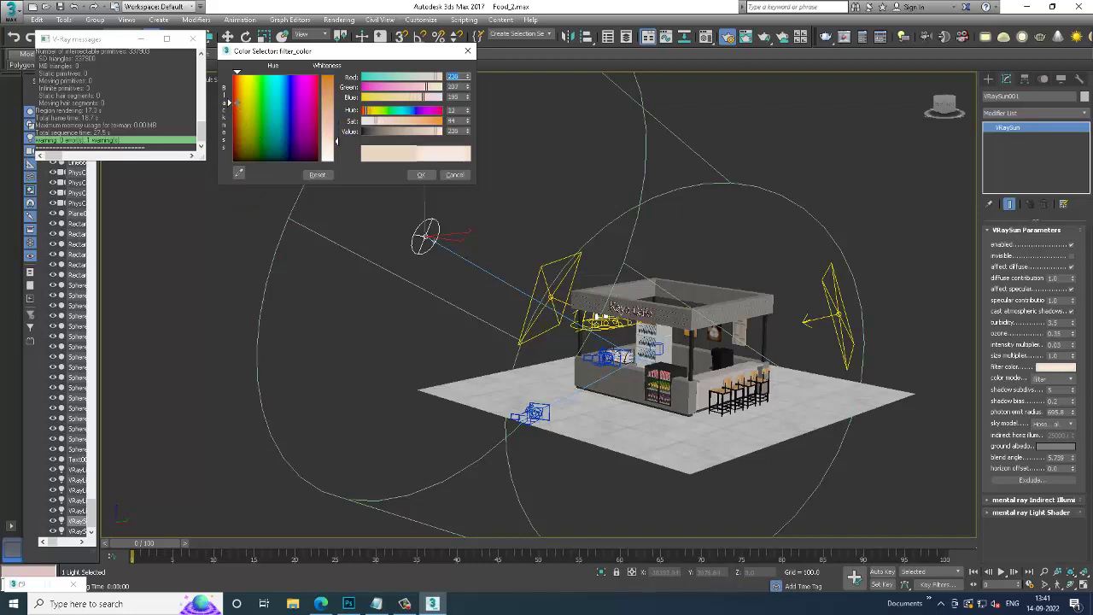
click(421, 175)
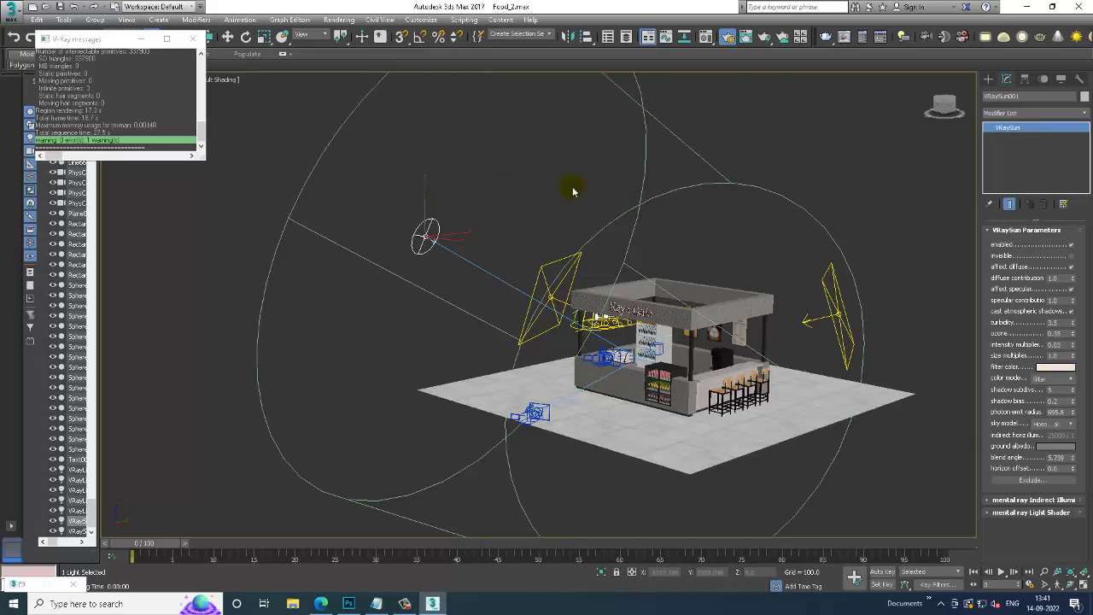
click(573, 185)
scroll(687, 324, up, 3)
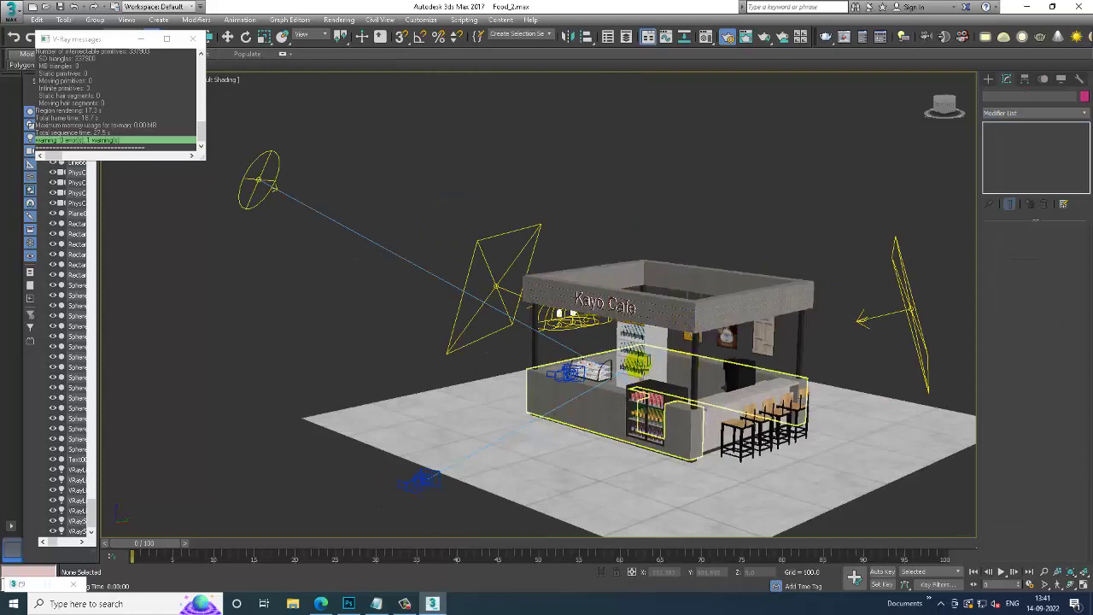
middle_drag(352, 238, 402, 263)
Step: Move VRaySun001 higher along Z and view the scene through the close PhysCamera
click(333, 205)
key(w)
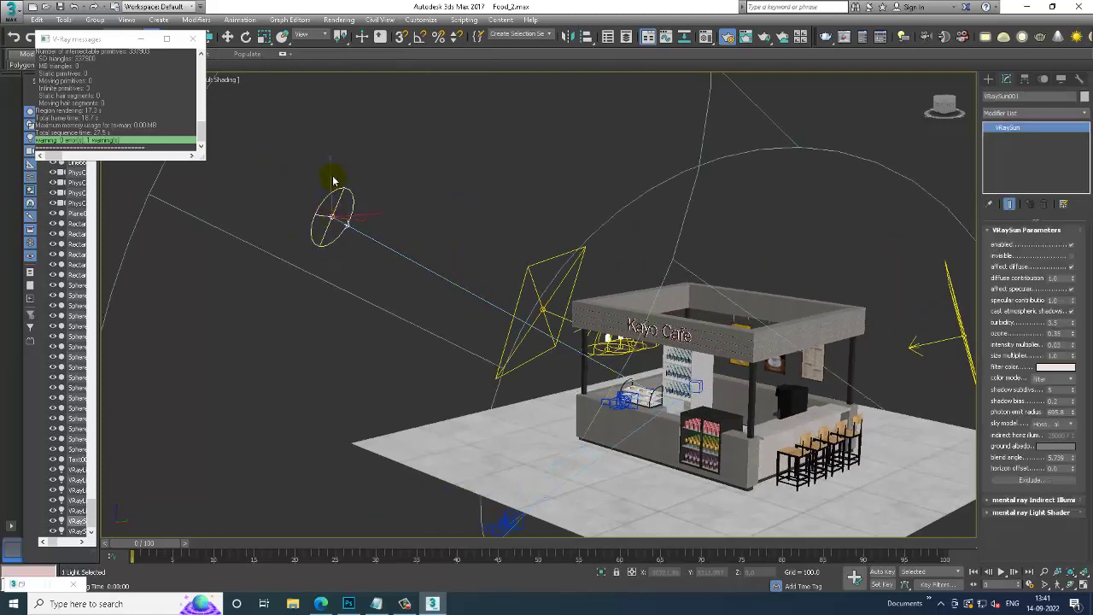
drag(338, 176, 341, 156)
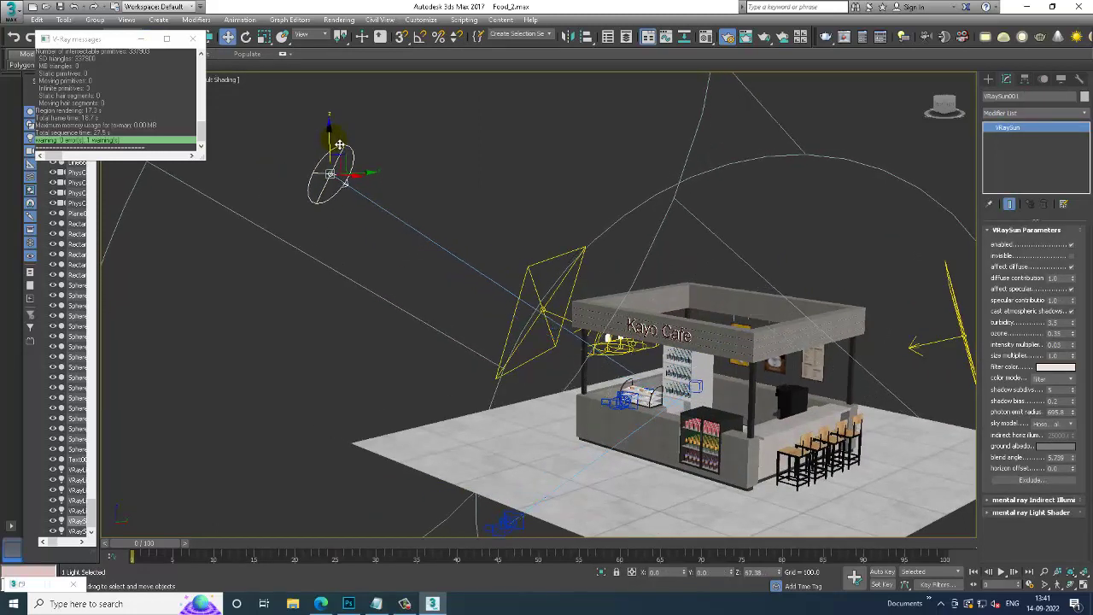
key(c)
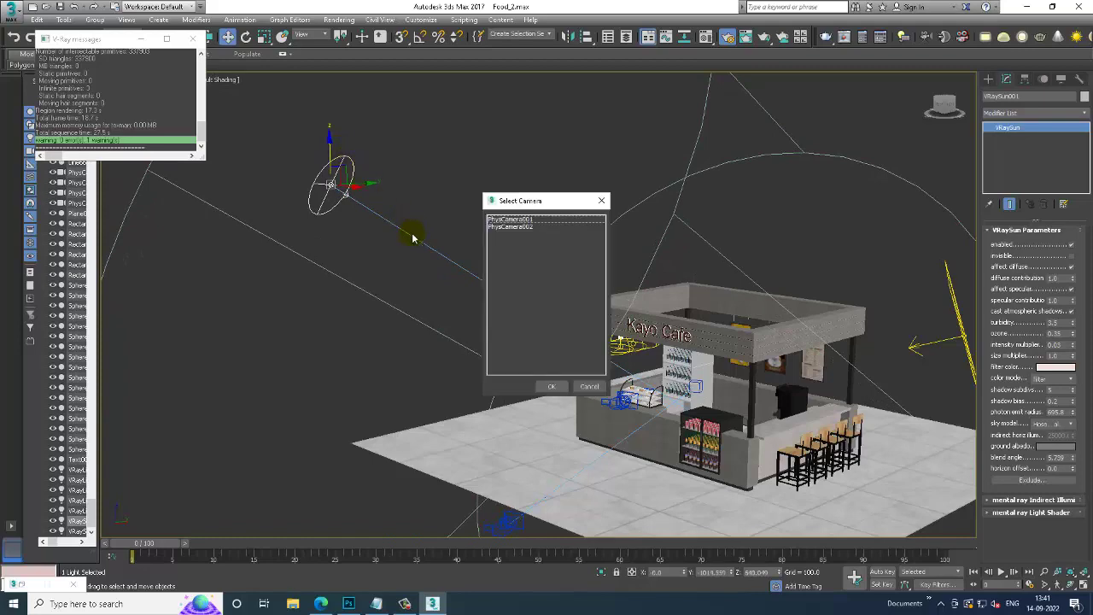
double_click(520, 221)
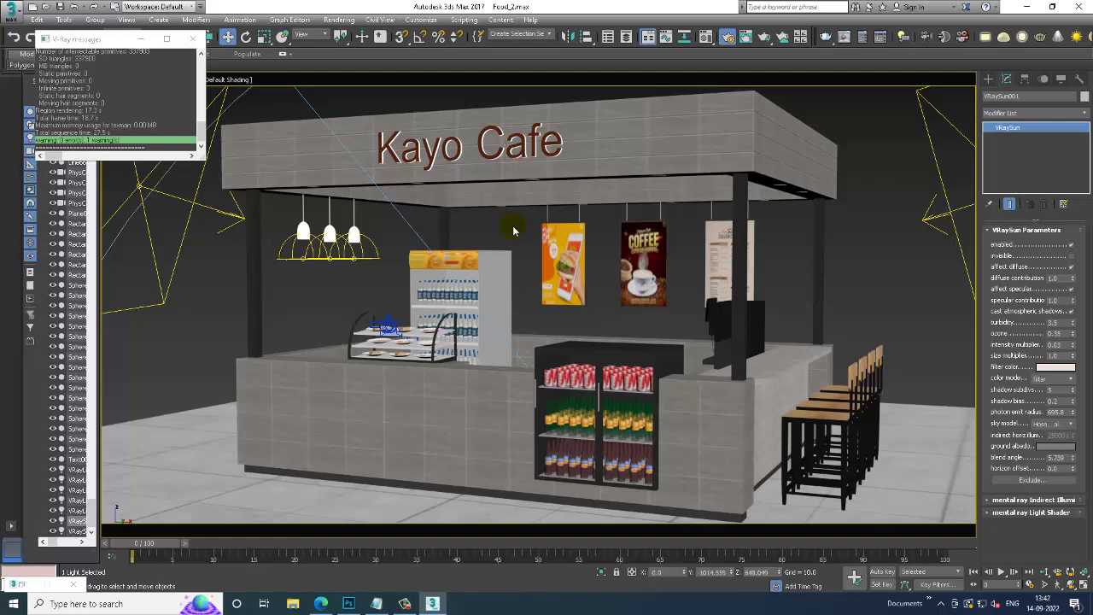
Step: Begin setting the VRaySun intensity multiplier to 0.04
click(339, 19)
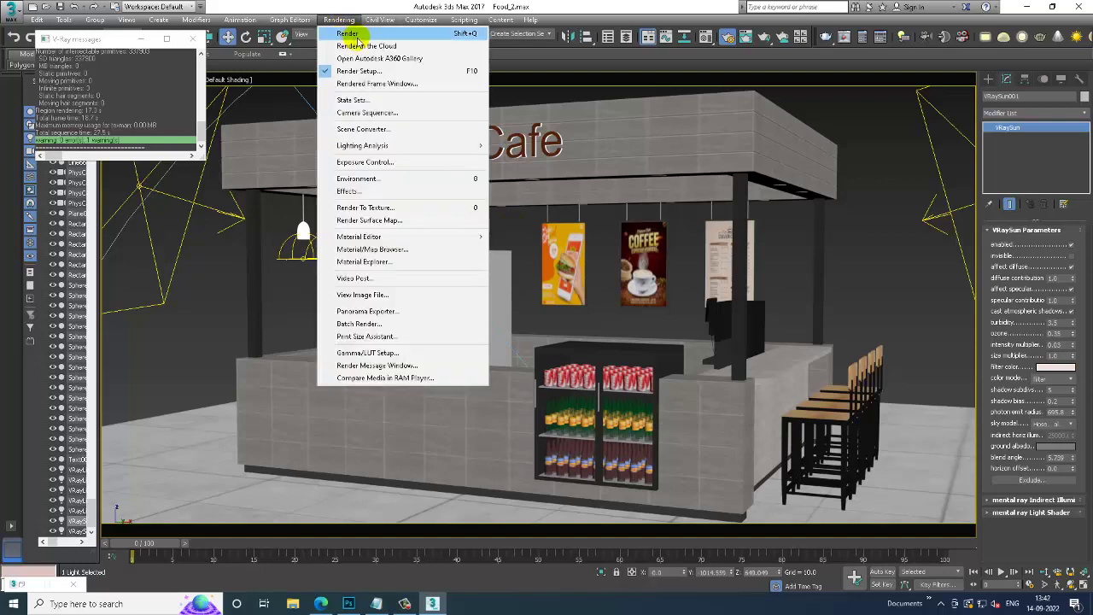
click(1059, 333)
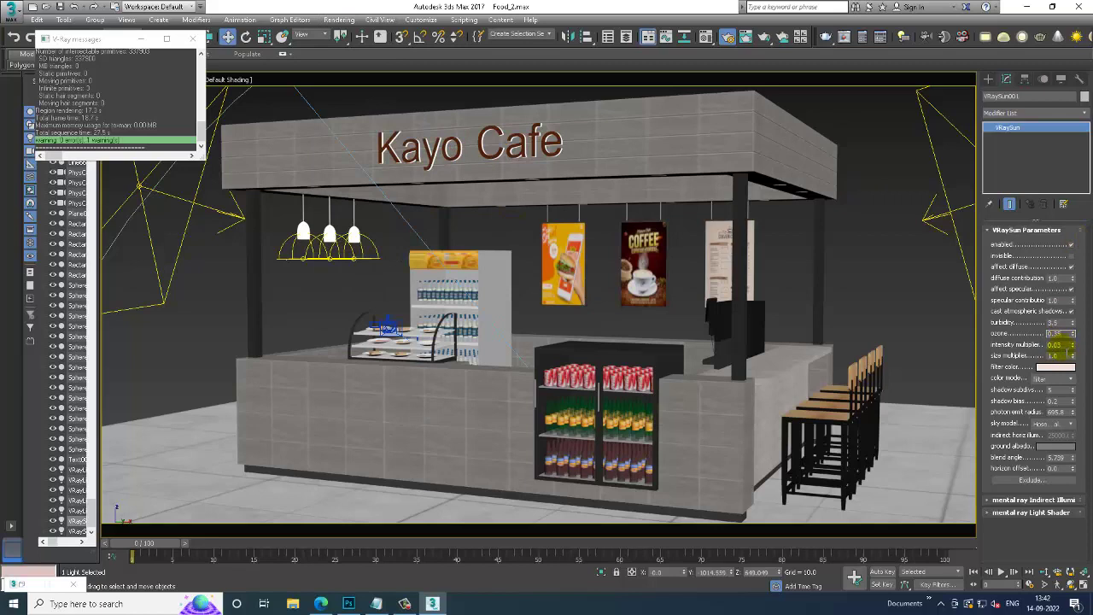
double_click(1059, 344)
text(0)
key(Return)
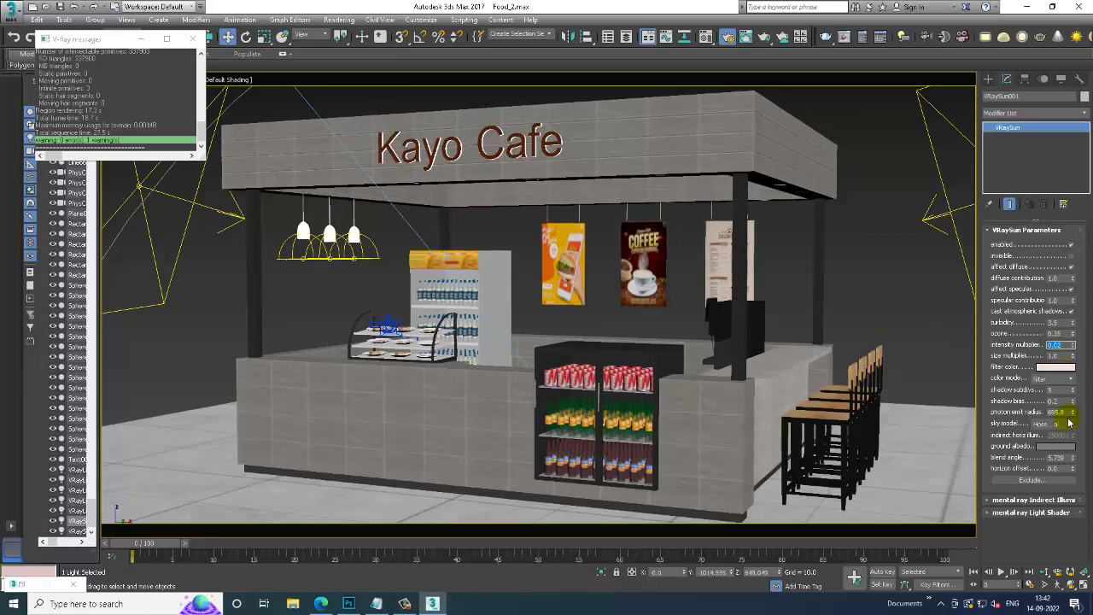
text(0)
Step: Test-render the camera view, finish the 0.04 sun multiplier entry, and close the render
click(340, 18)
click(344, 30)
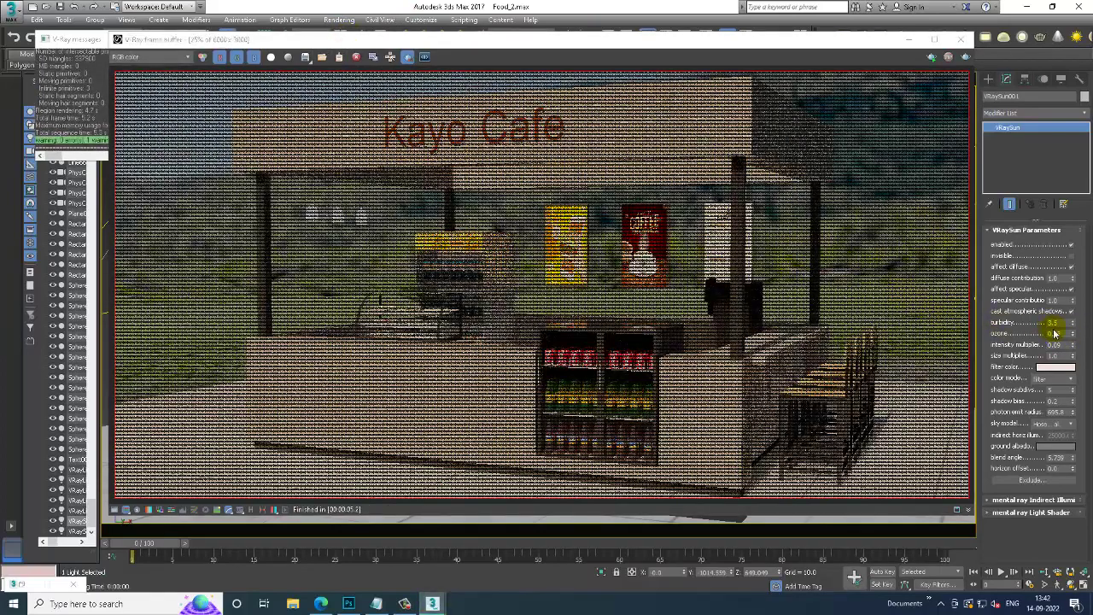
double_click(1059, 344)
text(0.)
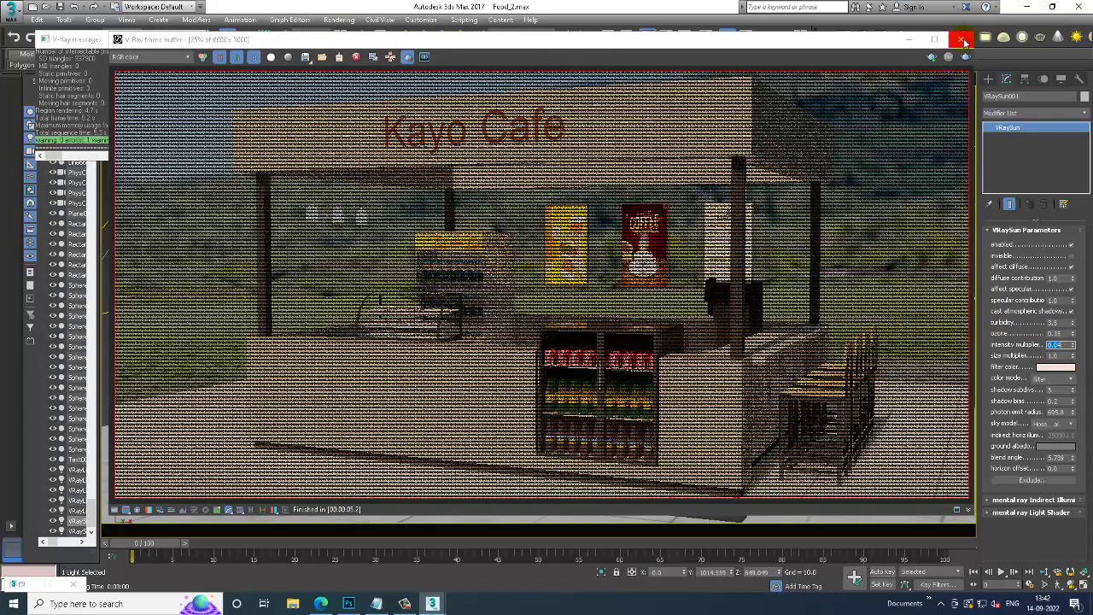
click(961, 39)
Step: Set the right V-Ray plane light's multiplier to 0.5
click(949, 215)
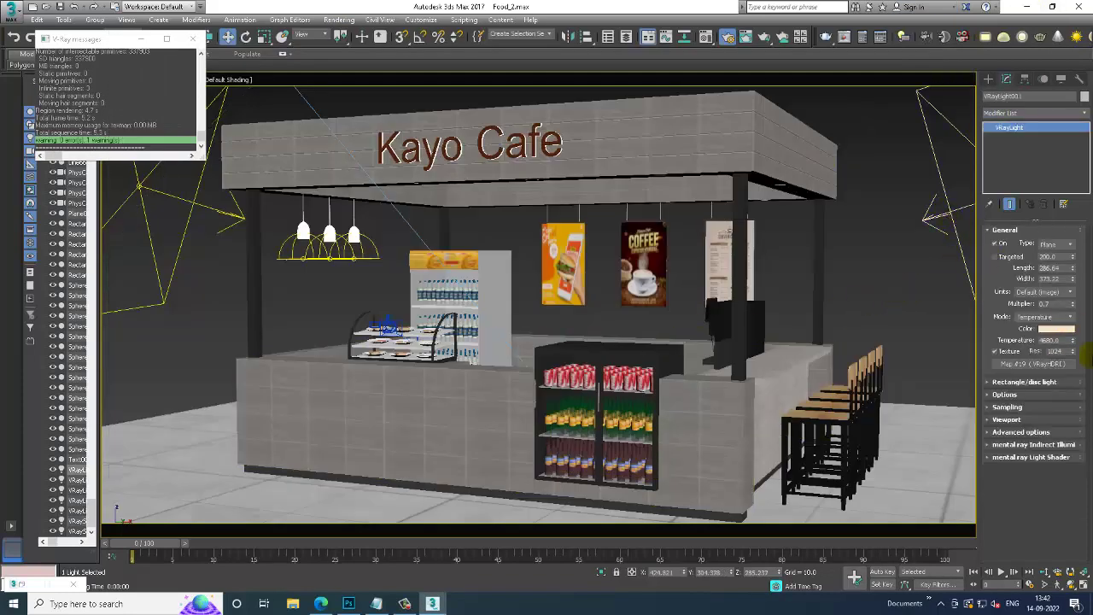
double_click(1054, 303)
text(0.5)
Step: Select the left V-Ray plane light to set it to 0.1, then start a new render
click(162, 282)
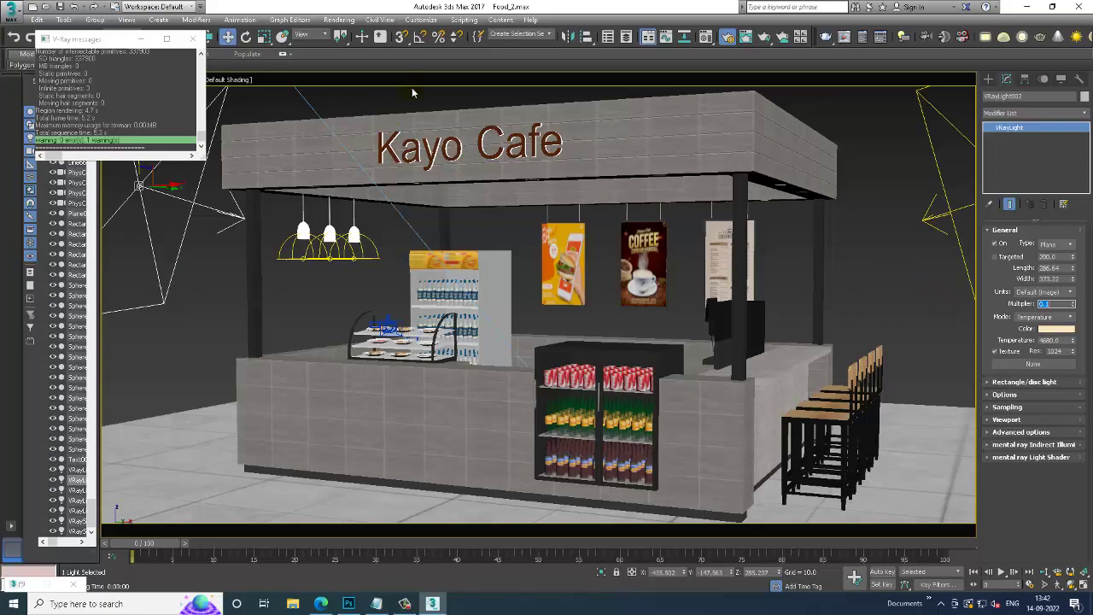
click(339, 20)
click(343, 27)
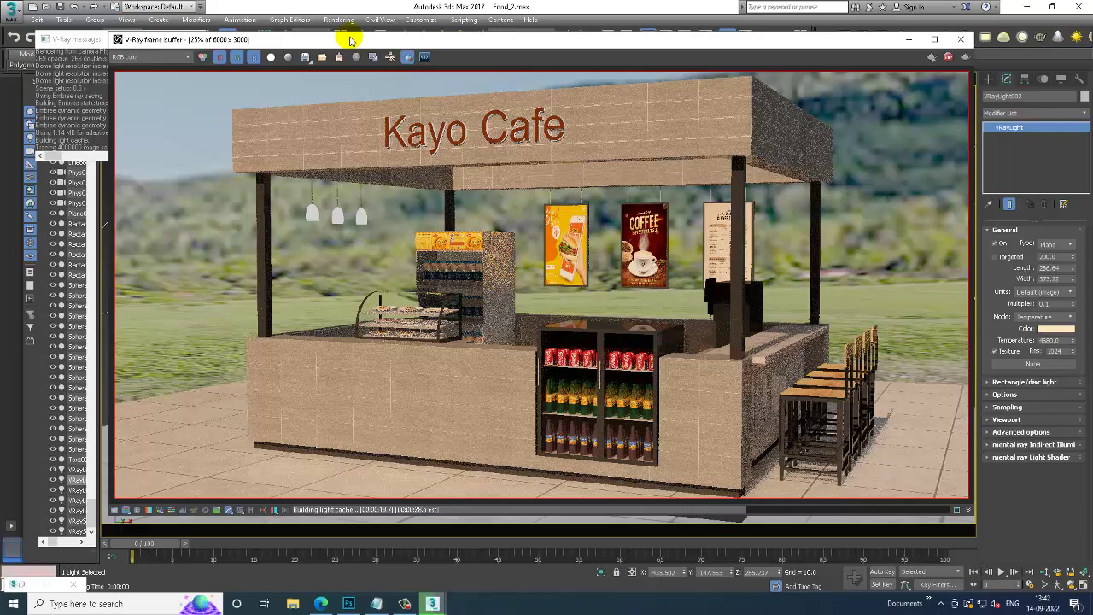
Step: Zoom and pan the V-Ray frame buffer to centre the drinks fridge as the render progresses
scroll(461, 338, up, 1)
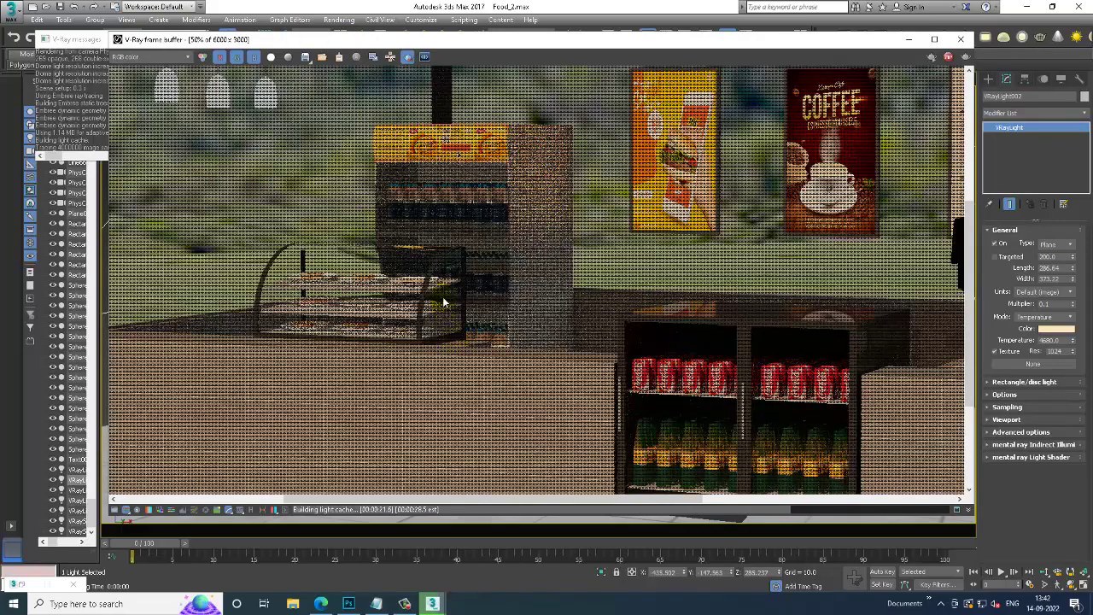
scroll(431, 301, down, 2)
scroll(433, 305, up, 2)
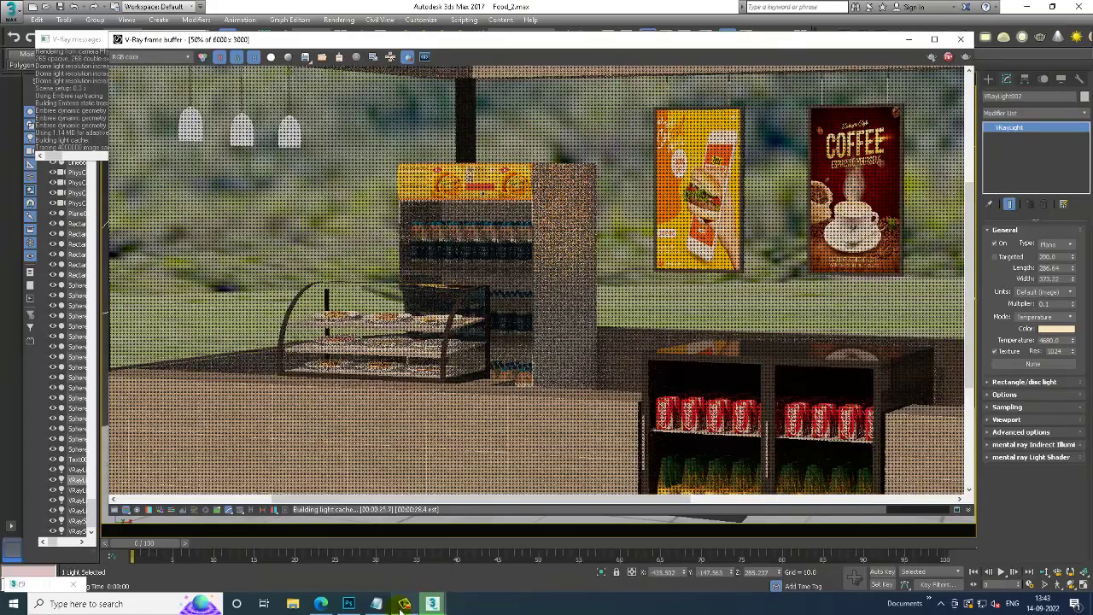
click(404, 604)
click(403, 604)
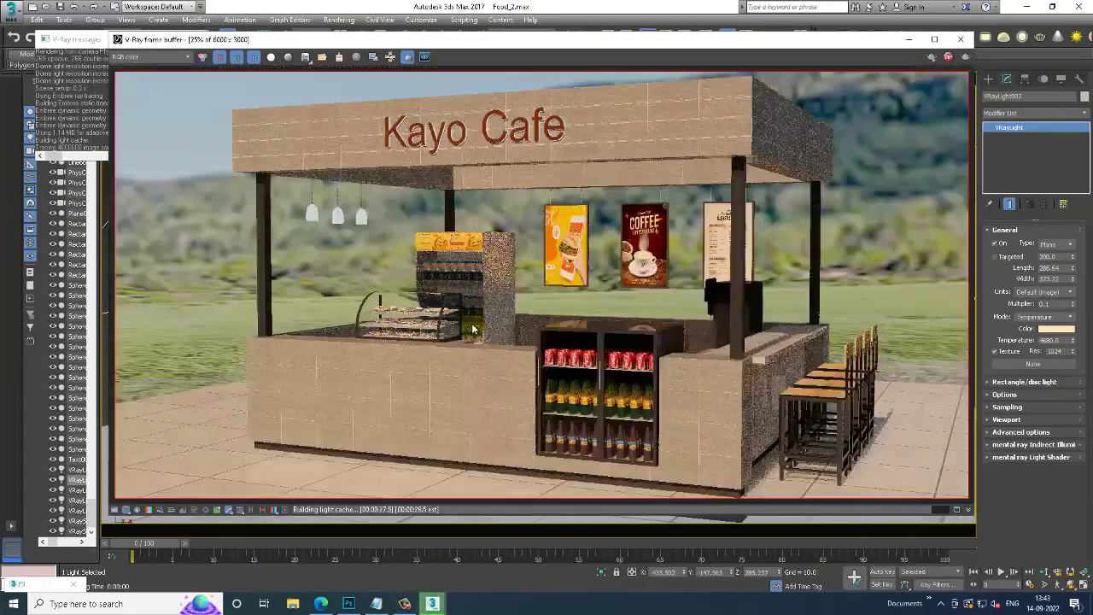
scroll(474, 328, down, 1)
scroll(471, 343, up, 1)
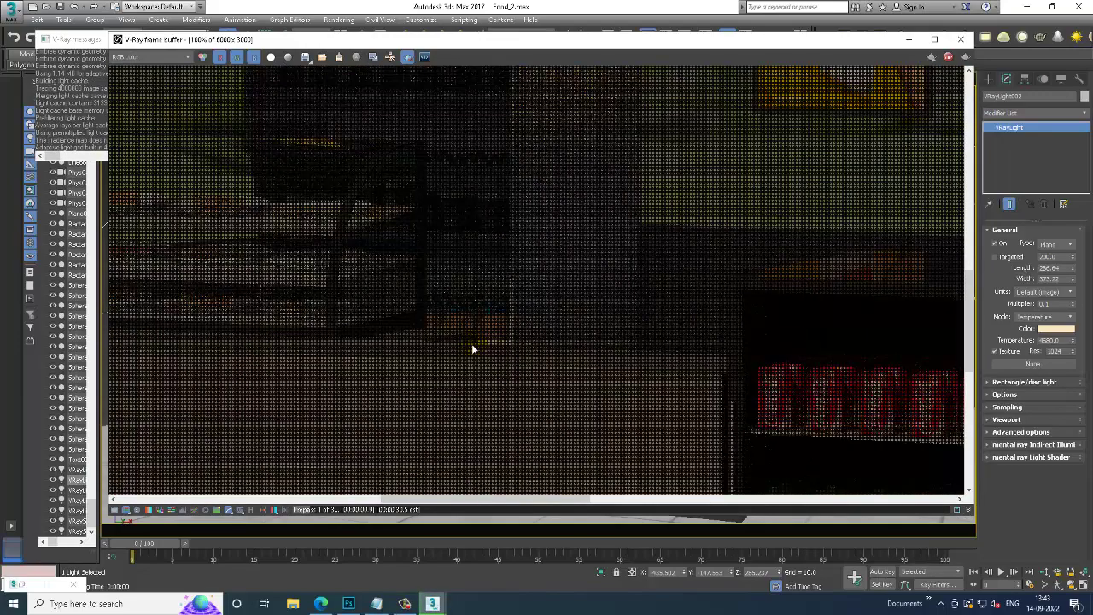
middle_drag(552, 415, 501, 253)
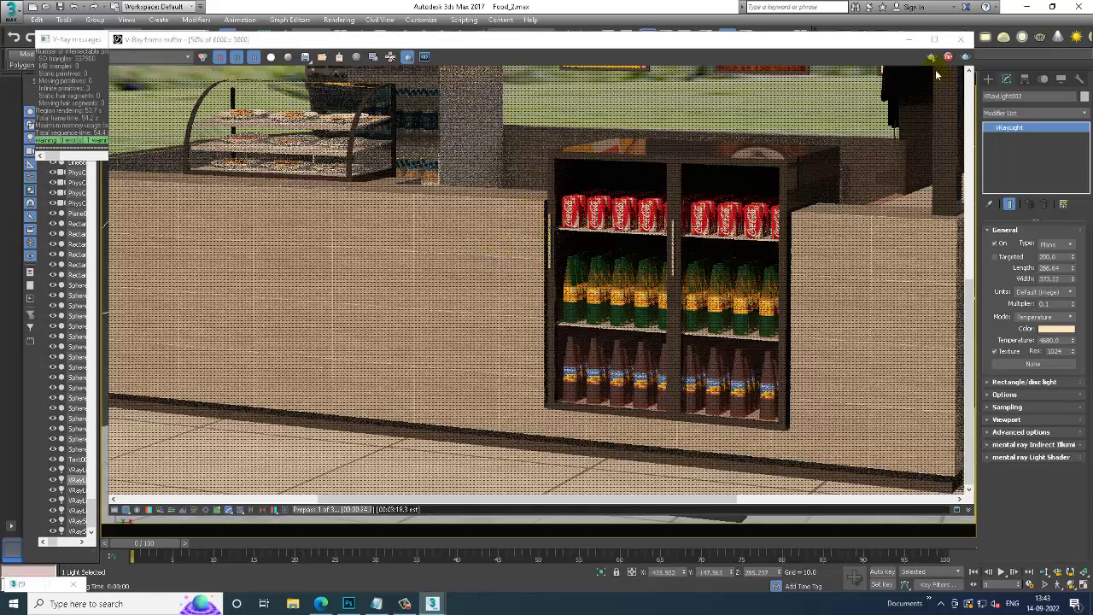
Step: Close the finished render and hide the drinks fridge
click(960, 39)
click(610, 359)
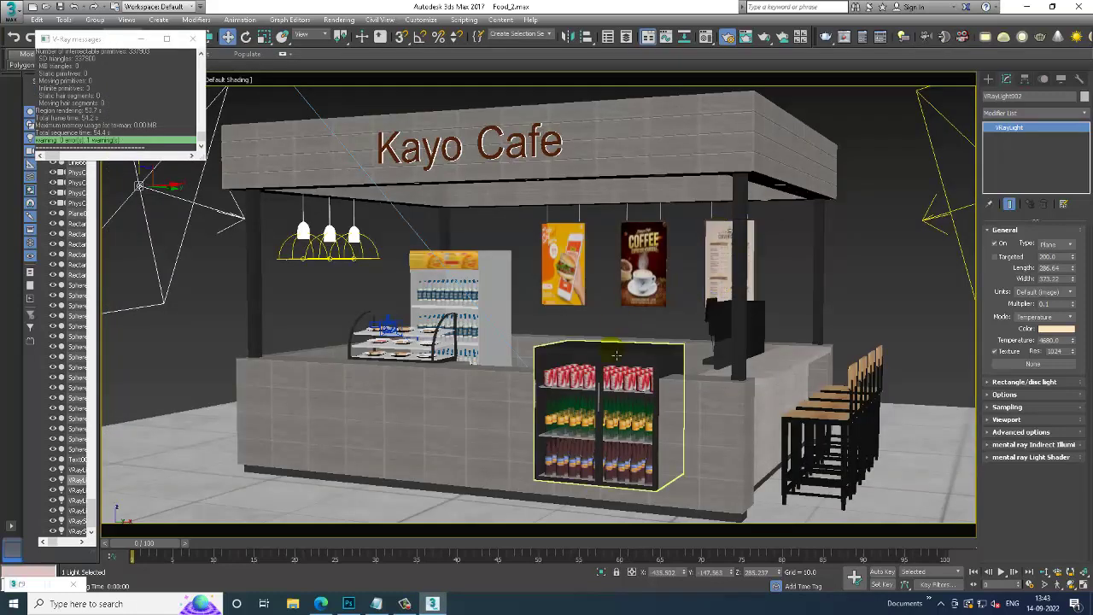
right_click(612, 352)
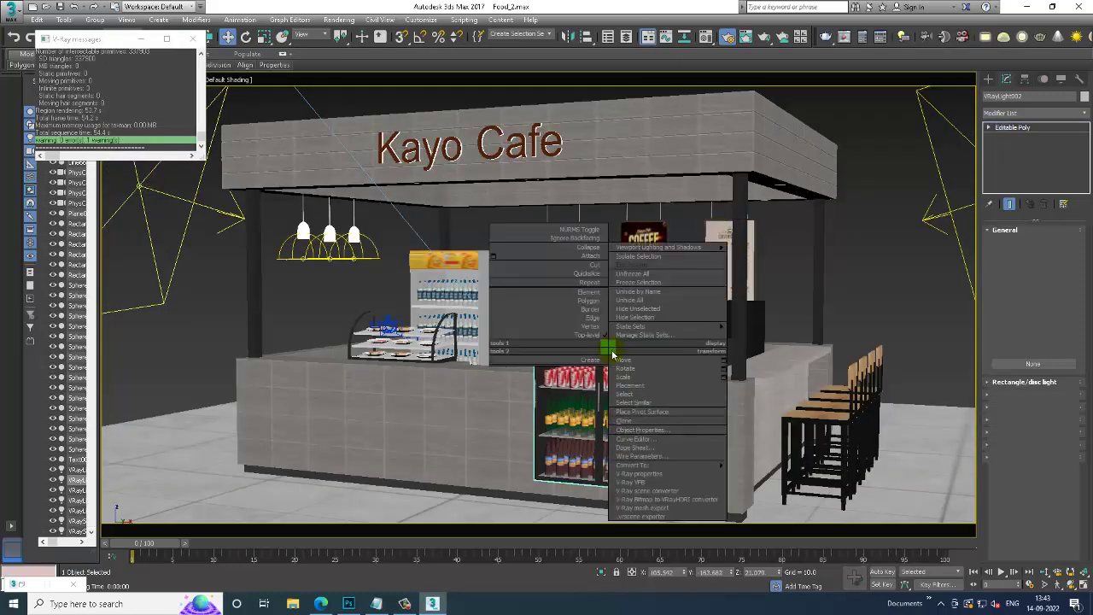
click(641, 317)
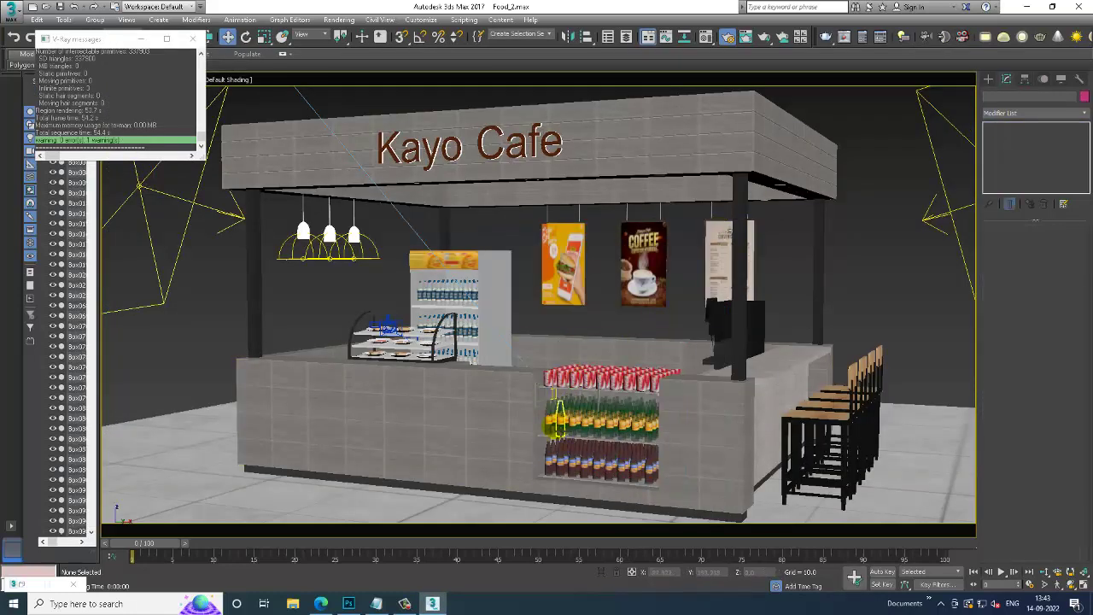
Step: Zoom onto a shelf bottle and box-select its cap polygons in Polygon mode
click(554, 424)
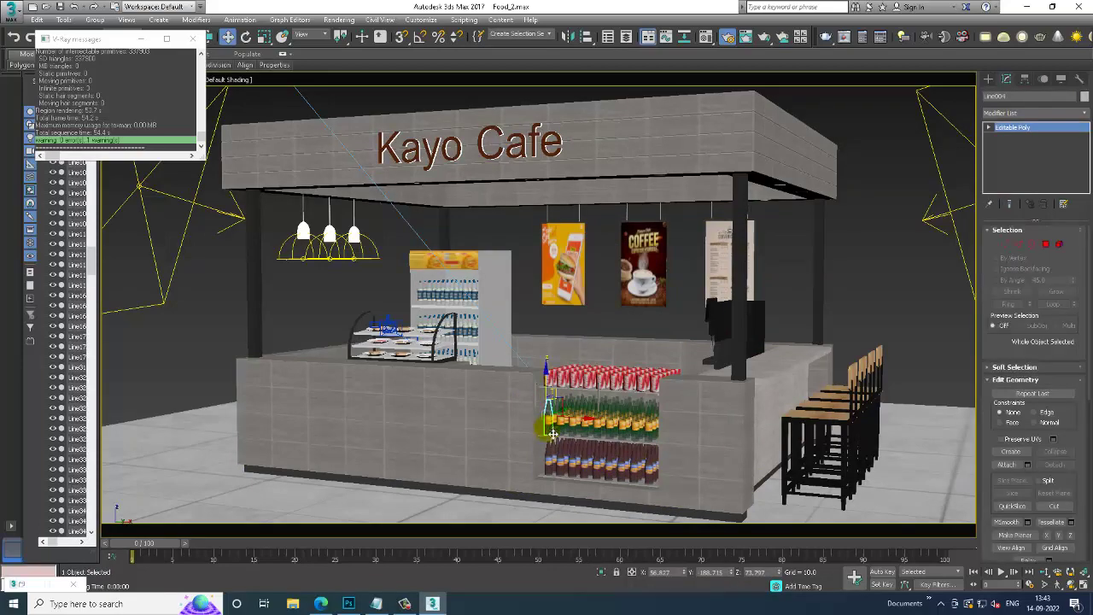
key(ctrl+shift+z)
key(z)
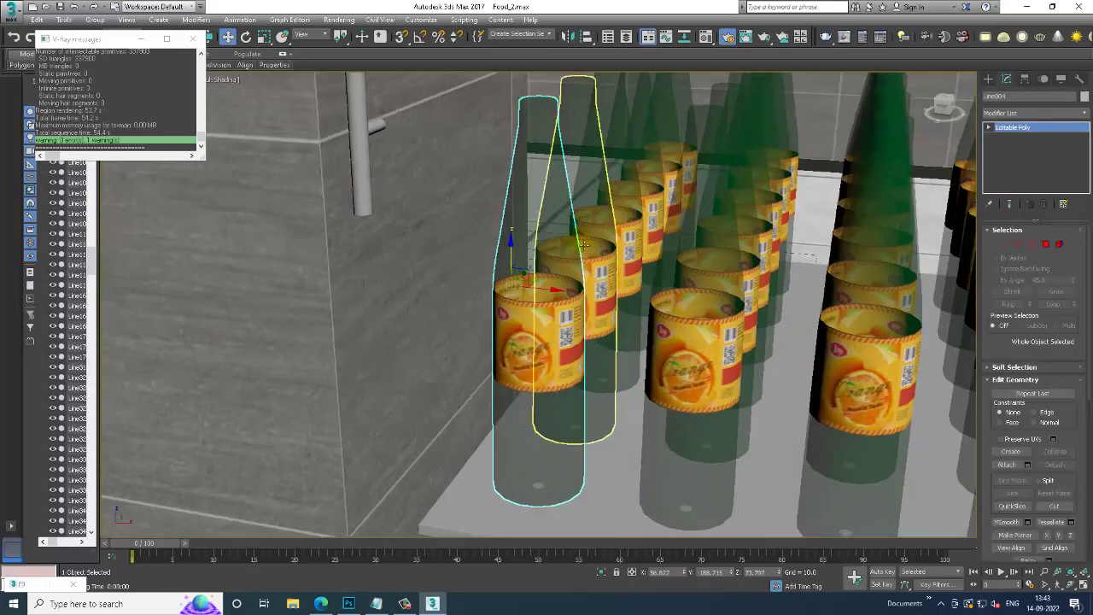
key(F4)
alt+middle_drag(584, 245, 535, 218)
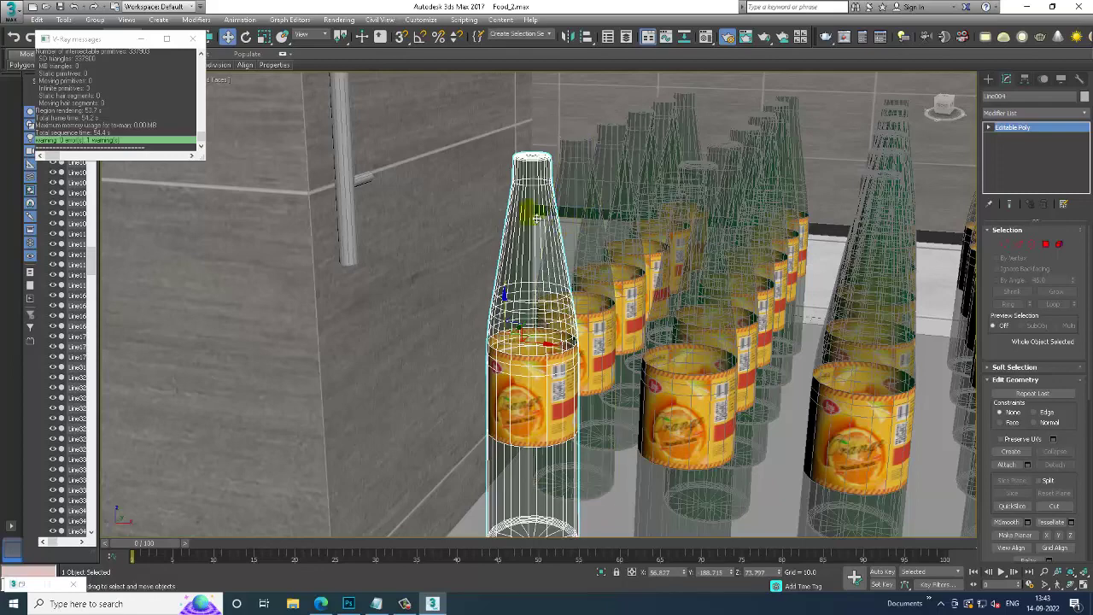
click(1045, 244)
drag(493, 125, 563, 174)
key(F2)
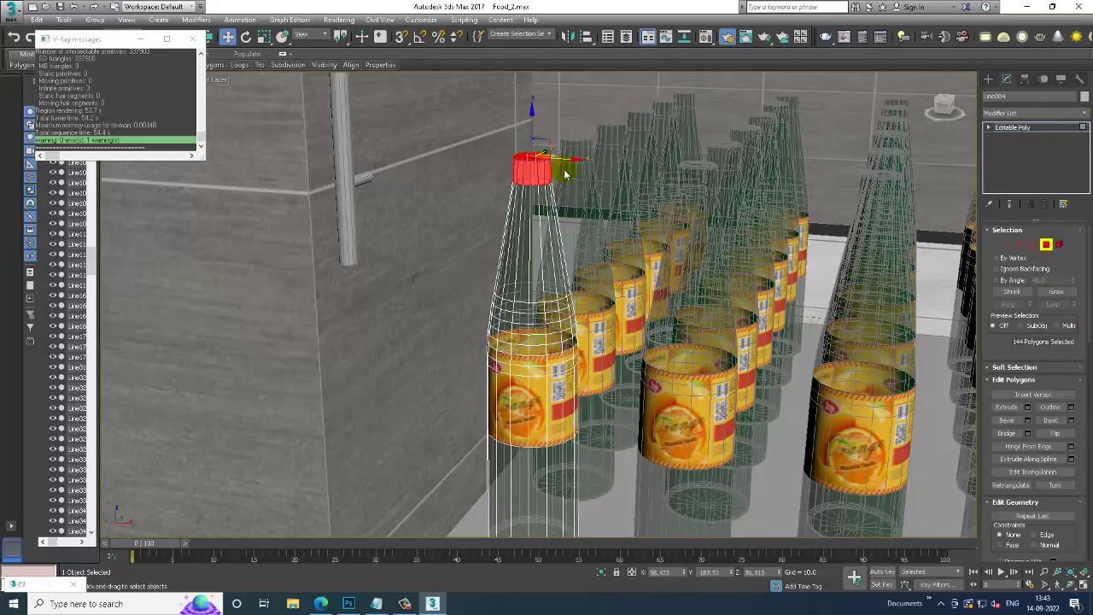
mouse_move(574, 195)
alt+middle_down()
mouse_move(654, 251)
mouse_move(651, 242)
alt+middle_up()
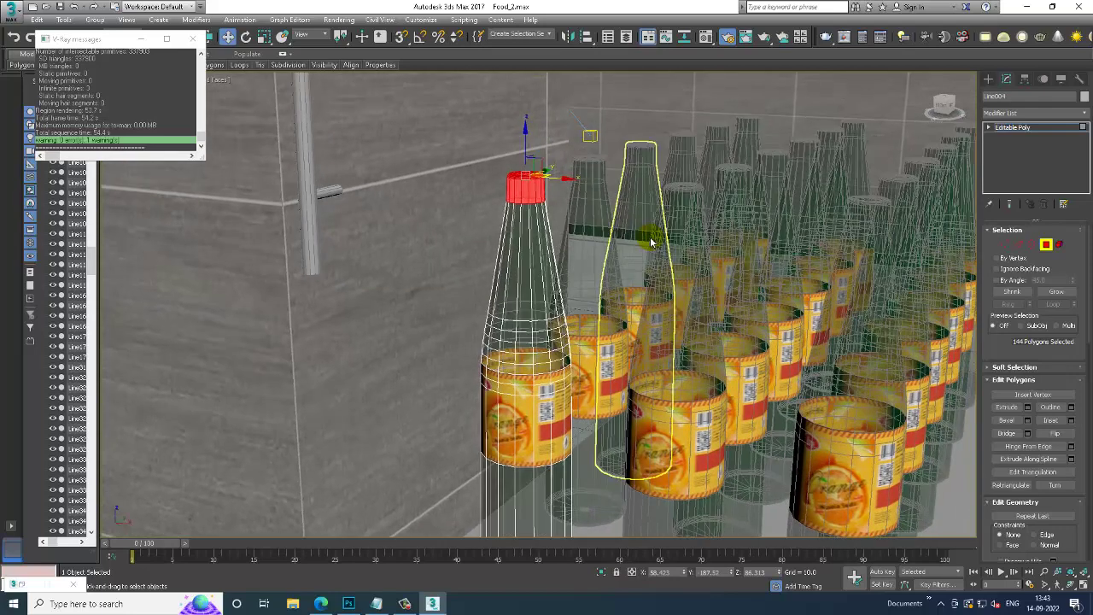
Step: Switch from the Compact Material Editor to the Slate Material Editor
key(m)
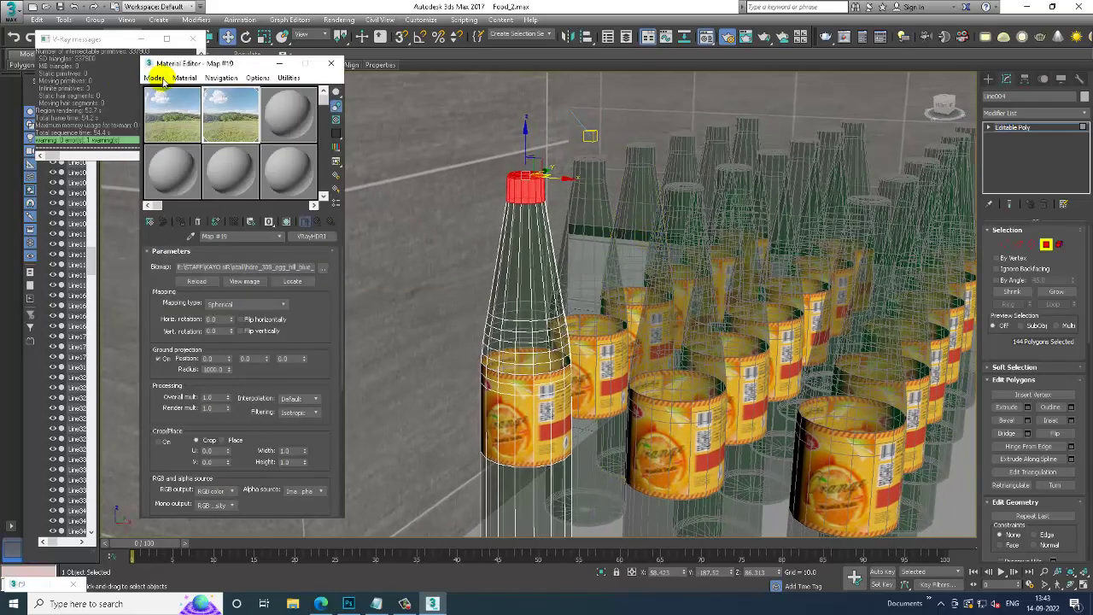
key(m)
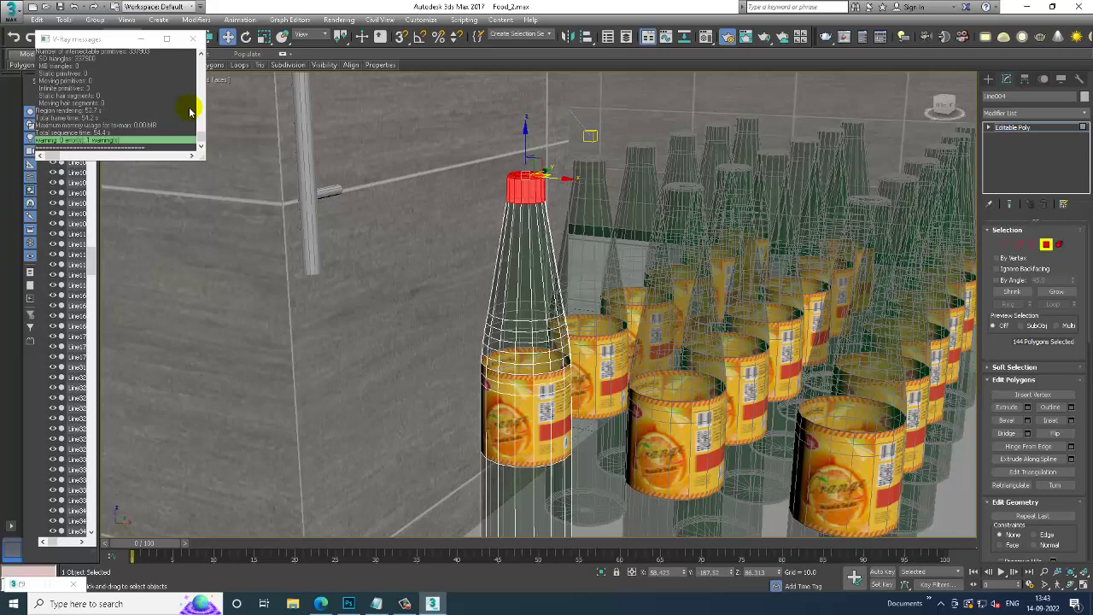
key(m)
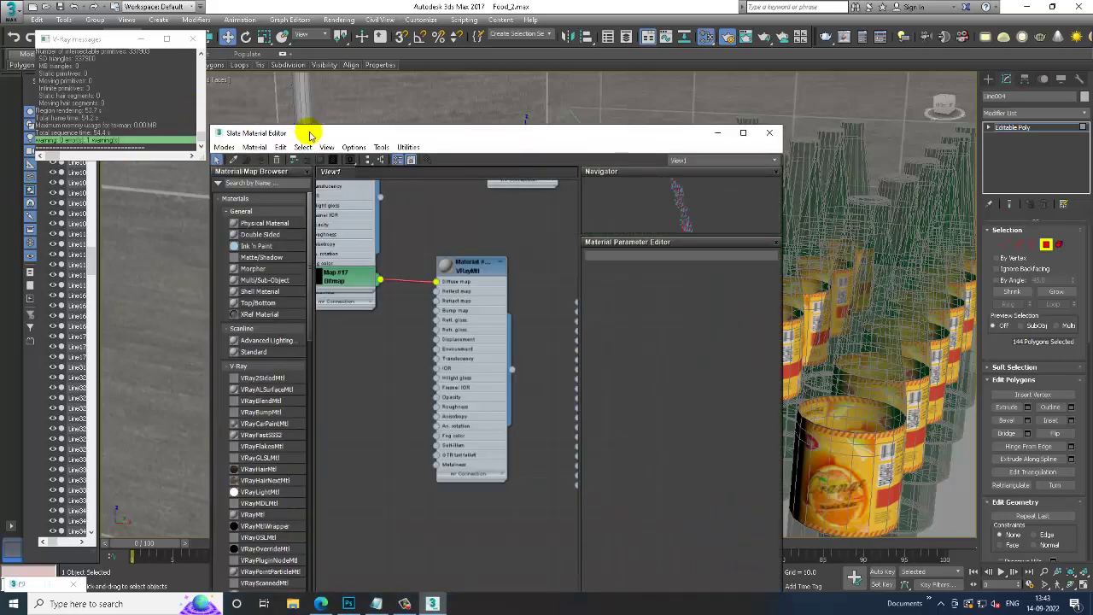
Step: Arrange the Slate Material Editor and add a new VRayMtl node
drag(352, 139, 133, 58)
scroll(758, 251, up, 2)
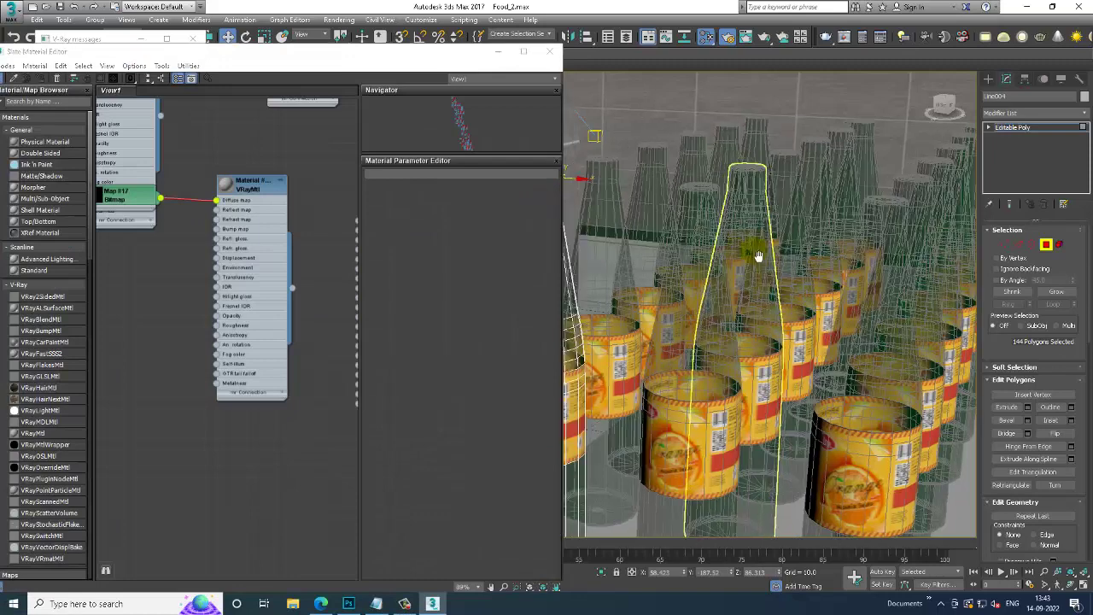
scroll(904, 245, up, 3)
scroll(287, 319, down, 1)
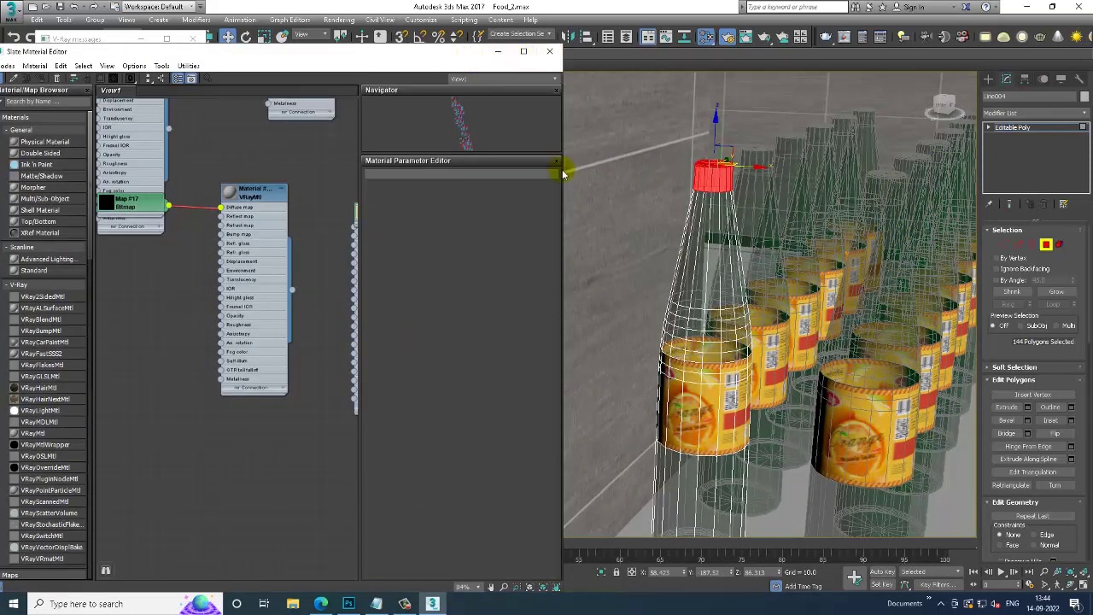
drag(572, 253, 635, 257)
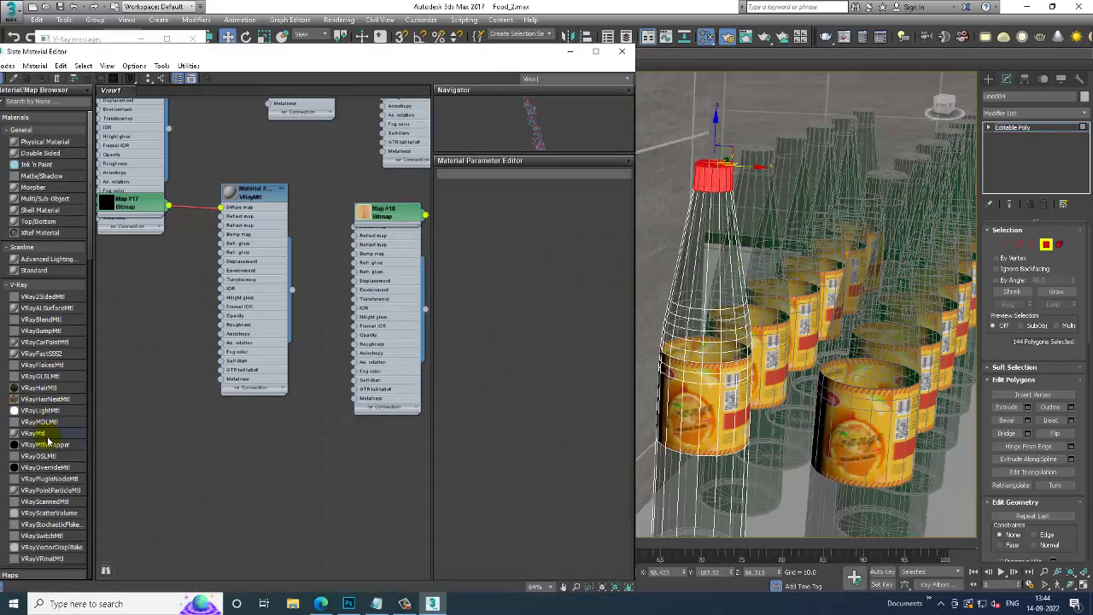
drag(49, 434, 227, 443)
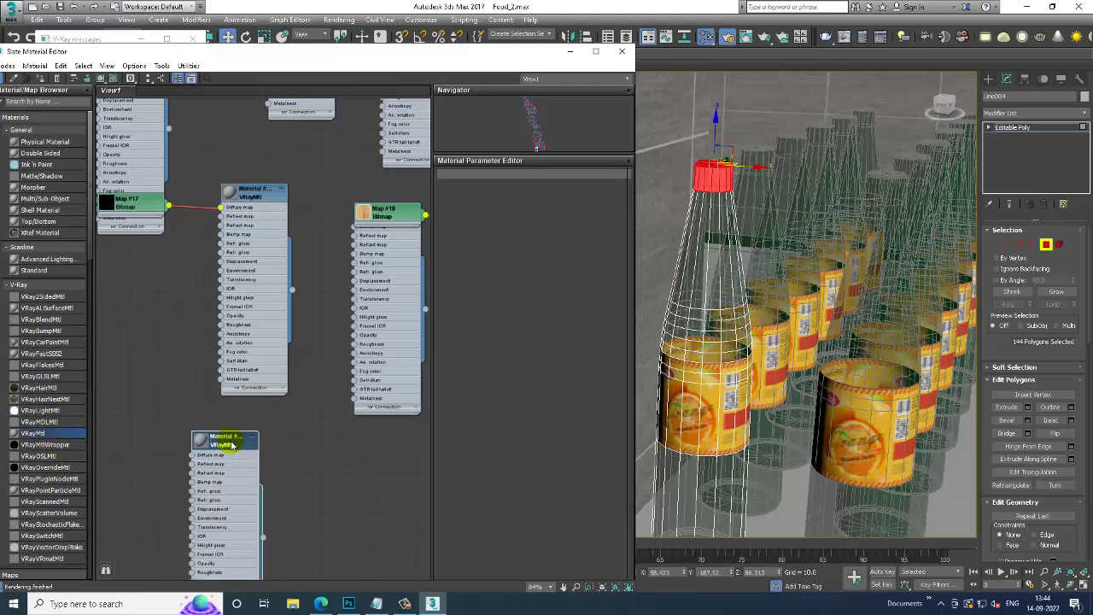
double_click(230, 444)
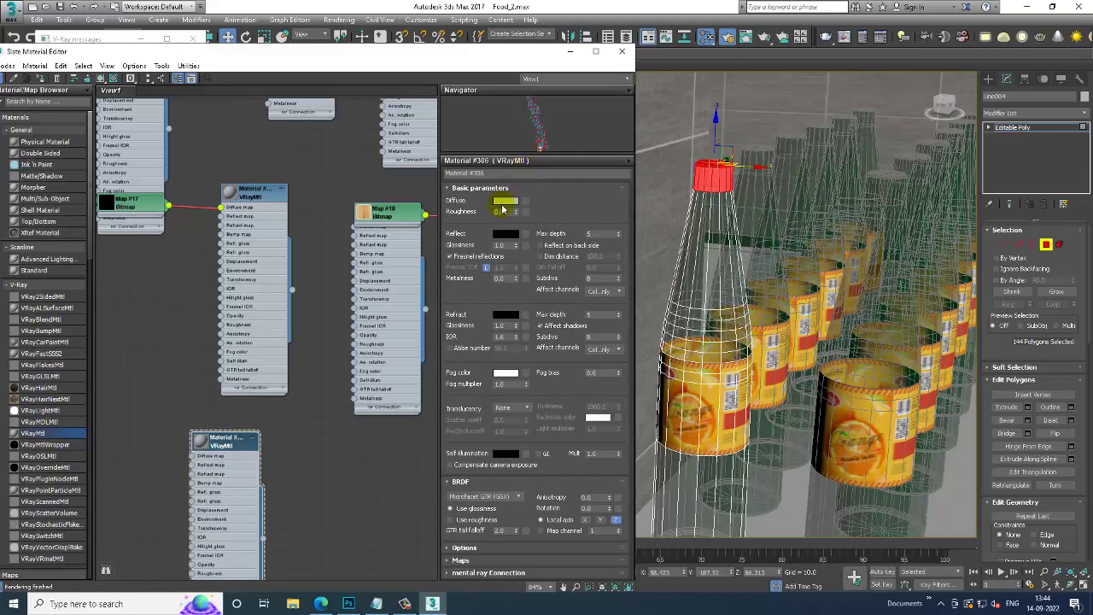
Step: Set the VRayMtl diffuse to 191 grey, reflect to 144, glossiness 0.7, and raise metalness
click(507, 202)
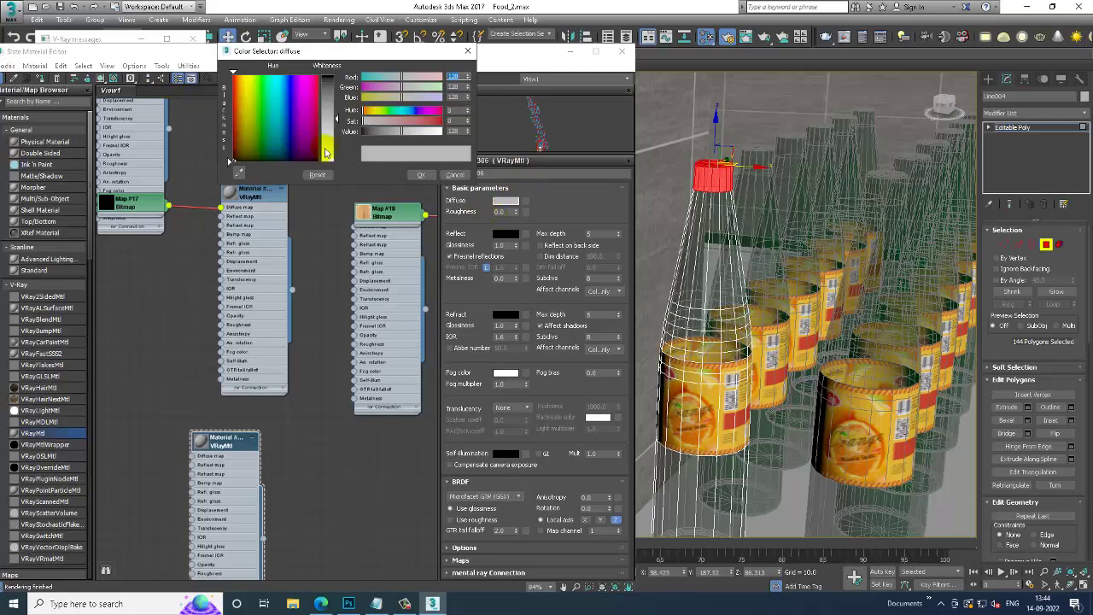
drag(335, 122, 334, 139)
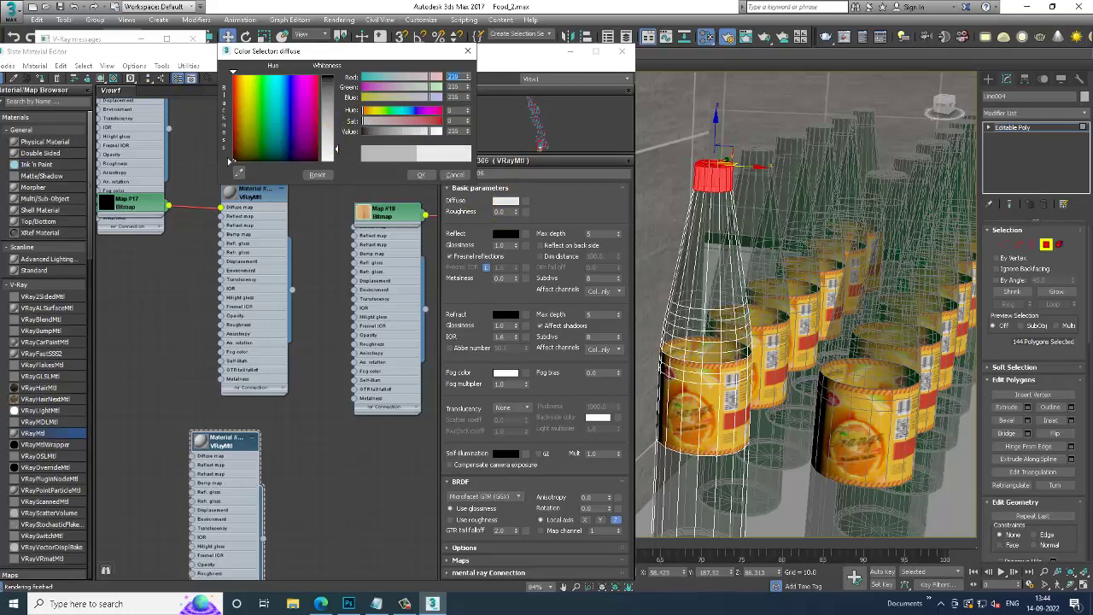
click(415, 175)
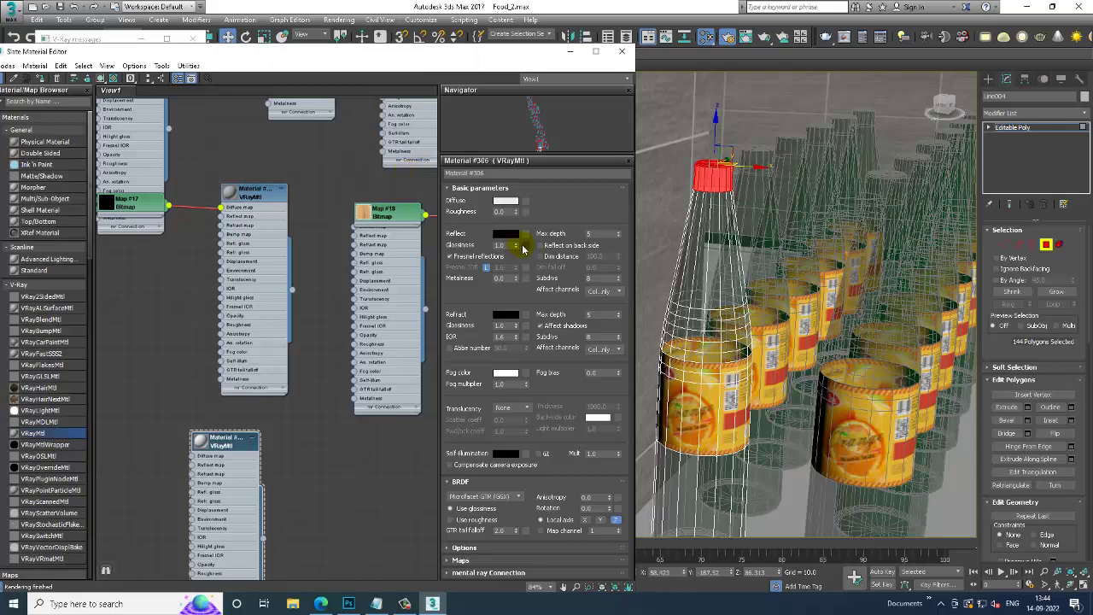
click(505, 233)
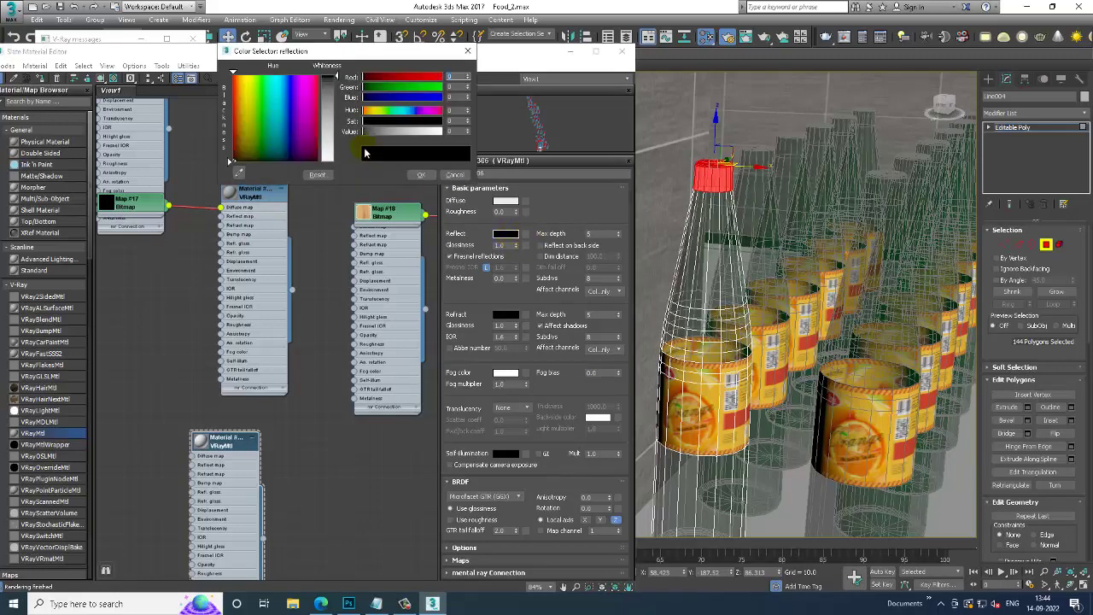
drag(333, 77, 335, 123)
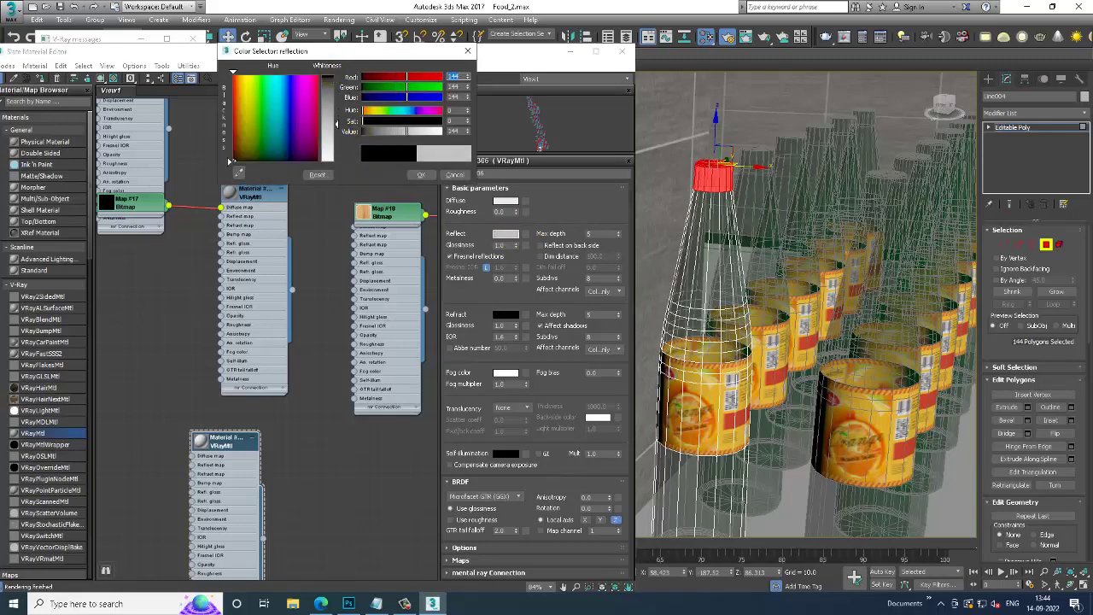
click(421, 174)
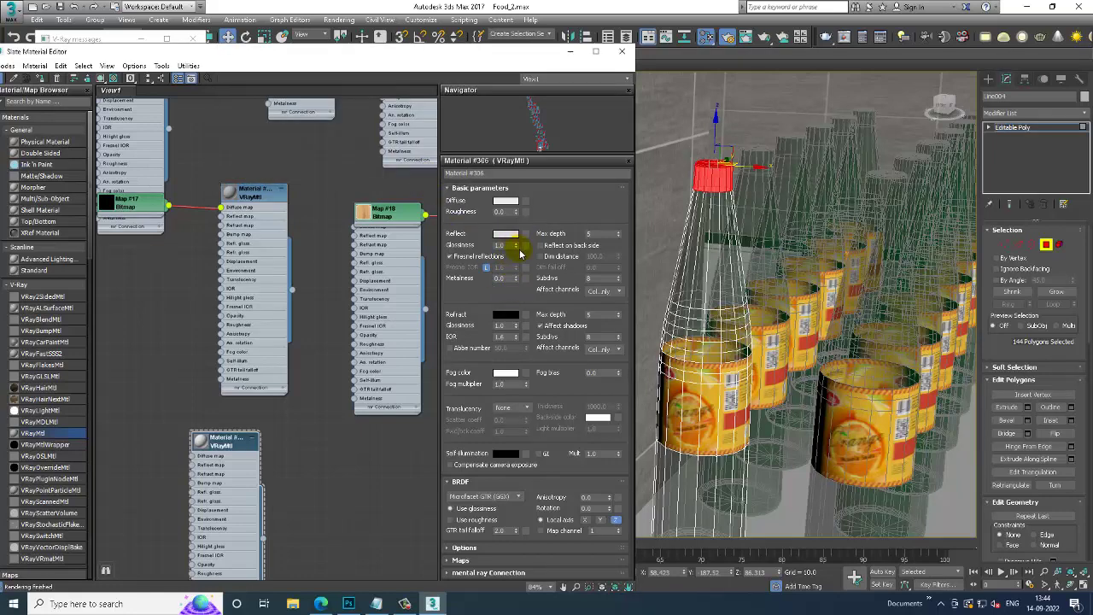
drag(515, 245, 526, 272)
drag(516, 279, 523, 261)
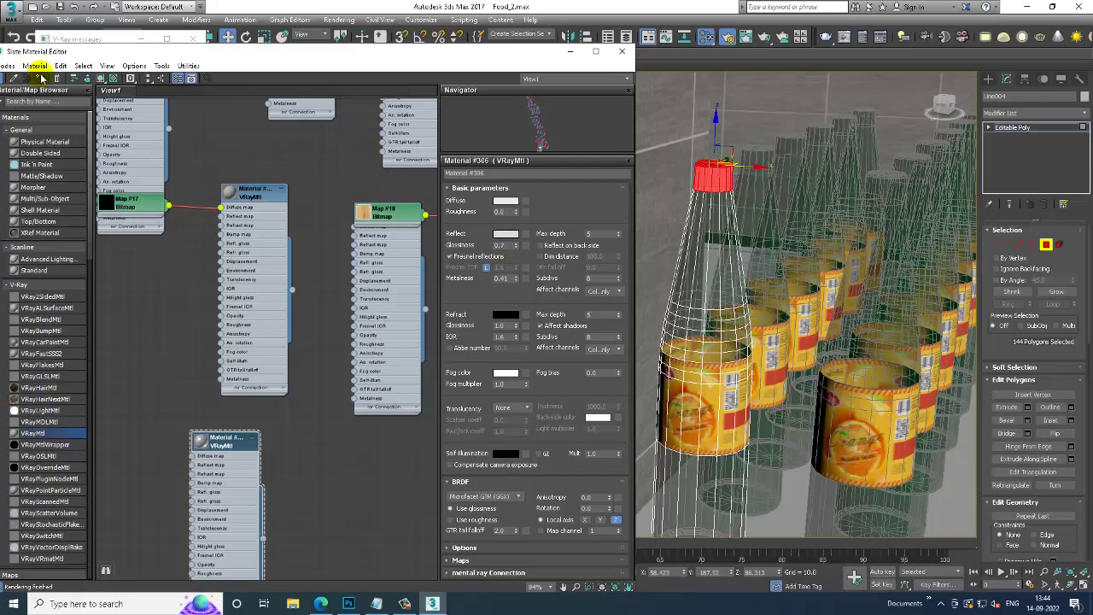
Step: Assign the material to the cap polygons, exit sub-object mode, and start a render
click(115, 78)
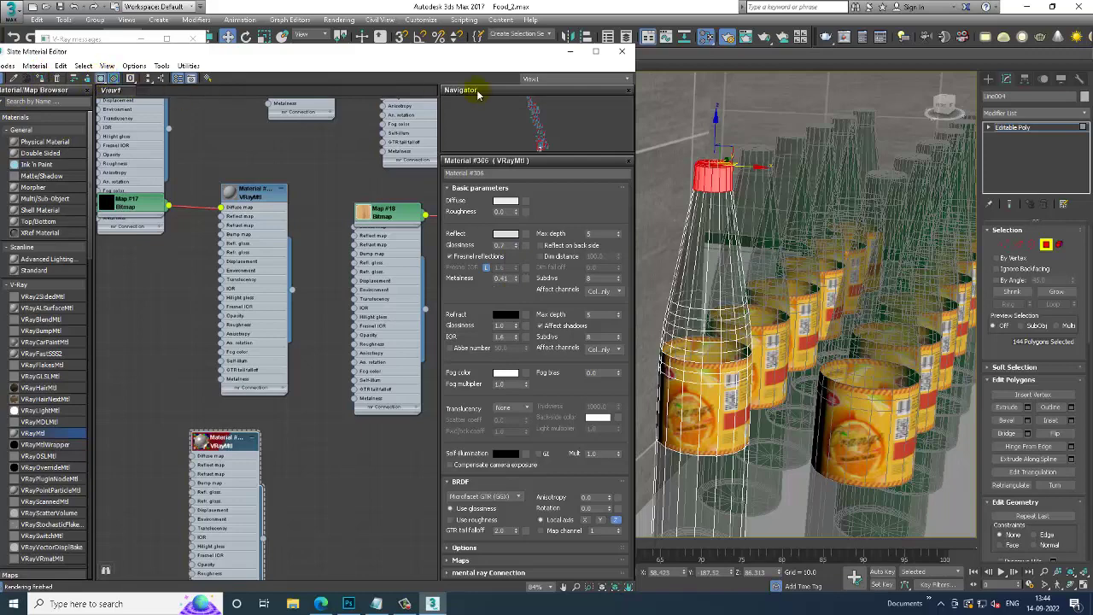
click(569, 51)
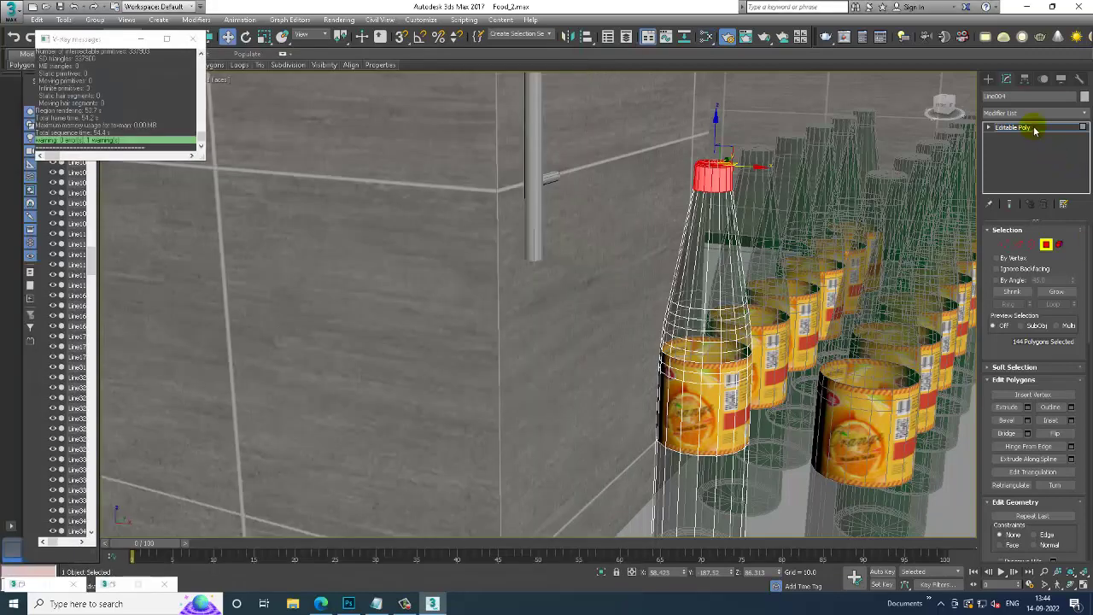
click(1016, 128)
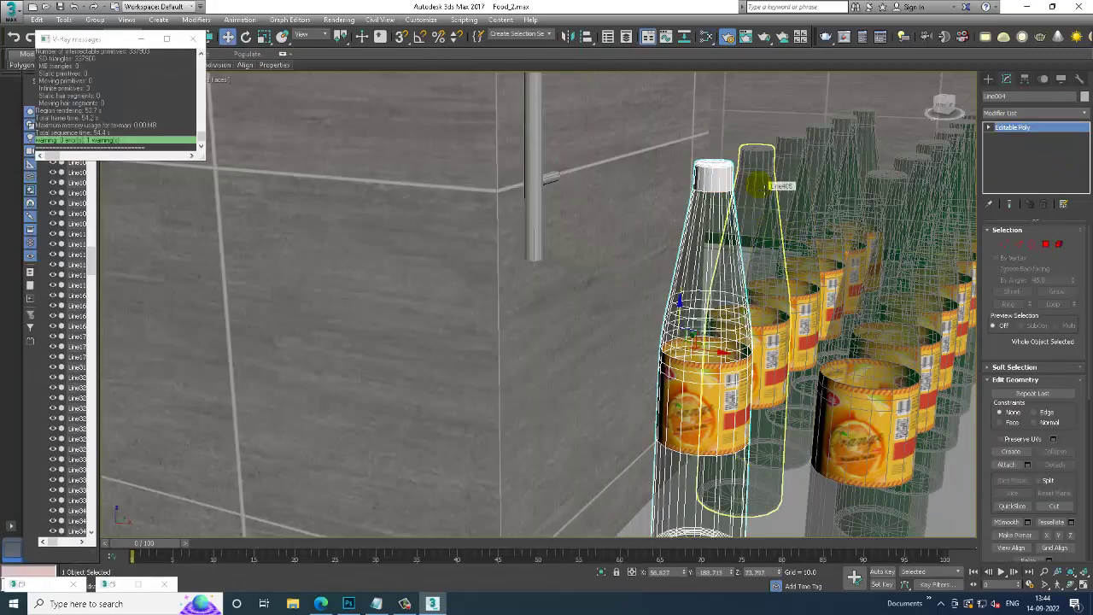
key(z)
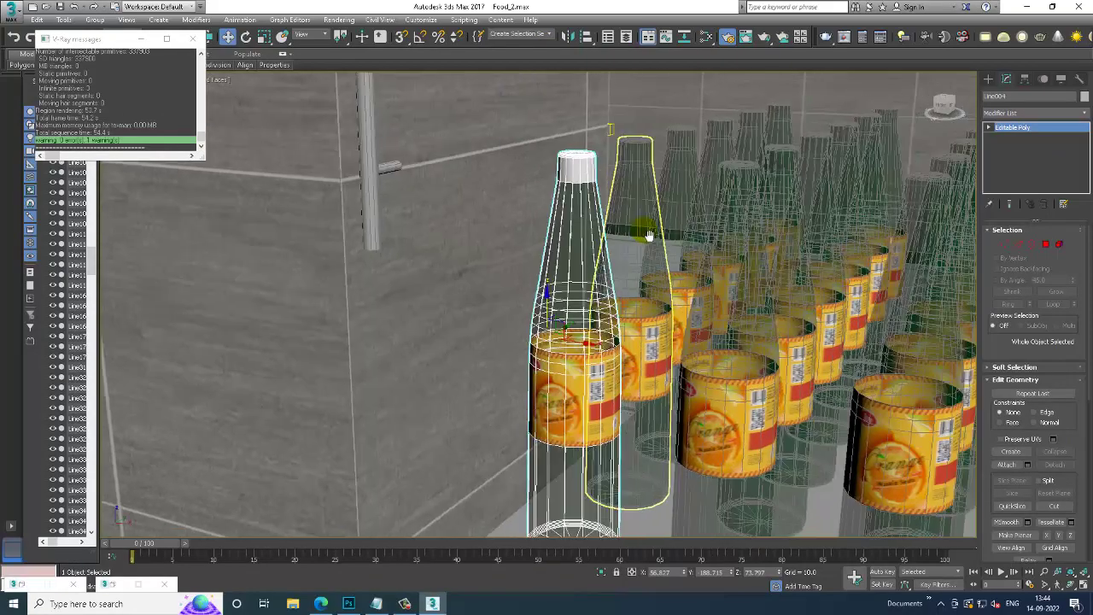
click(339, 19)
Step: Render the bottle view, zoom out in the frame buffer, and close it when finished
click(336, 33)
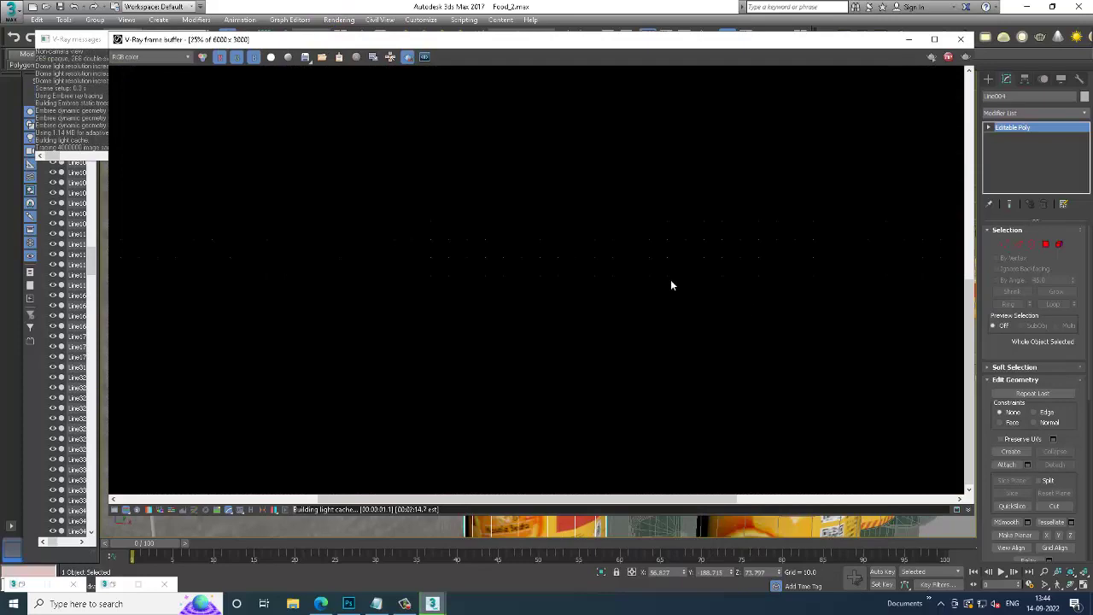
scroll(668, 277, down, 1)
scroll(649, 270, down, 1)
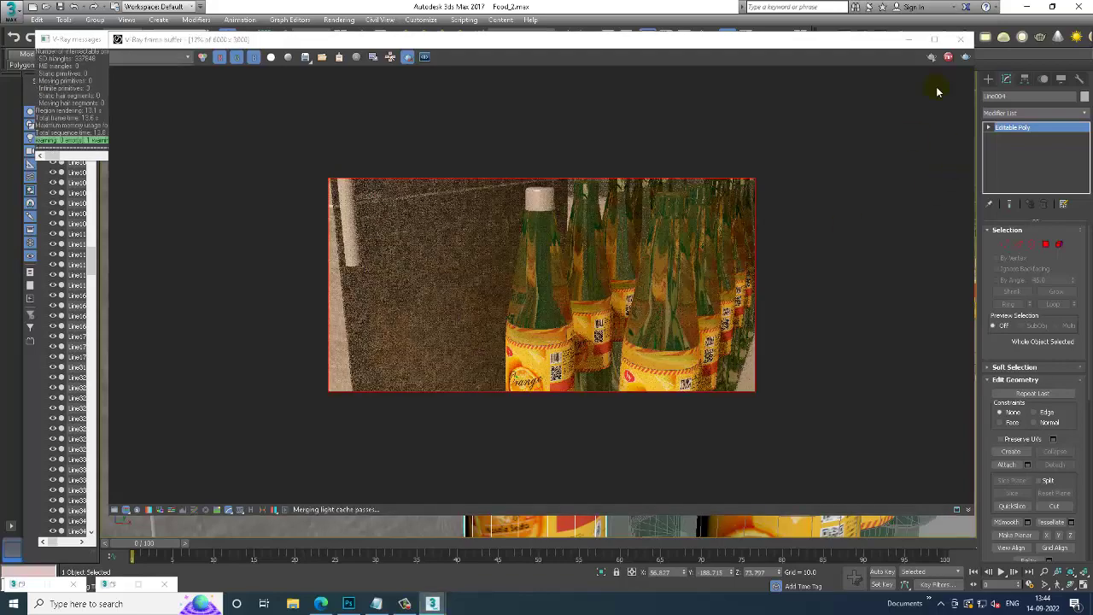
click(961, 39)
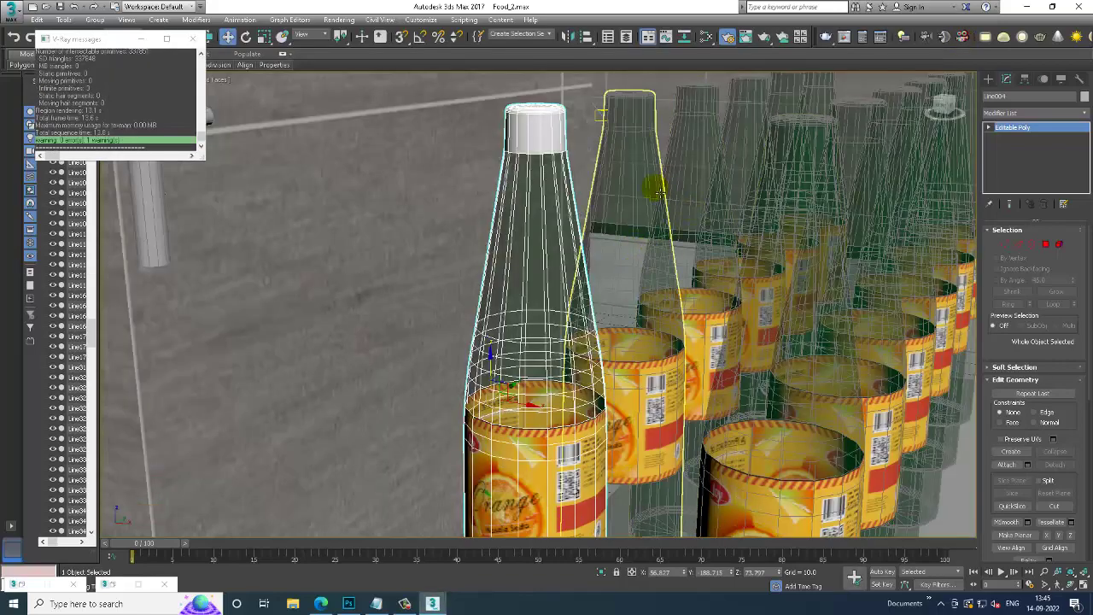
Step: Pick several shelf bottles, clear that selection, and select the shelf cabinet
click(674, 239)
scroll(675, 237, down, 5)
ctrl+click(675, 171)
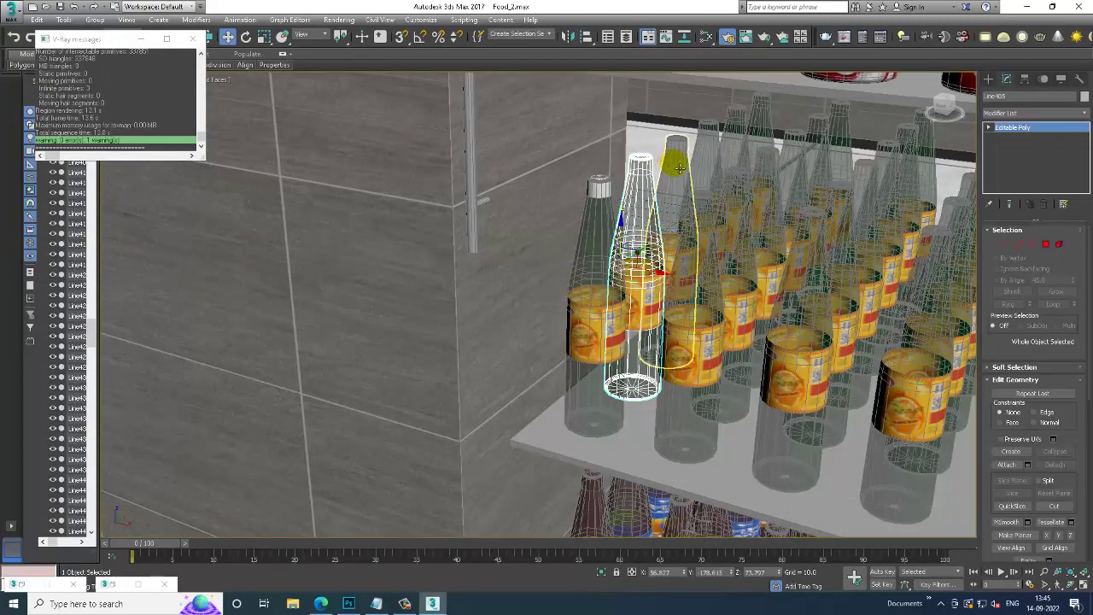
ctrl+click(707, 150)
ctrl+click(736, 128)
ctrl+click(768, 128)
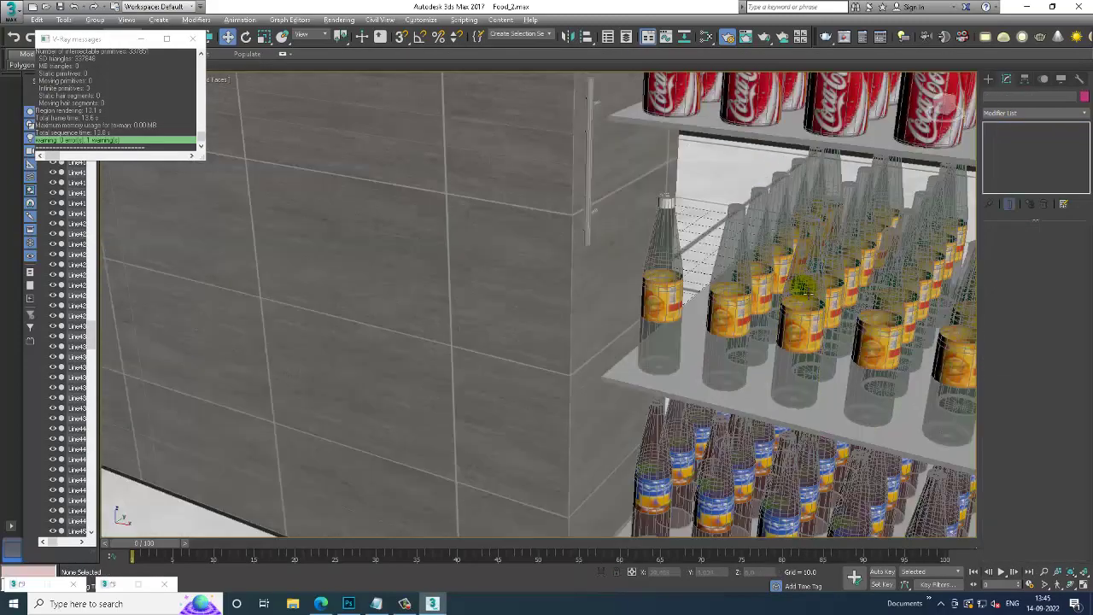
alt+middle_drag(816, 240, 831, 262)
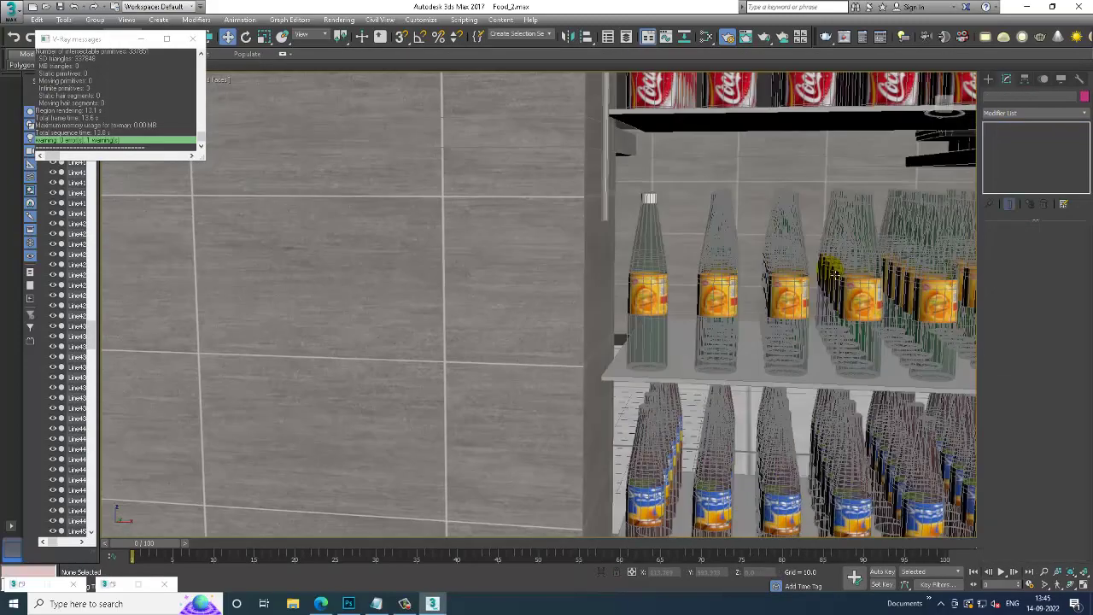
scroll(686, 243, up, 3)
scroll(685, 244, down, 4)
click(866, 254)
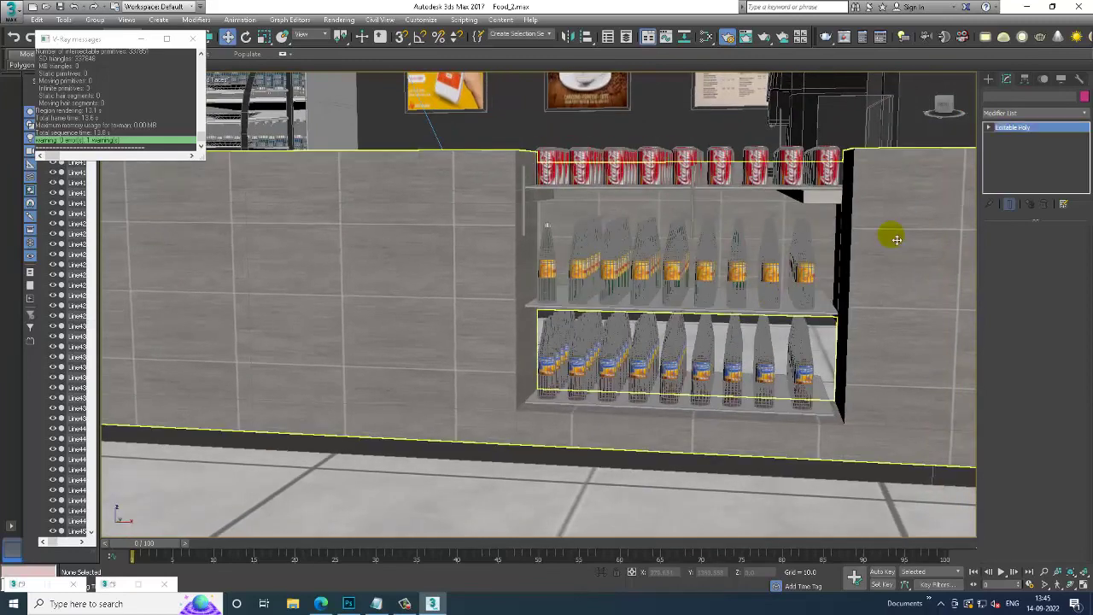
Step: Unhide all objects, then select and delete the middle-shelf bottles
right_click(890, 235)
click(912, 183)
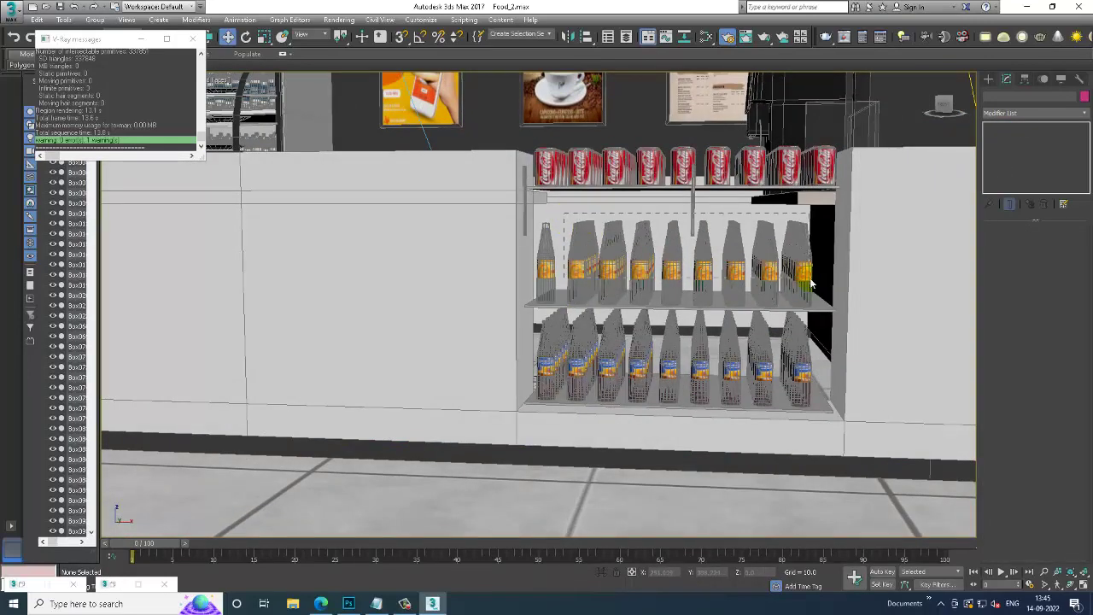
drag(813, 284, 814, 284)
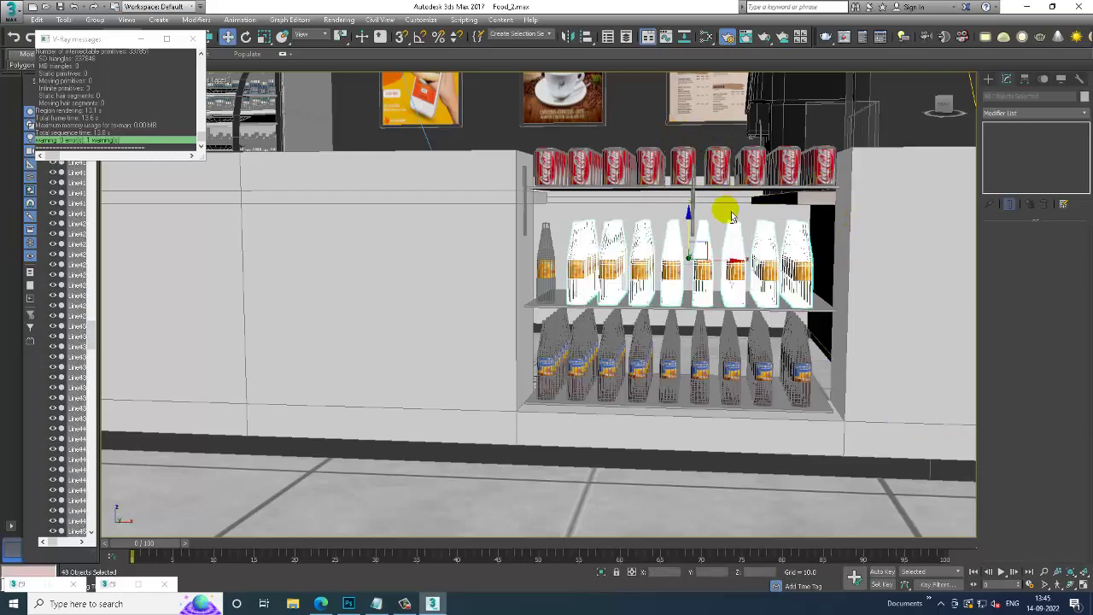
alt+middle_drag(727, 213, 698, 257)
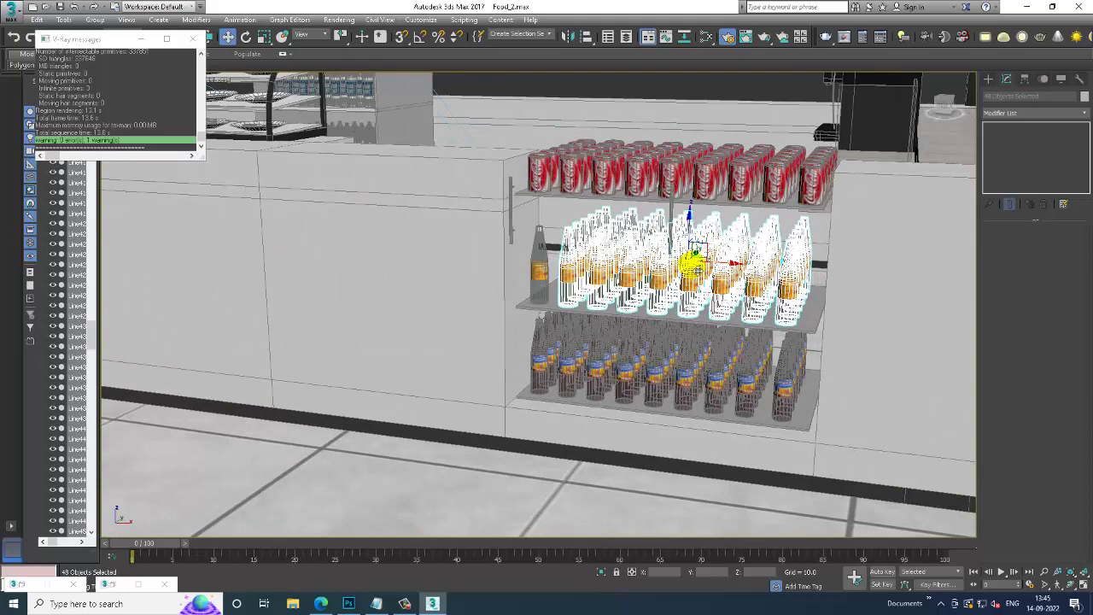
key(Delete)
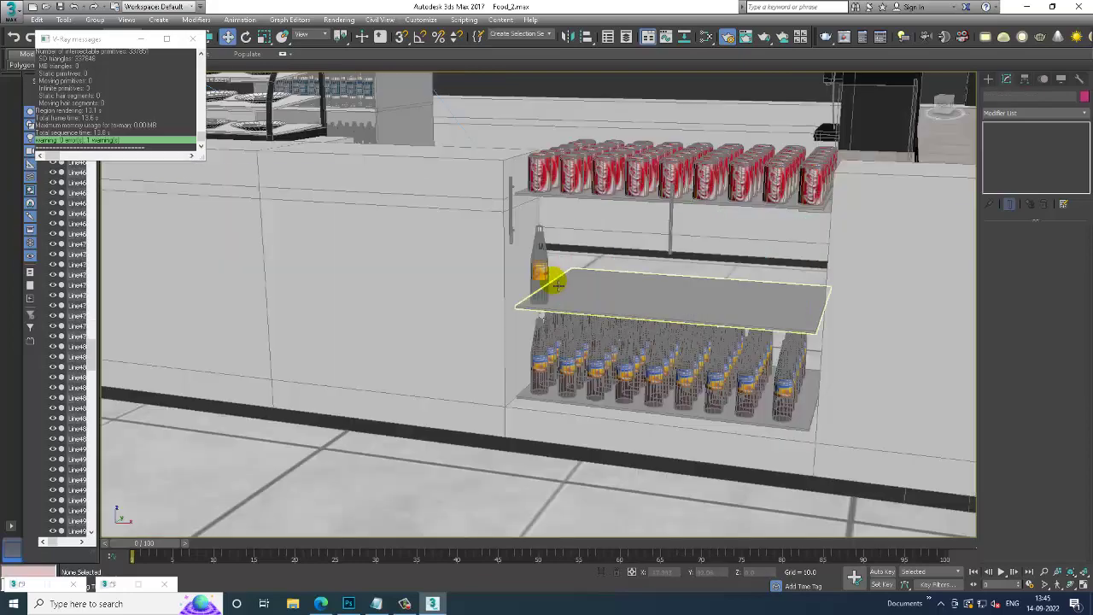
click(543, 276)
scroll(564, 272, up, 5)
scroll(570, 268, down, 2)
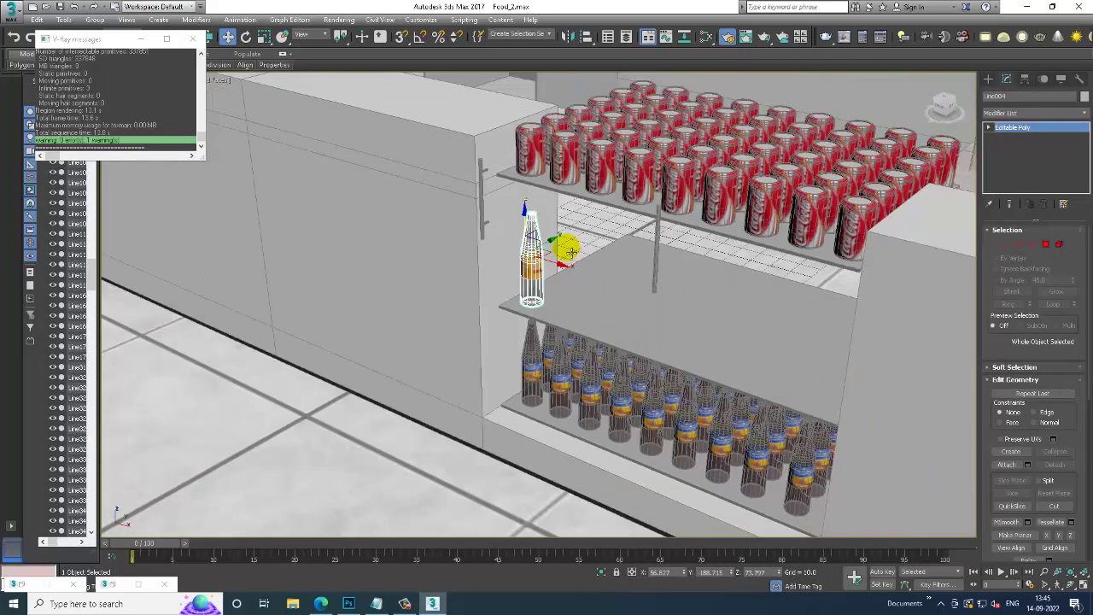
shift+drag(556, 243, 581, 243)
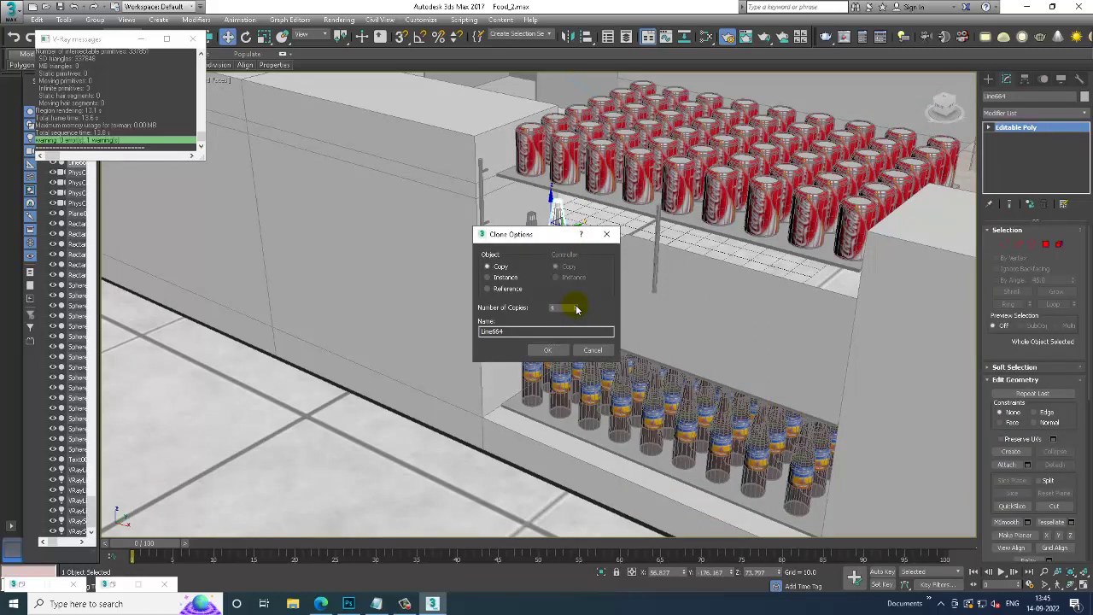
click(548, 350)
scroll(606, 273, up, 2)
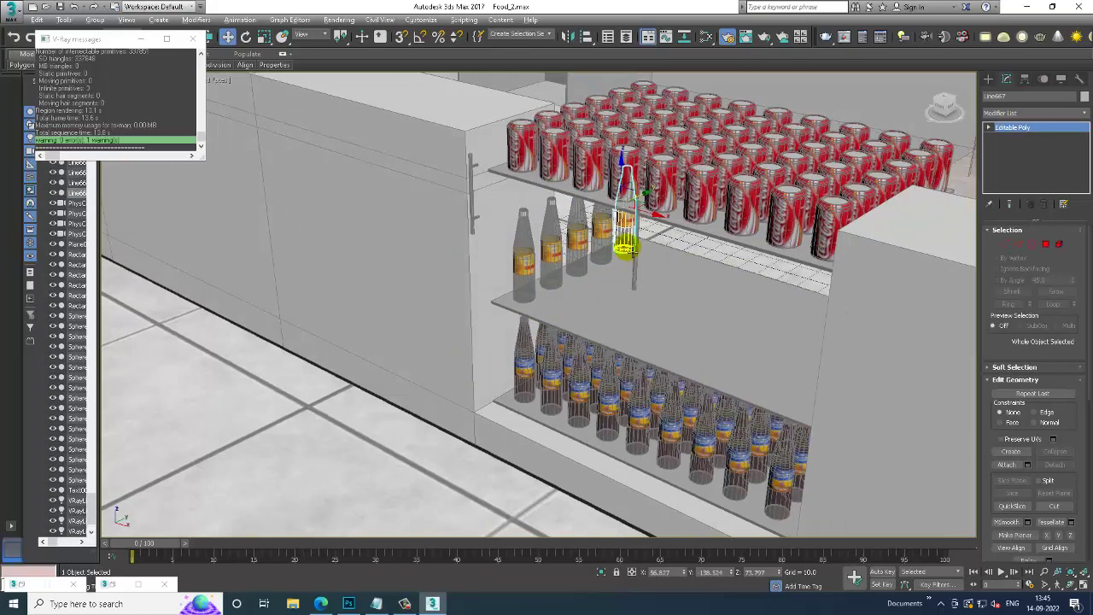
scroll(613, 276, up, 3)
scroll(613, 276, up, 2)
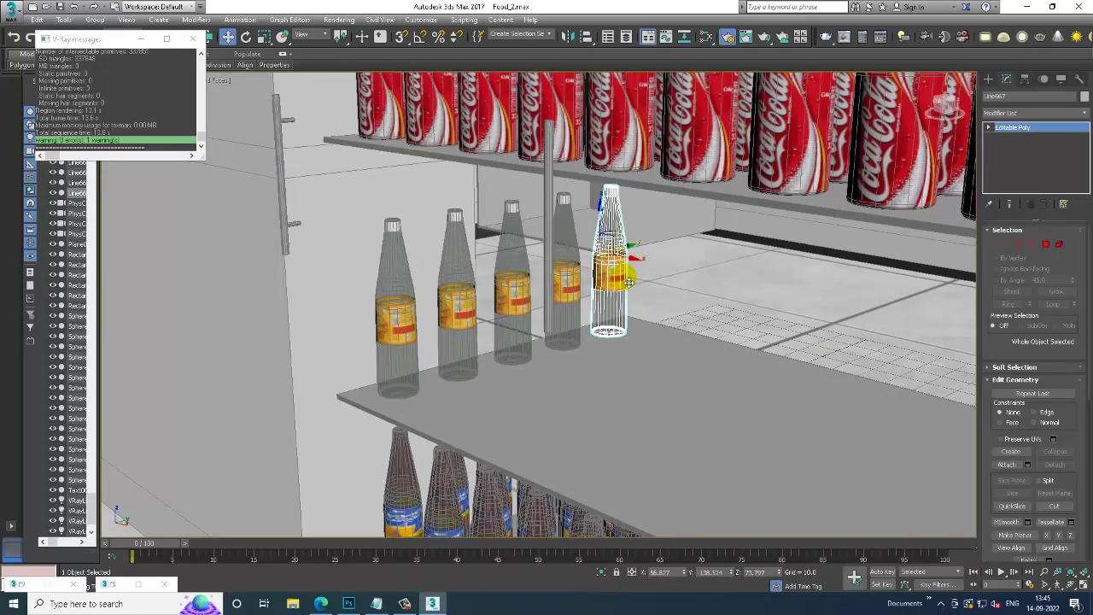
click(600, 292)
click(565, 286)
key(Delete)
click(516, 287)
key(Delete)
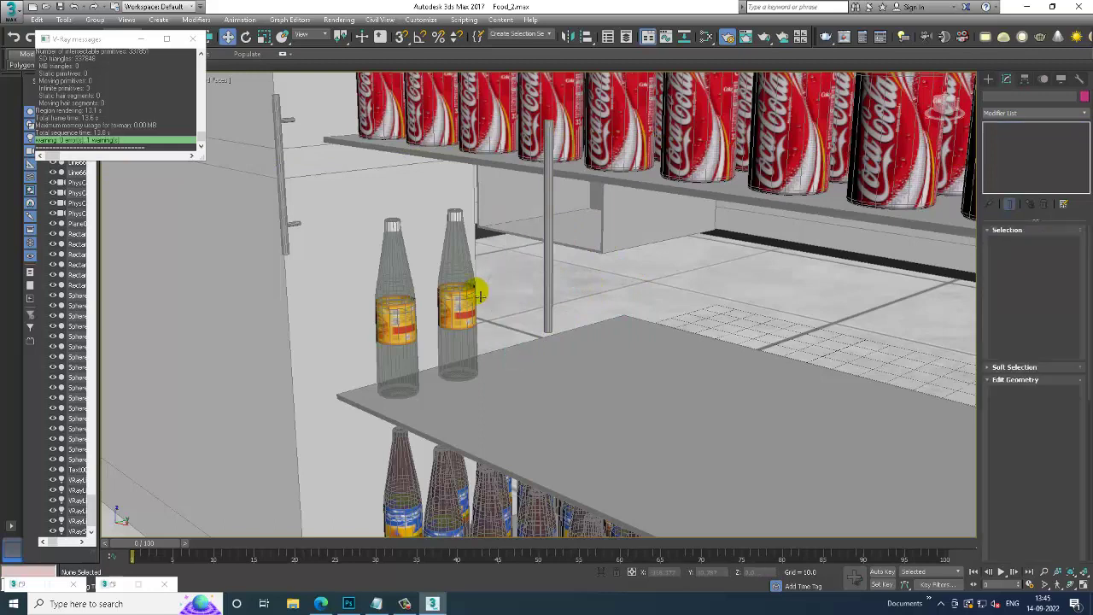
click(454, 288)
key(Delete)
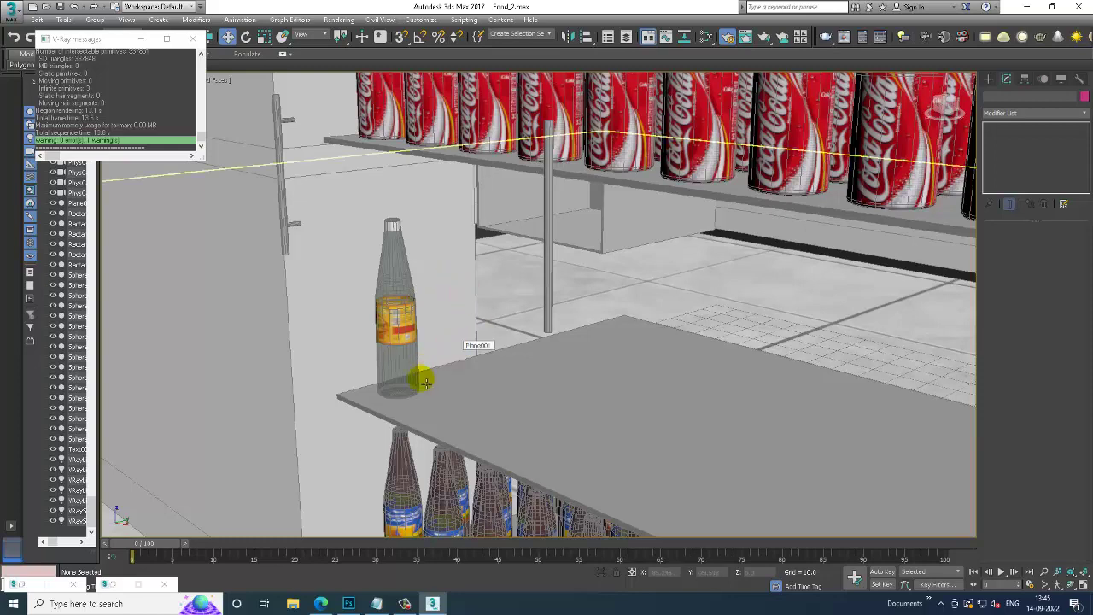
click(411, 342)
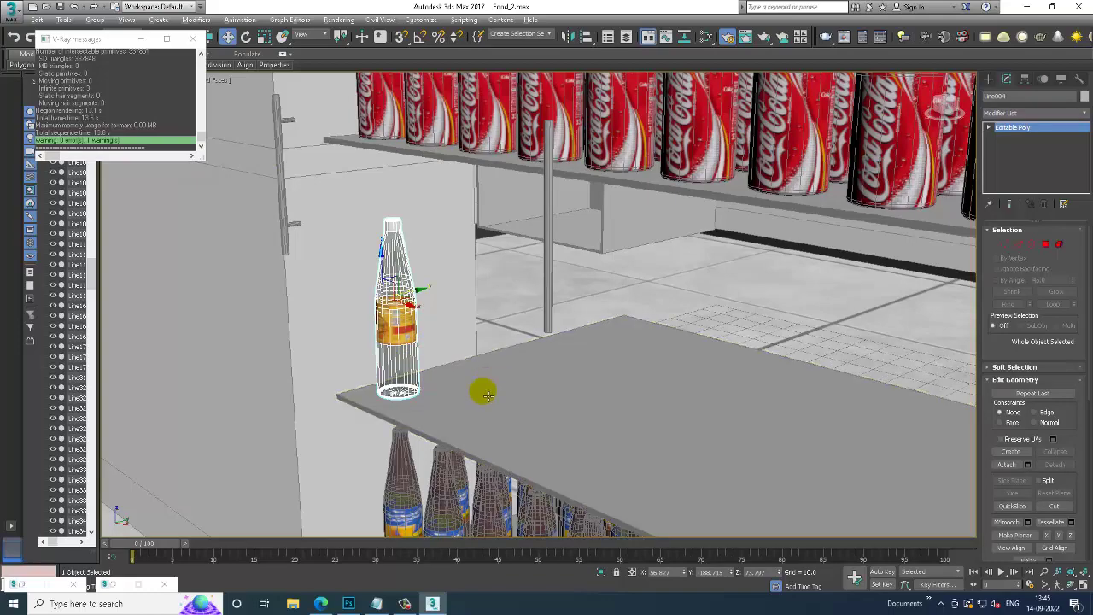
Step: Exit polygon mode and Shift-drag the bottle to make seven copies along the middle shelf
alt+middle_drag(483, 390, 454, 349)
scroll(454, 349, up, 5)
scroll(418, 333, down, 2)
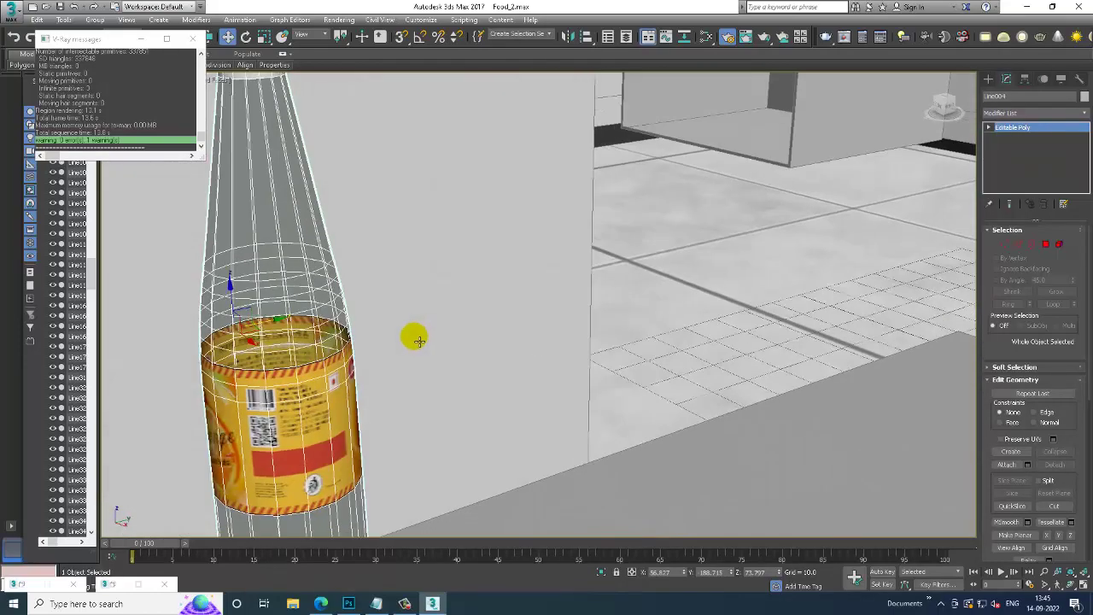
scroll(411, 326, down, 5)
key(4)
drag(431, 326, 454, 322)
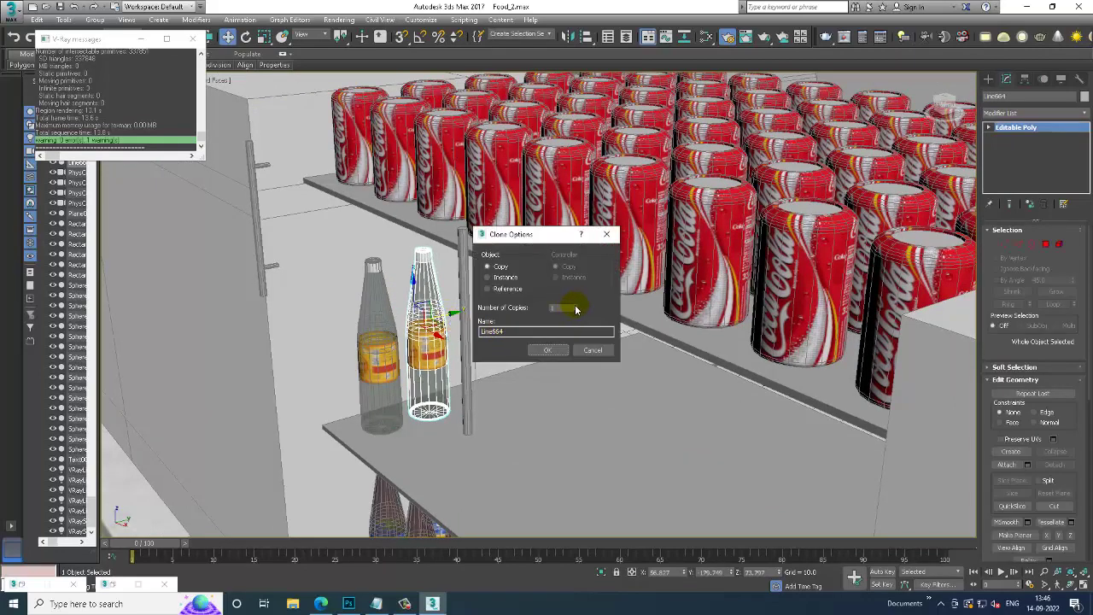
click(549, 349)
Step: Select all eight bottles in the front row of the middle shelf
scroll(623, 341, up, 5)
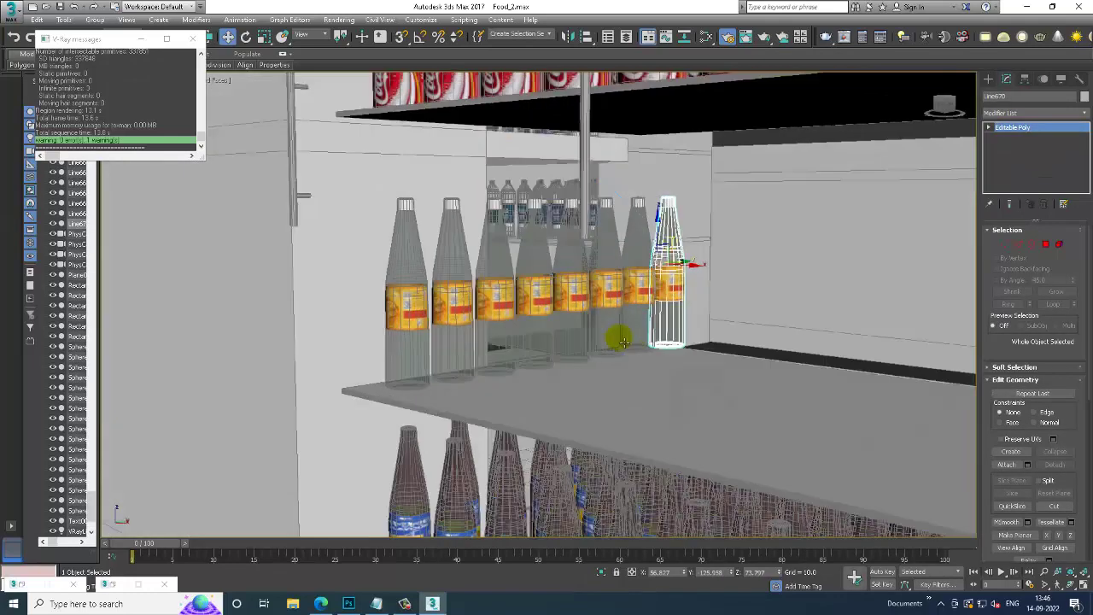
alt+middle_drag(623, 342, 609, 342)
click(610, 342)
click(611, 340)
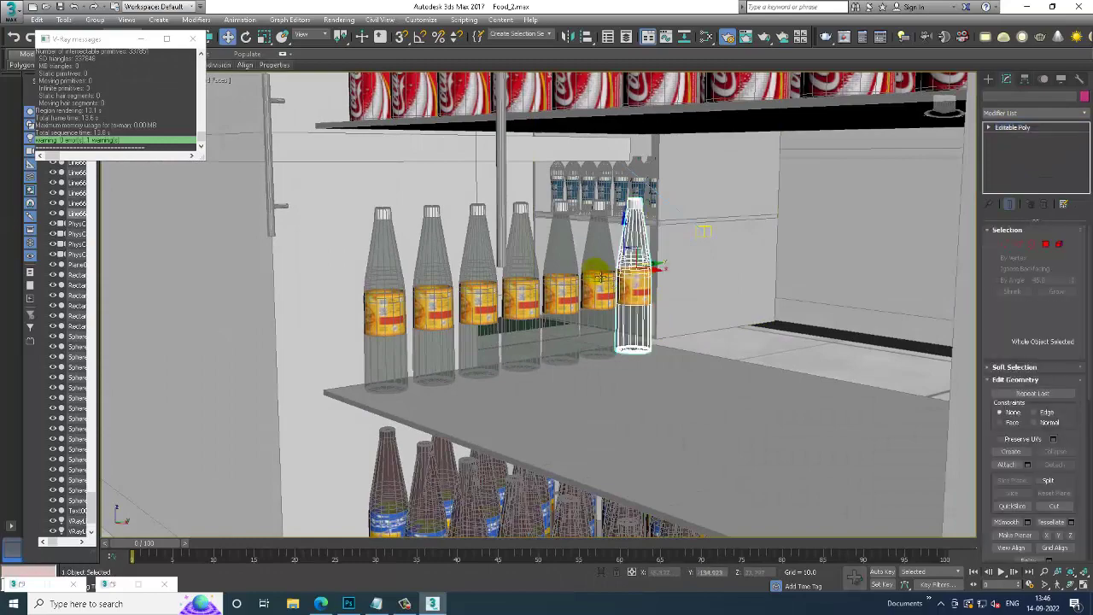
ctrl+click(601, 277)
ctrl+click(561, 282)
ctrl+click(521, 282)
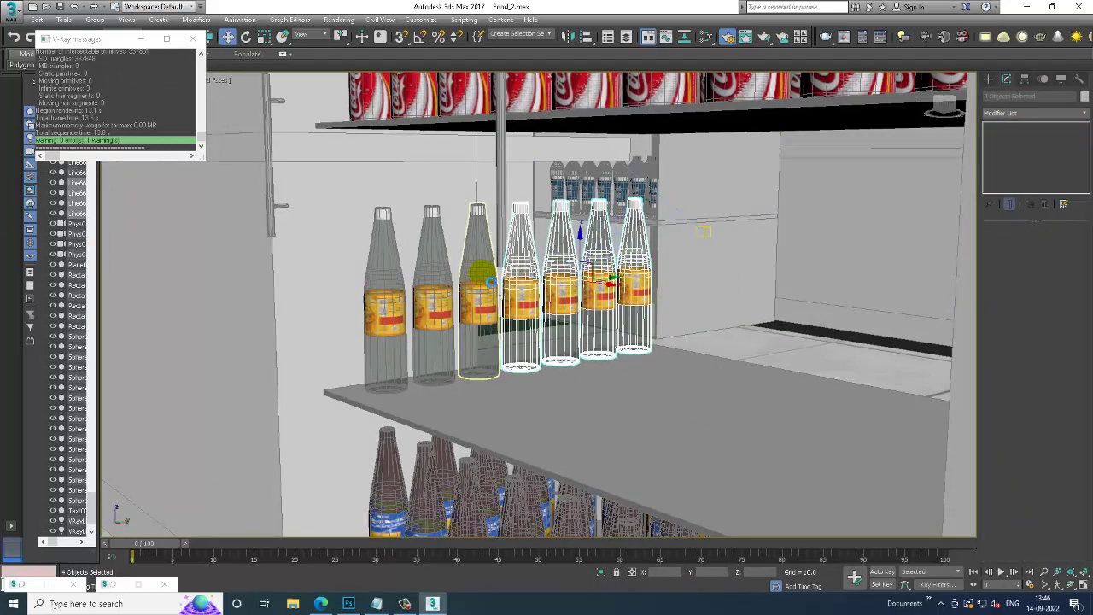
ctrl+click(482, 274)
ctrl+click(431, 286)
ctrl+click(389, 290)
alt+middle_drag(393, 291, 577, 347)
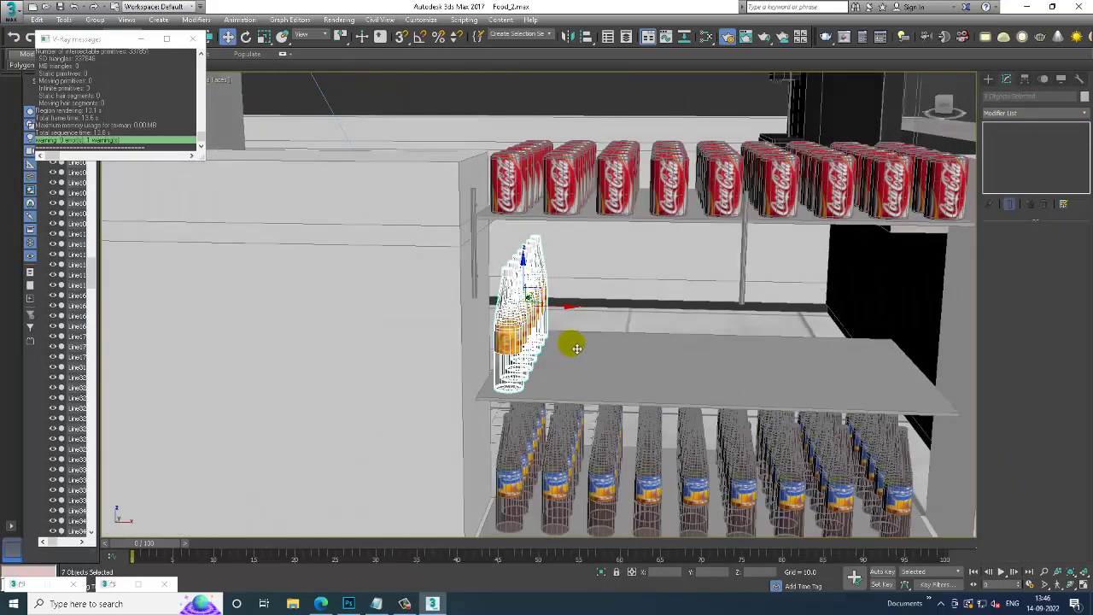
Step: Clone the bottle row farther back on the shelf after cancelling a first attempt
shift+drag(563, 309, 603, 315)
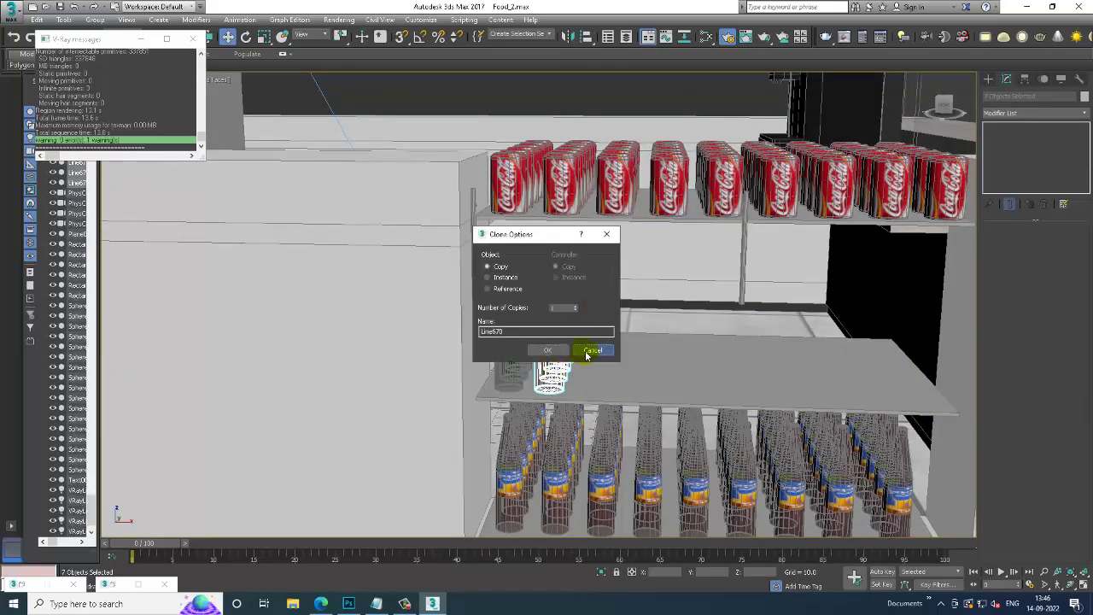
click(550, 351)
scroll(555, 340, up, 3)
scroll(546, 333, up, 2)
scroll(547, 333, up, 1)
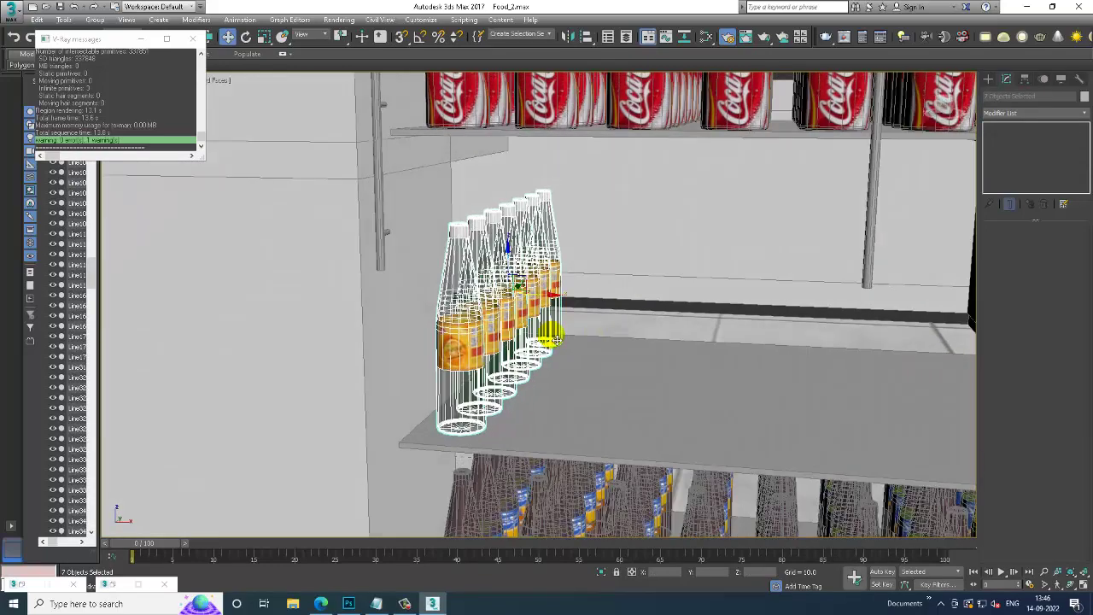
scroll(554, 318, up, 2)
mouse_move(515, 272)
mouse_down()
mouse_move(611, 285)
mouse_move(612, 294)
mouse_up()
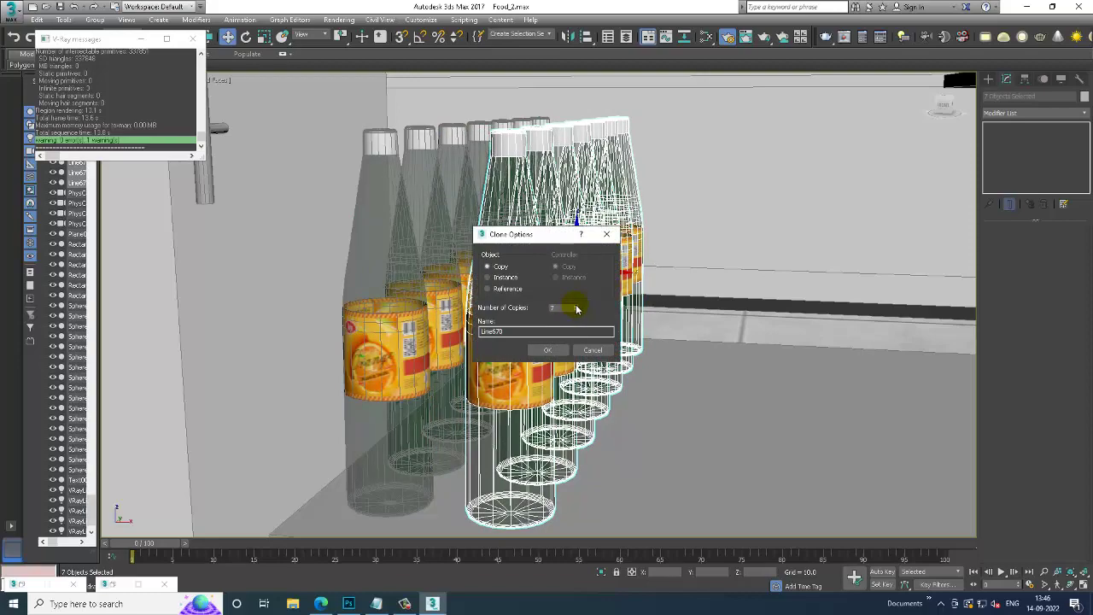
click(548, 350)
Step: Clone the rows again toward the back to fill the middle shelf
scroll(743, 312, down, 2)
scroll(743, 312, down, 3)
scroll(743, 311, up, 1)
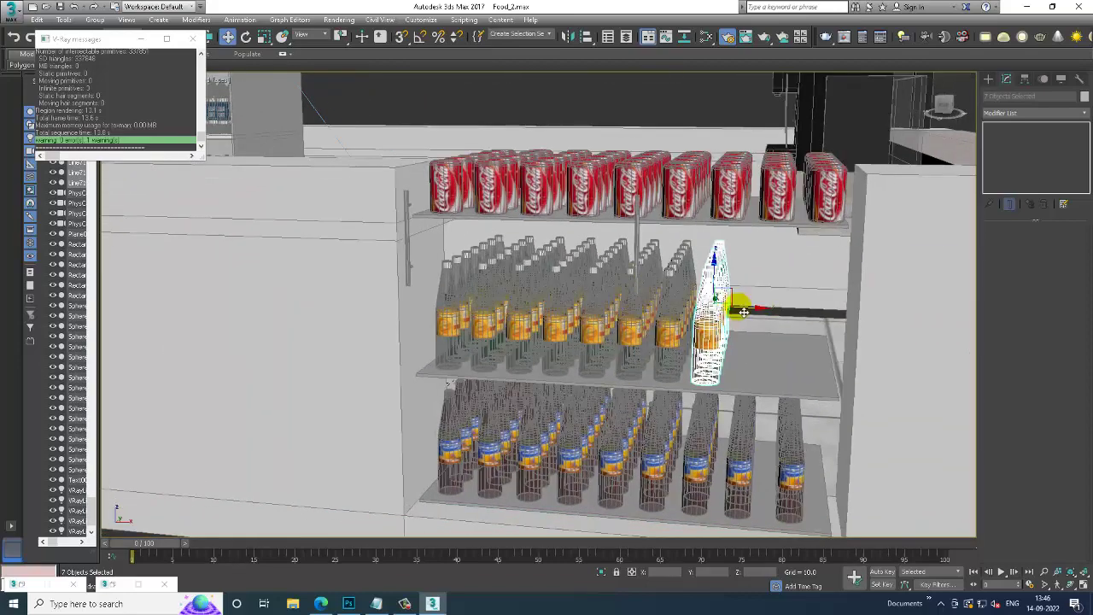
shift+drag(745, 310, 779, 309)
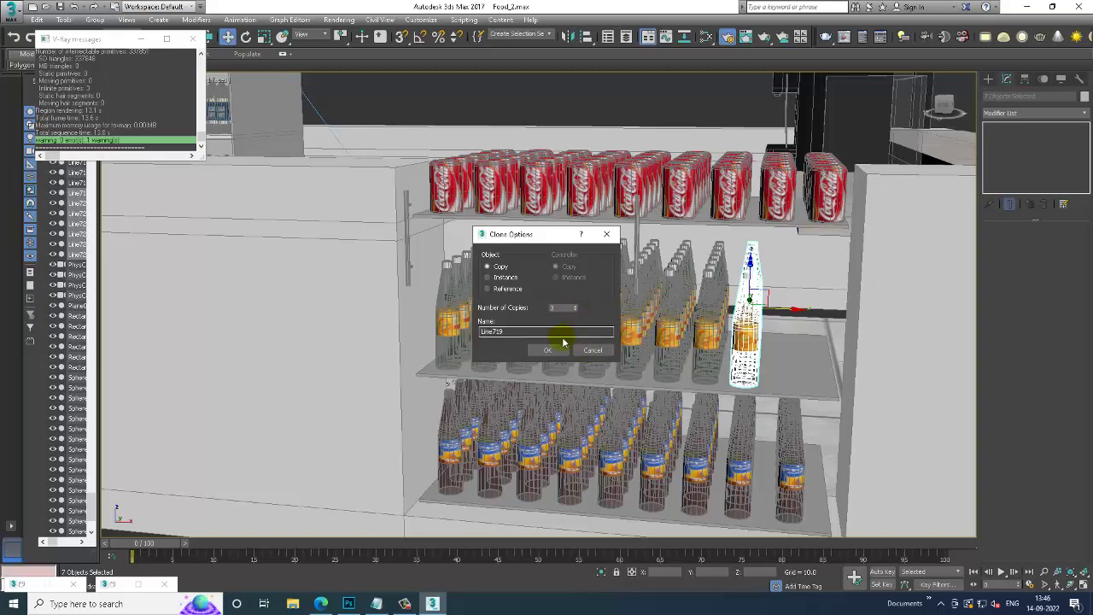
click(551, 348)
scroll(766, 346, up, 2)
mouse_move(757, 375)
alt+middle_down()
mouse_move(766, 346)
mouse_move(420, 343)
alt+middle_up()
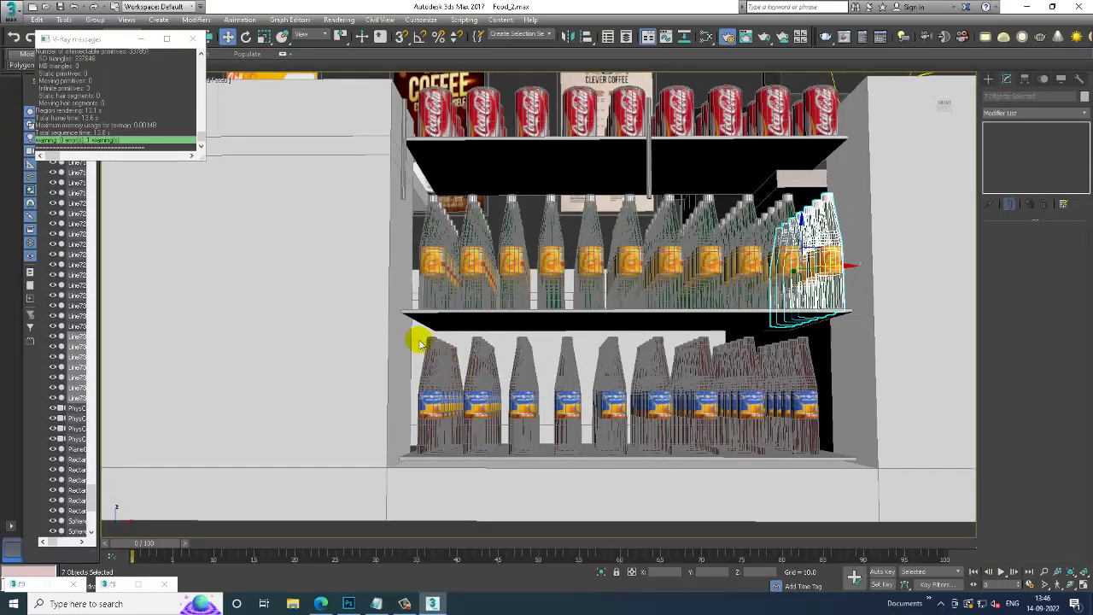
Step: Select and delete the bottles on the bottom shelf
click(809, 384)
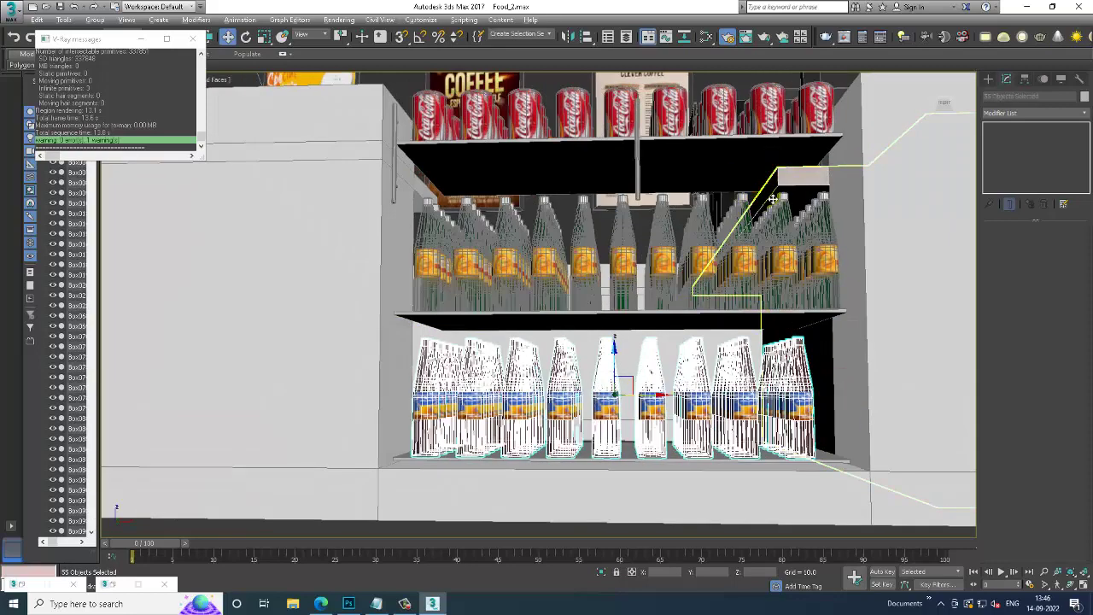
key(F3)
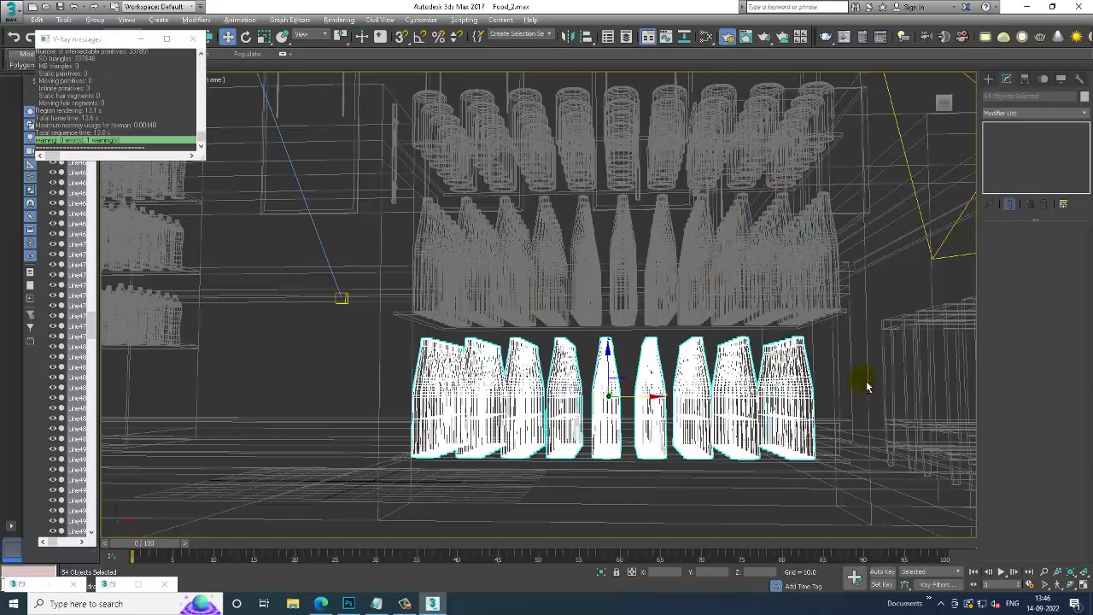
alt+middle_drag(867, 387, 861, 389)
key(Delete)
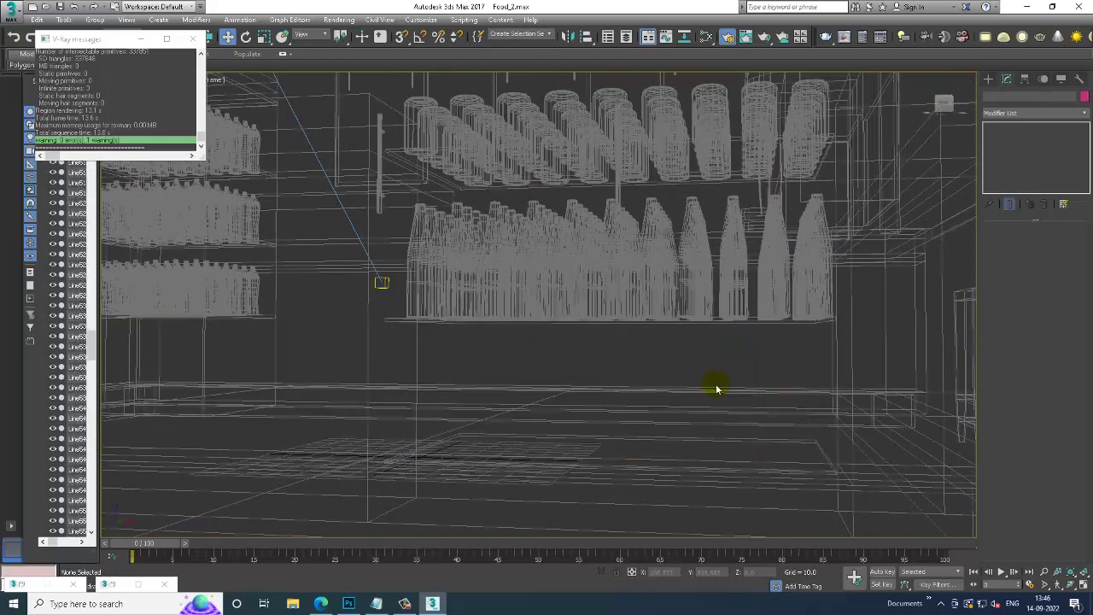
key(F3)
Step: In a maximized Front view, Shift-drag a copy of the middle-shelf bottles down toward the bottom shelf
key(shift+z)
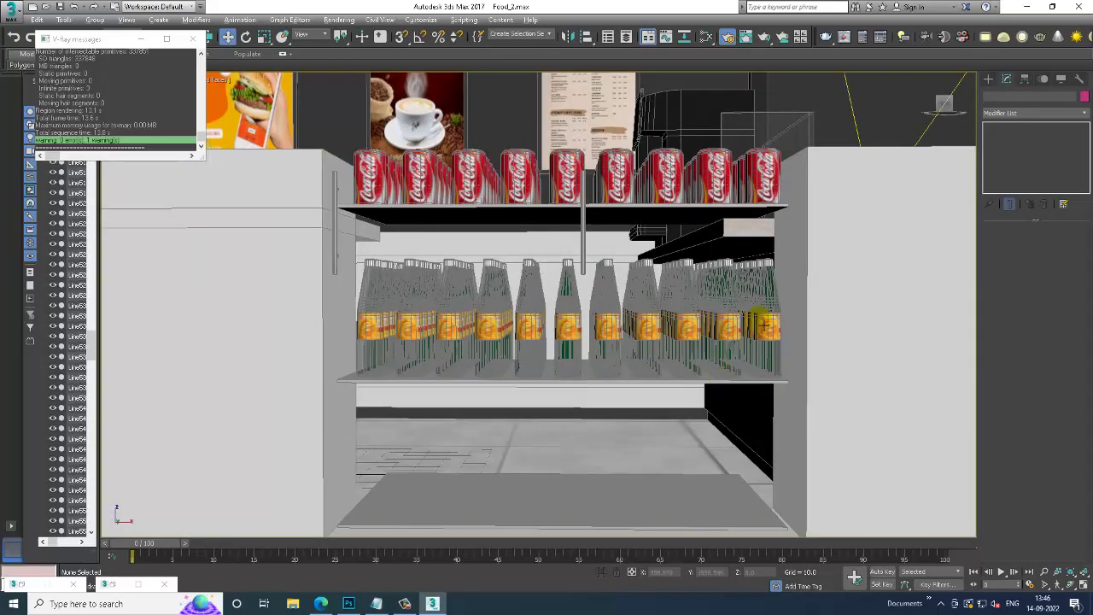
key(alt+w)
scroll(759, 297, up, 3)
key(alt+w)
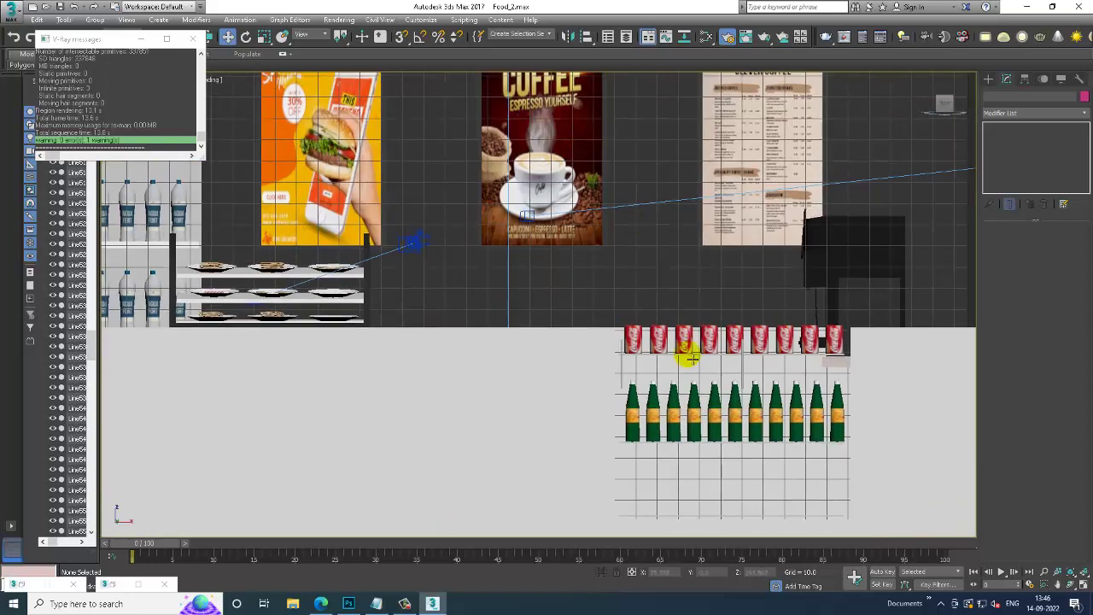
middle_drag(690, 357, 501, 281)
scroll(453, 267, up, 2)
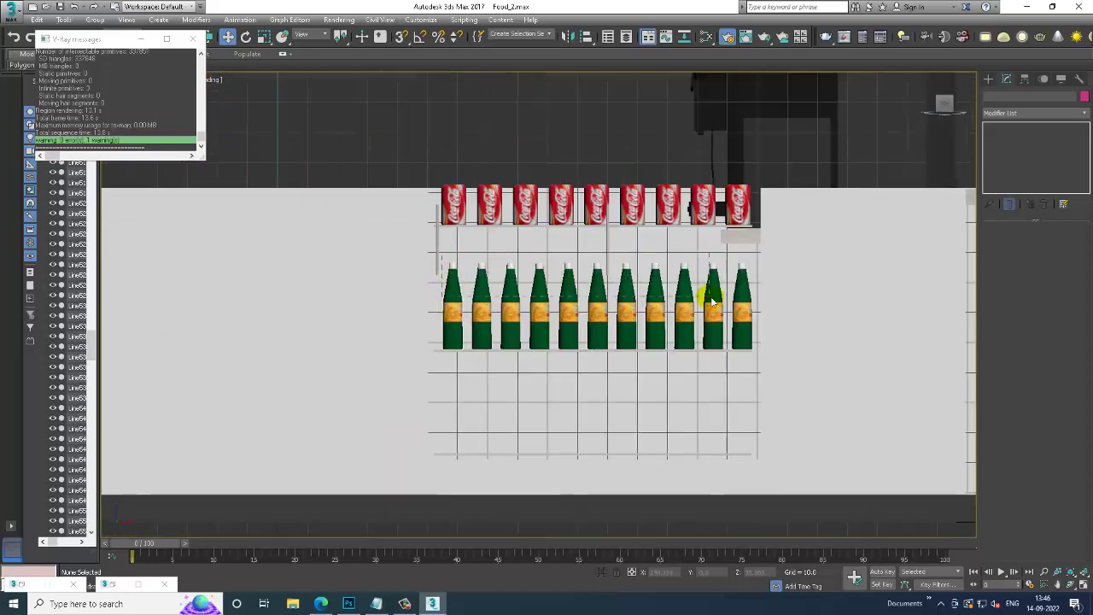
click(742, 295)
key(F3)
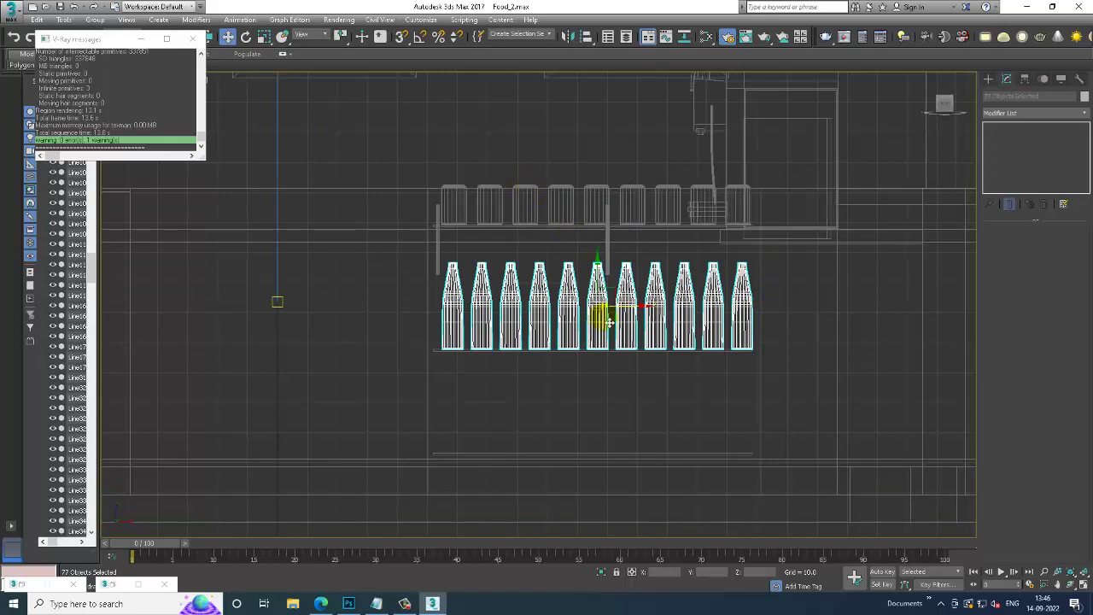
shift+drag(600, 272, 626, 373)
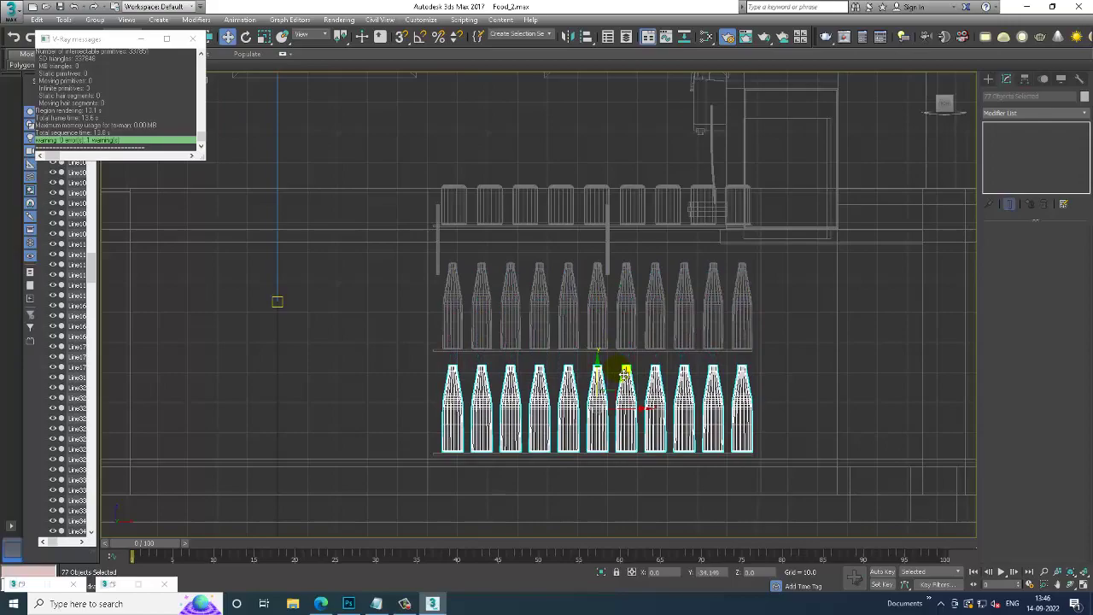
Step: Confirm the bottle clone and maximize the Perspective view over the drink shelves
click(558, 355)
key(alt+w)
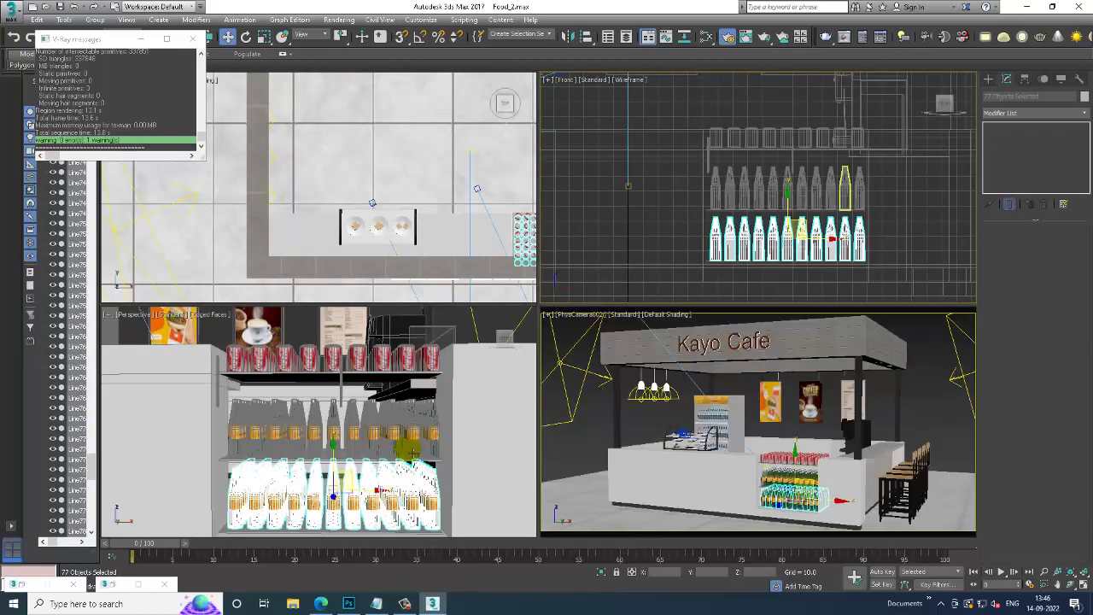
click(292, 456)
key(alt+w)
scroll(512, 384, down, 1)
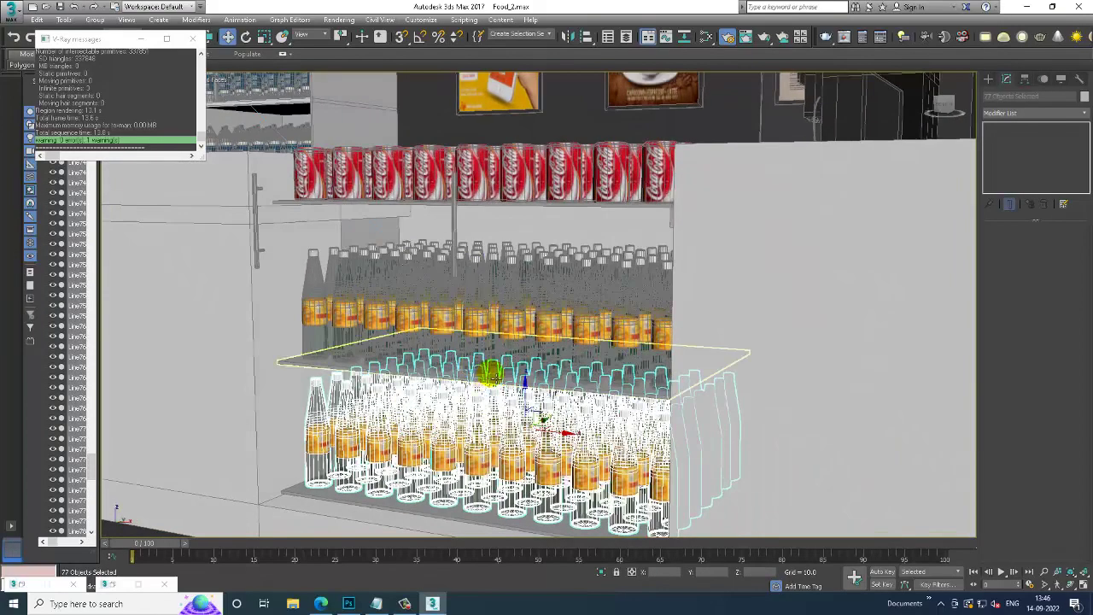
scroll(512, 384, down, 4)
scroll(512, 385, up, 2)
scroll(512, 384, up, 1)
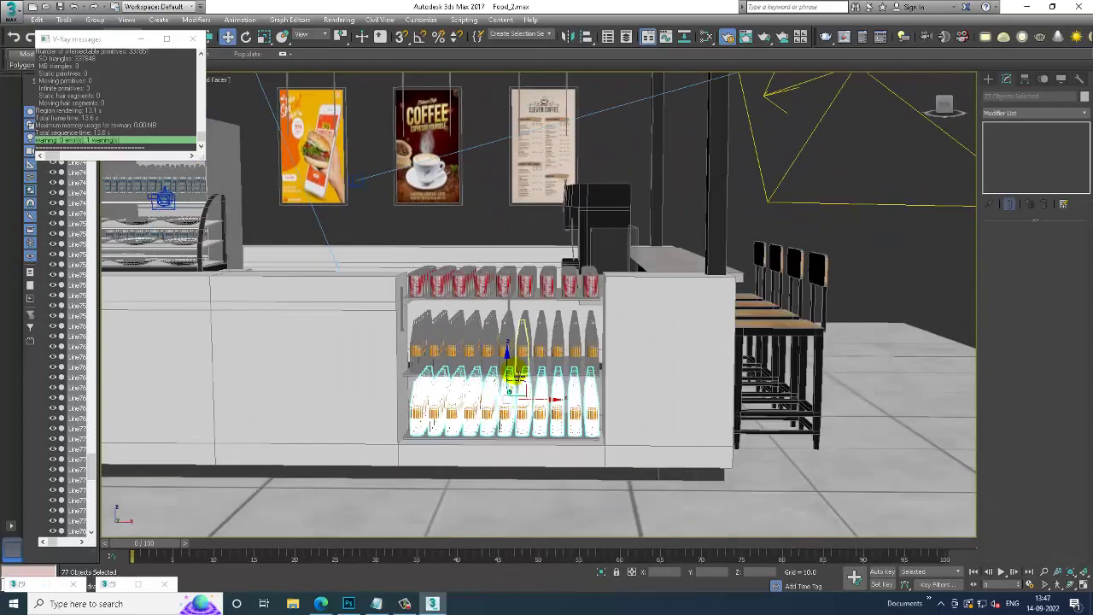
scroll(515, 386, up, 3)
scroll(532, 344, up, 3)
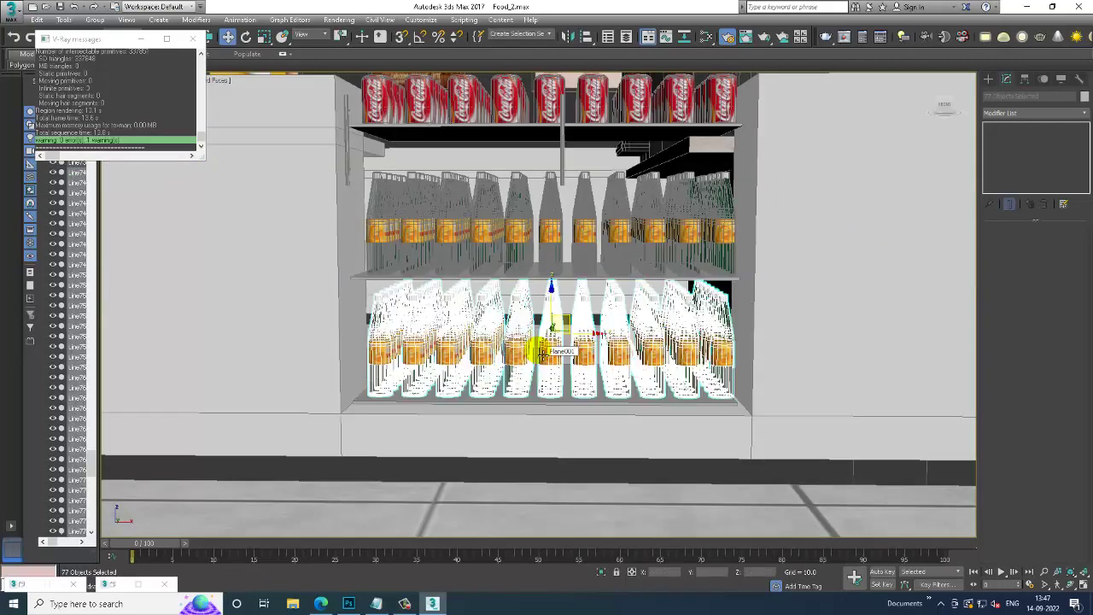
mouse_move(543, 350)
middle_down()
mouse_move(551, 341)
mouse_move(538, 367)
middle_up()
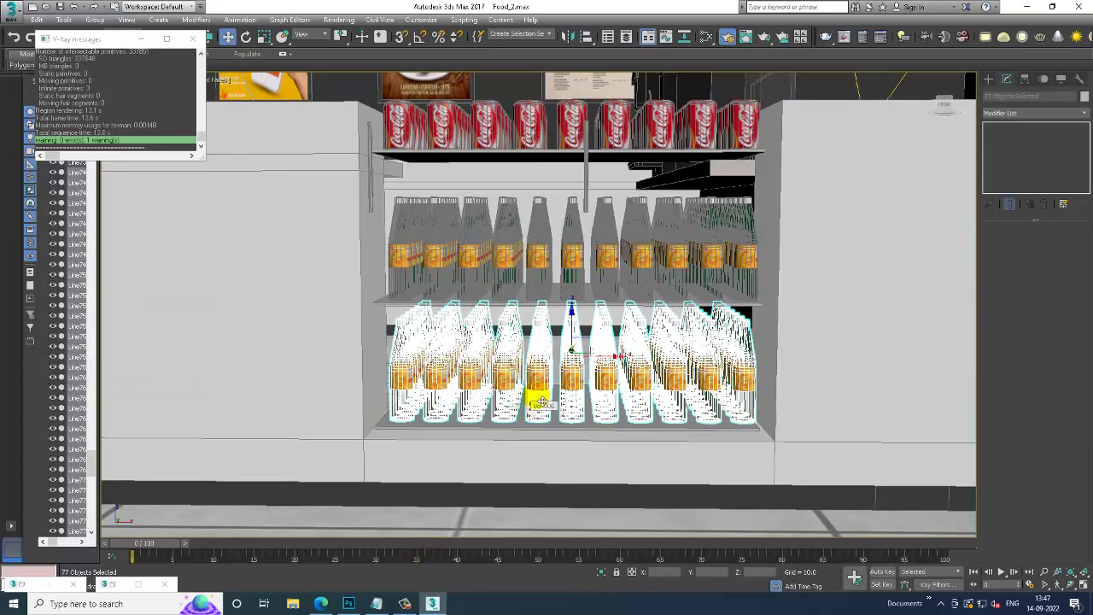
mouse_move(610, 353)
middle_down()
mouse_move(615, 367)
mouse_move(586, 359)
mouse_move(607, 369)
middle_up()
scroll(617, 367, down, 2)
scroll(641, 367, down, 3)
scroll(598, 365, up, 5)
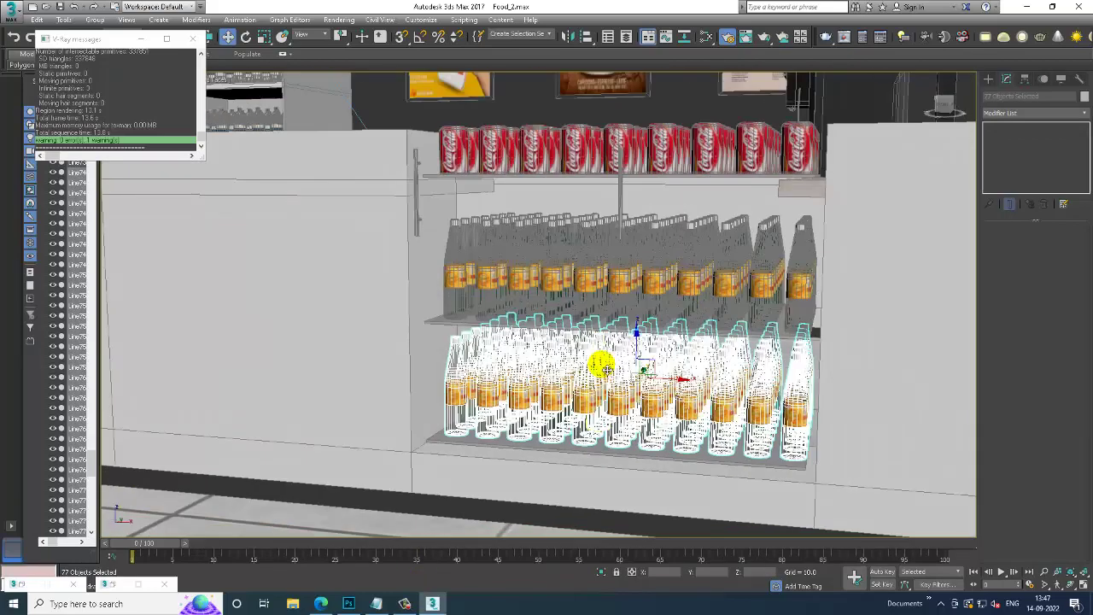
Step: Remove the bulk bottle copy from the bottom shelf, then copy and delete a trial bottle
key(Delete)
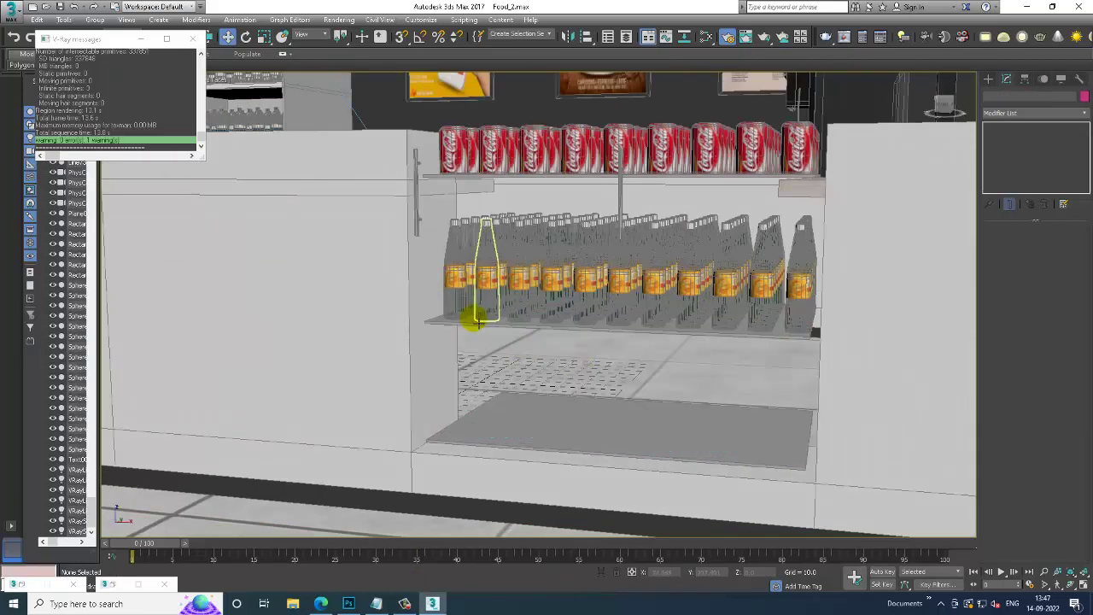
click(453, 278)
drag(452, 228, 486, 353)
click(543, 350)
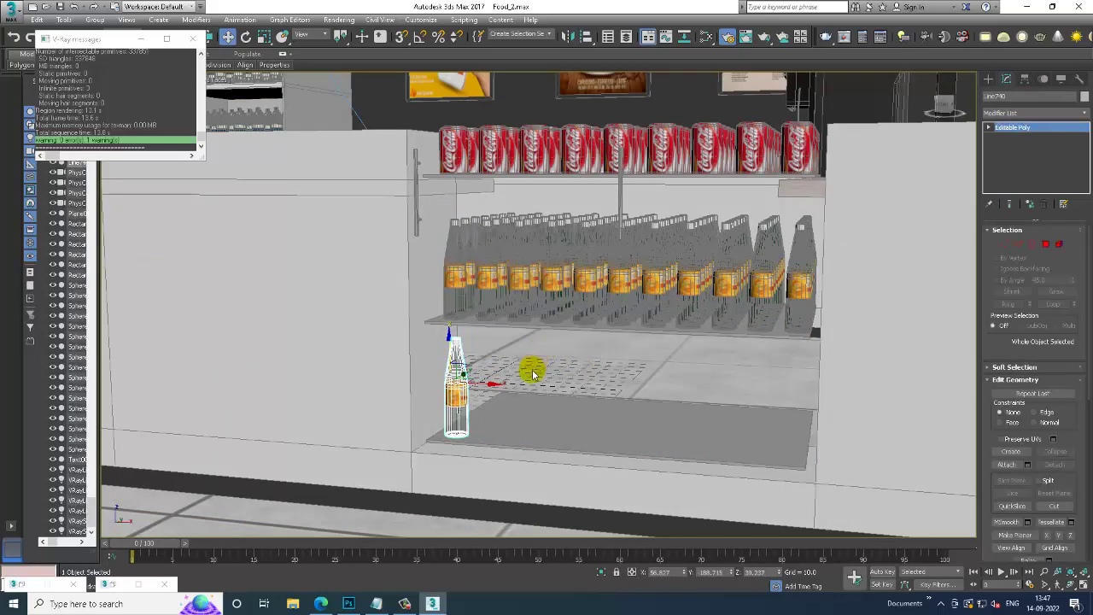
key(F3)
key(F3)
alt+middle_drag(519, 348, 578, 346)
key(Delete)
Step: Maximize the Front viewport to show the middle-shelf row
key(alt+w)
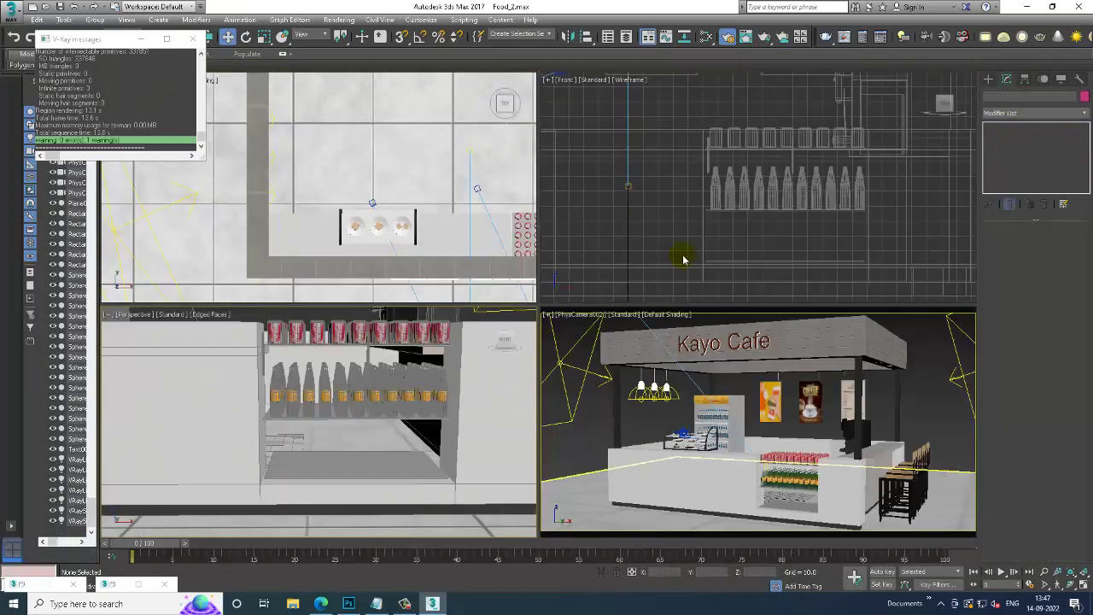
click(689, 220)
key(alt+w)
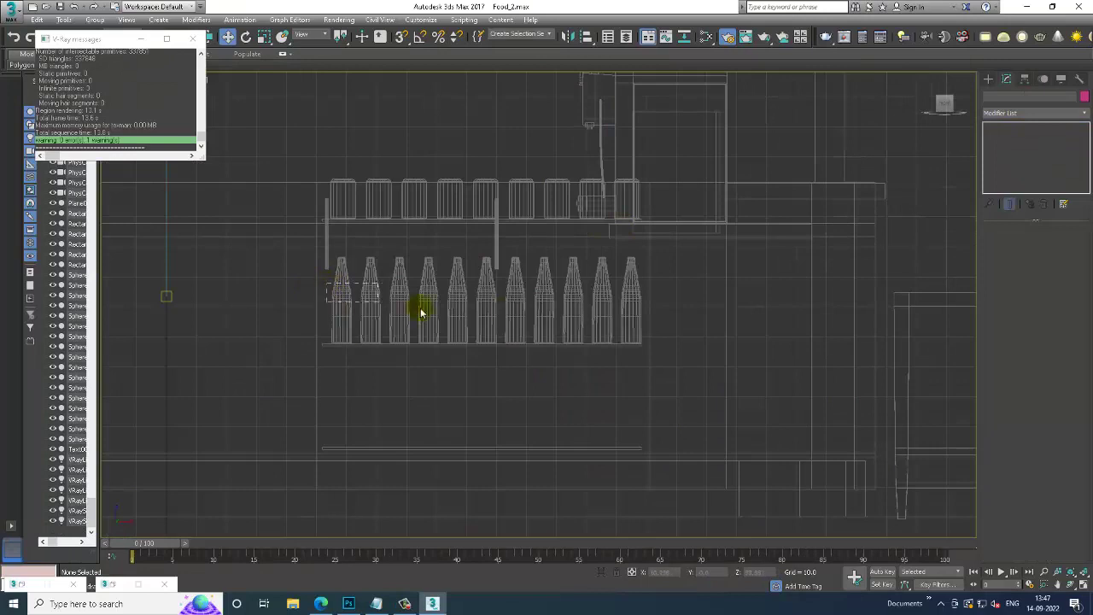
Step: Clone the middle-shelf bottle row down onto the bottom shelf and nudge it slightly lower
drag(636, 313, 637, 313)
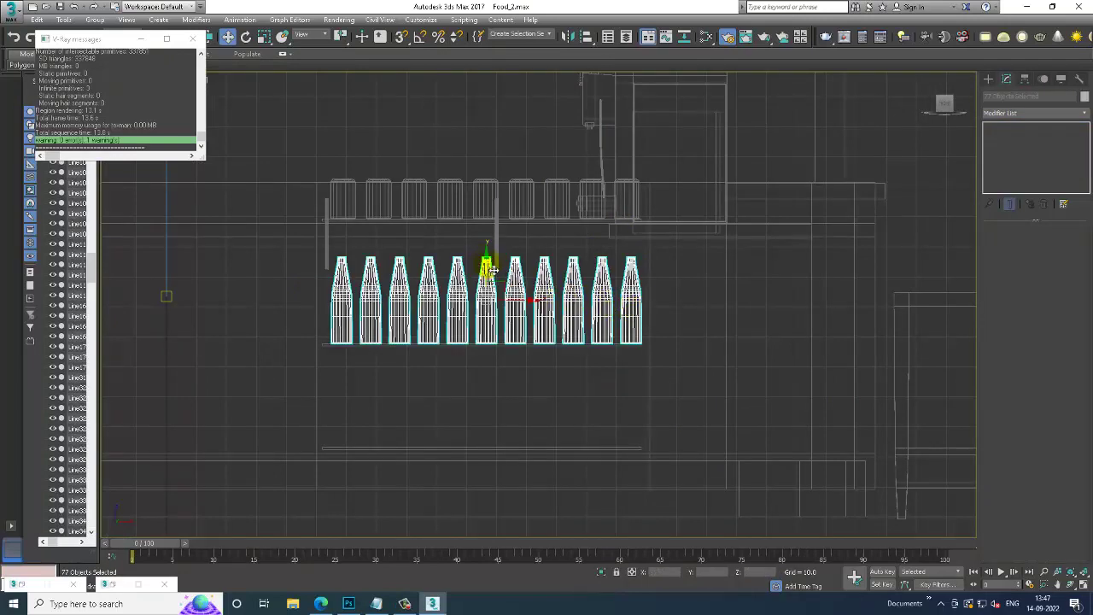
shift+drag(493, 270, 522, 372)
click(546, 348)
key(alt+w)
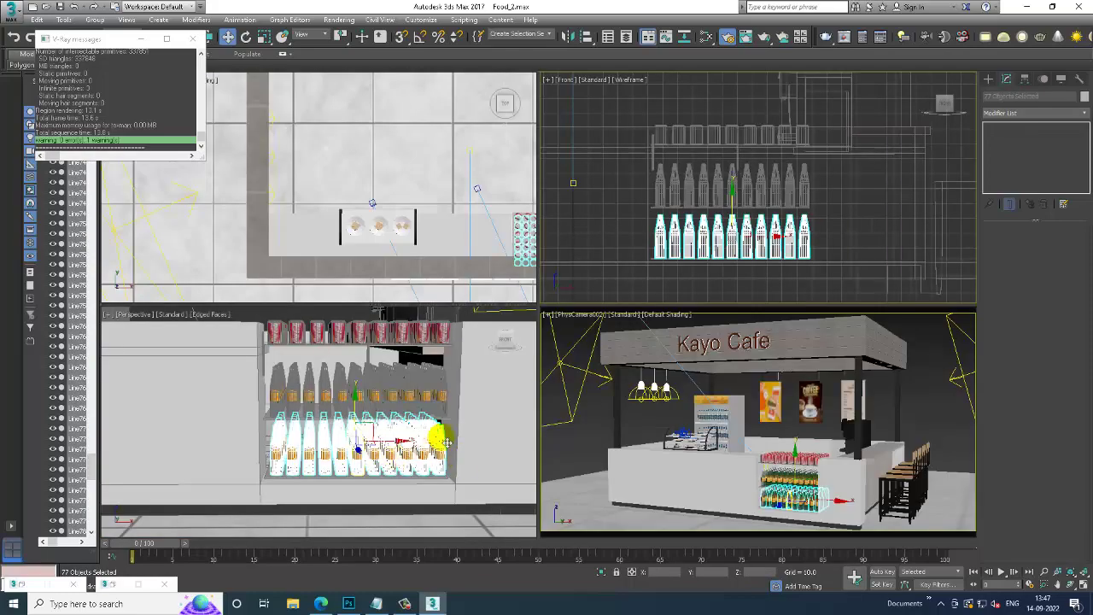
scroll(444, 410, up, 2)
key(alt+w)
scroll(416, 386, up, 4)
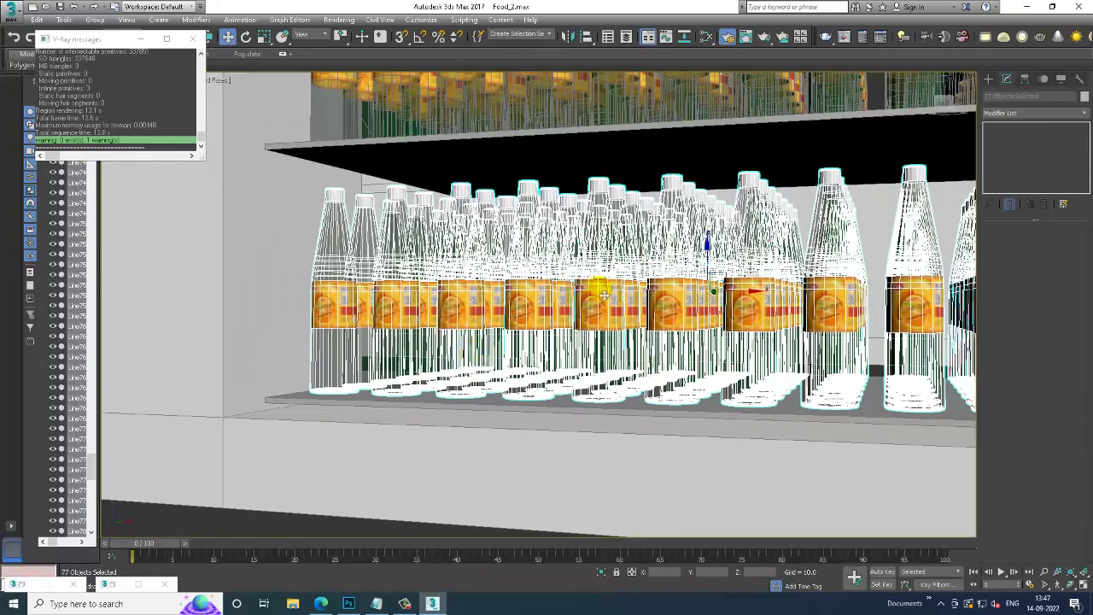
drag(706, 241, 708, 246)
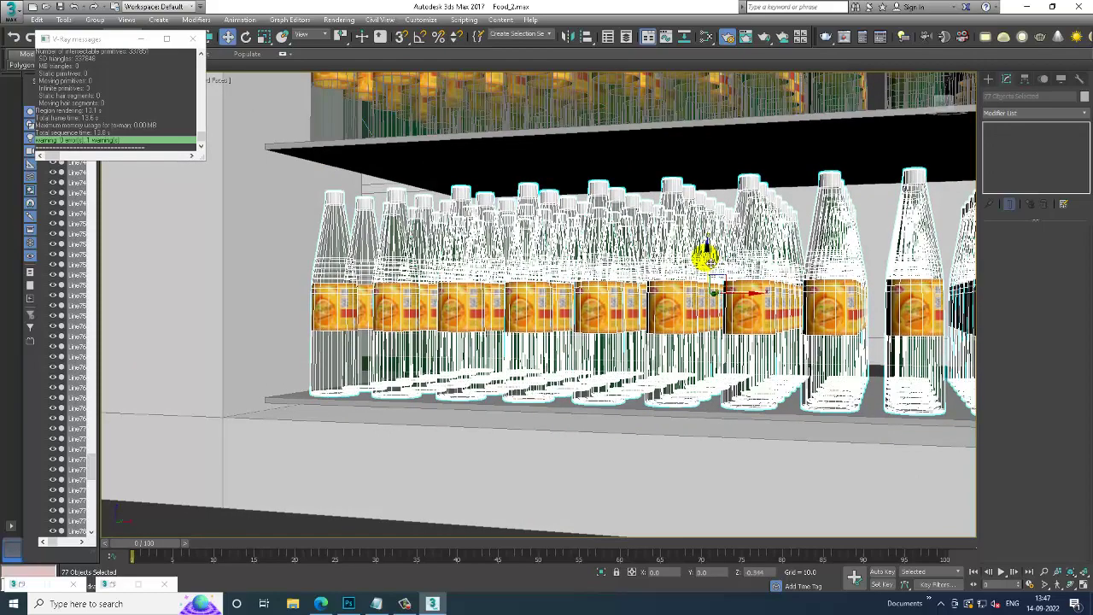
Step: Inspect the copied bottles and bring up the viewport quad menu for unhiding objects
alt+middle_drag(703, 254, 570, 312)
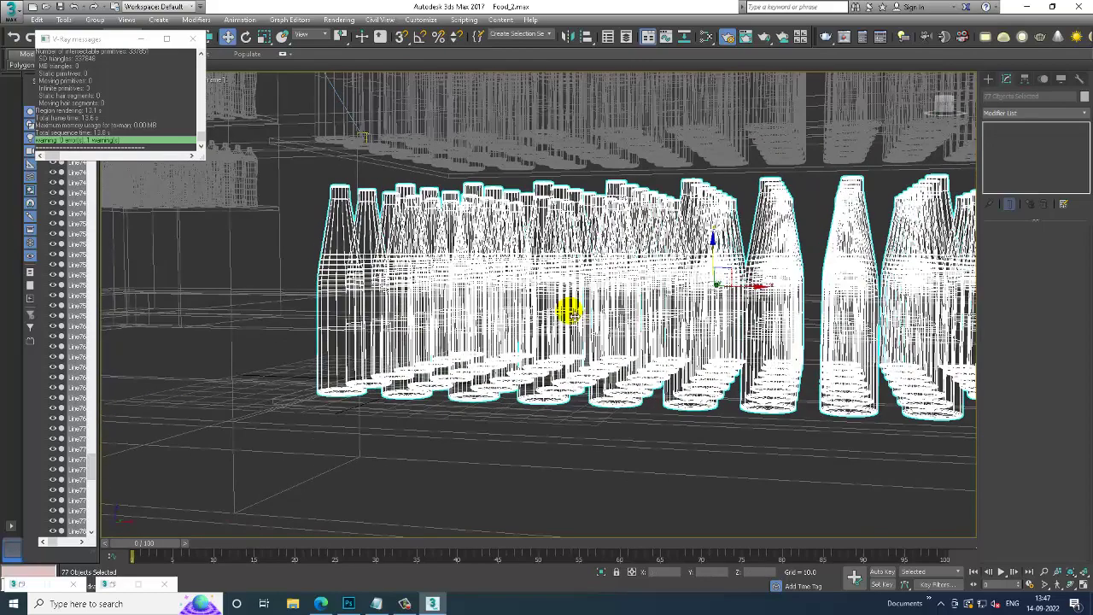
scroll(570, 313, down, 2)
scroll(529, 359, down, 2)
scroll(519, 376, down, 2)
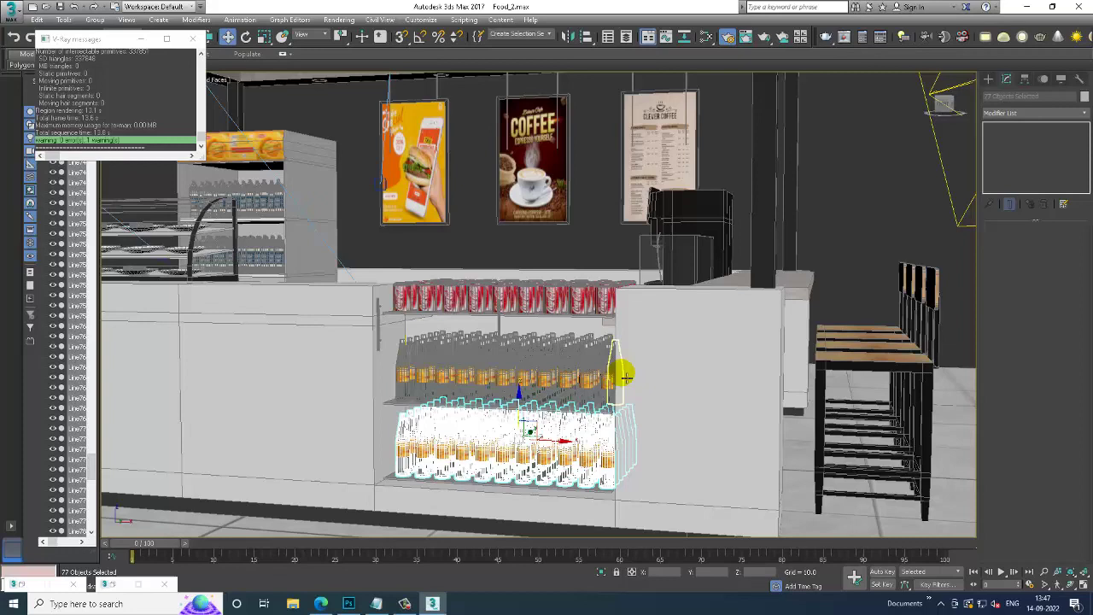
right_click(884, 192)
click(918, 112)
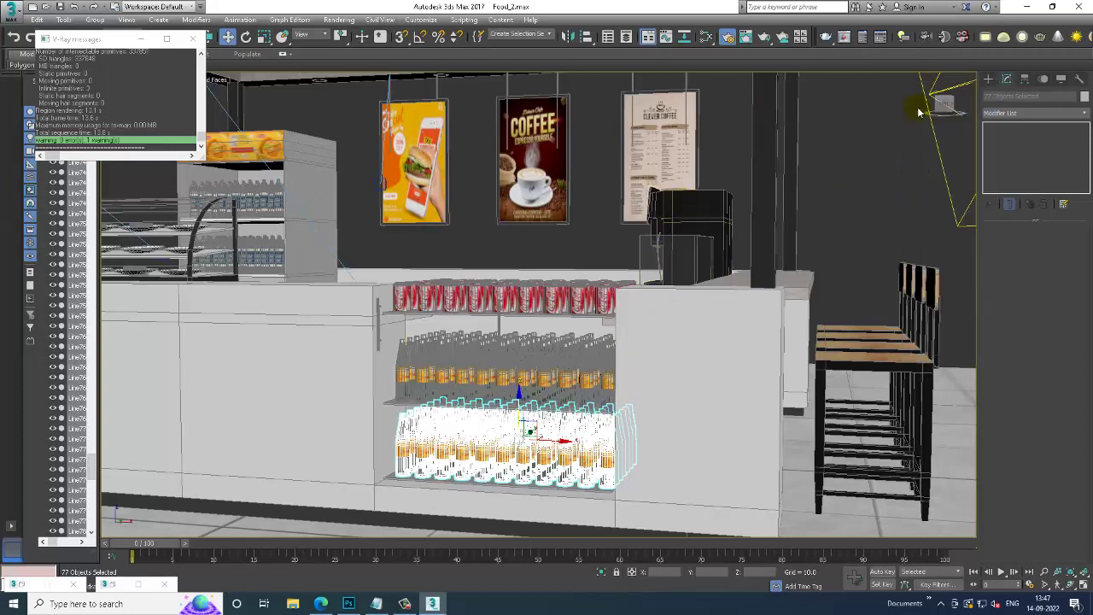
right_click(903, 132)
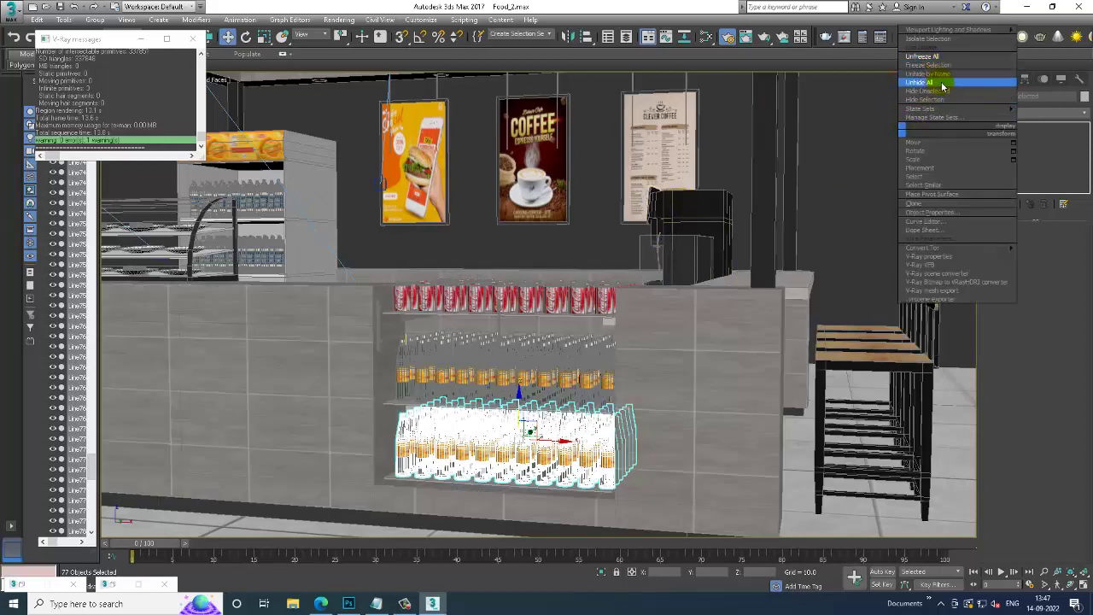
Step: Unhide all hidden objects and orbit toward the drinks fridge
click(942, 85)
alt+middle_drag(859, 168, 658, 456)
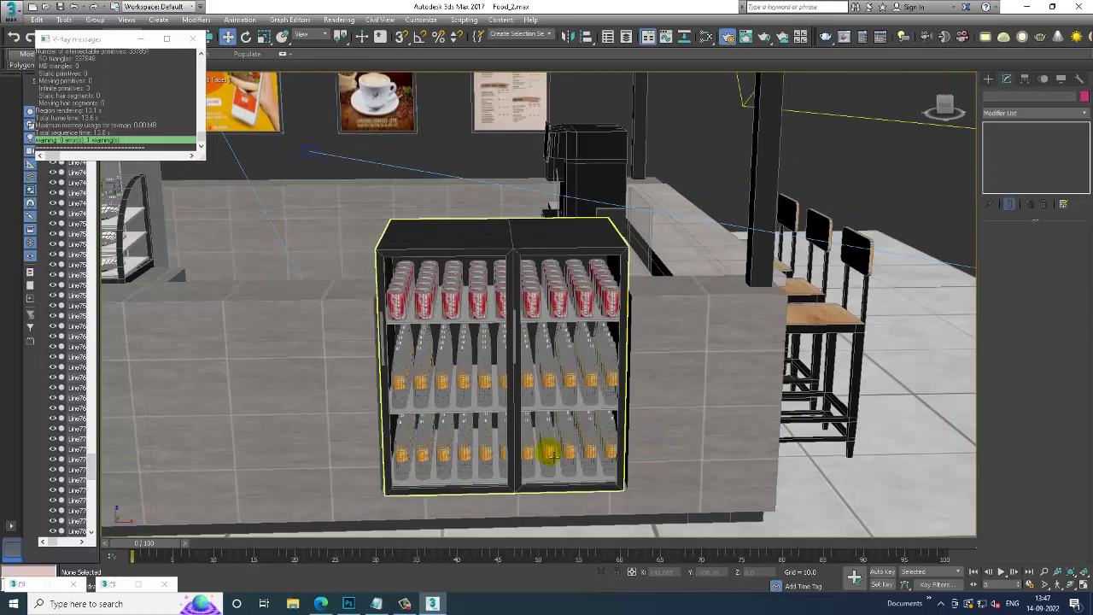
scroll(547, 375, up, 3)
scroll(546, 376, down, 3)
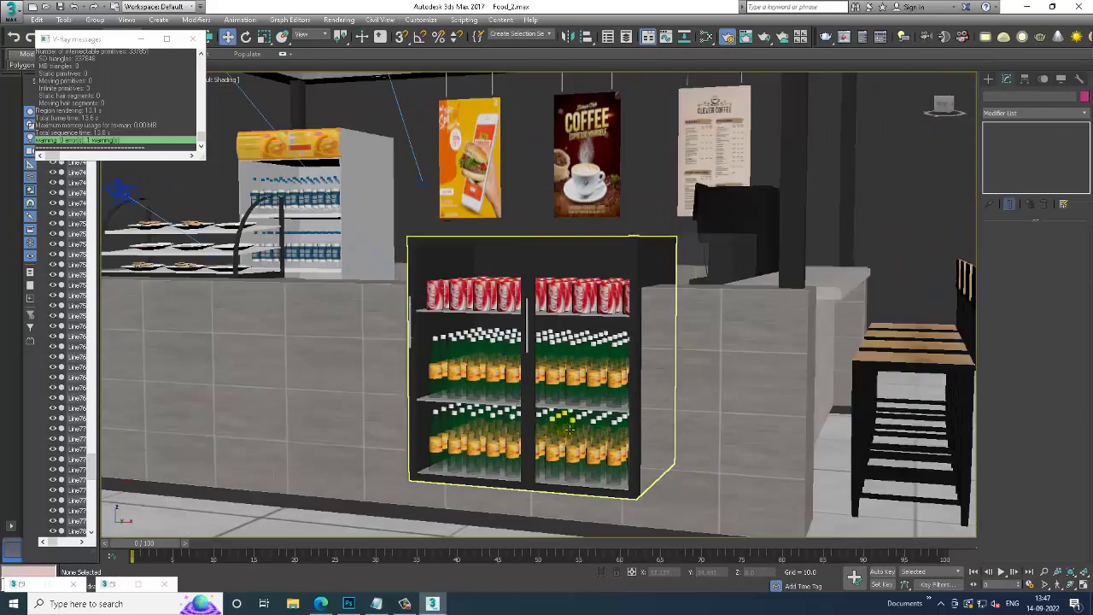
mouse_move(598, 376)
alt+middle_down()
mouse_move(624, 375)
mouse_move(530, 333)
mouse_move(462, 282)
alt+middle_up()
scroll(614, 375, up, 2)
scroll(644, 418, down, 3)
scroll(581, 381, up, 2)
scroll(452, 273, up, 3)
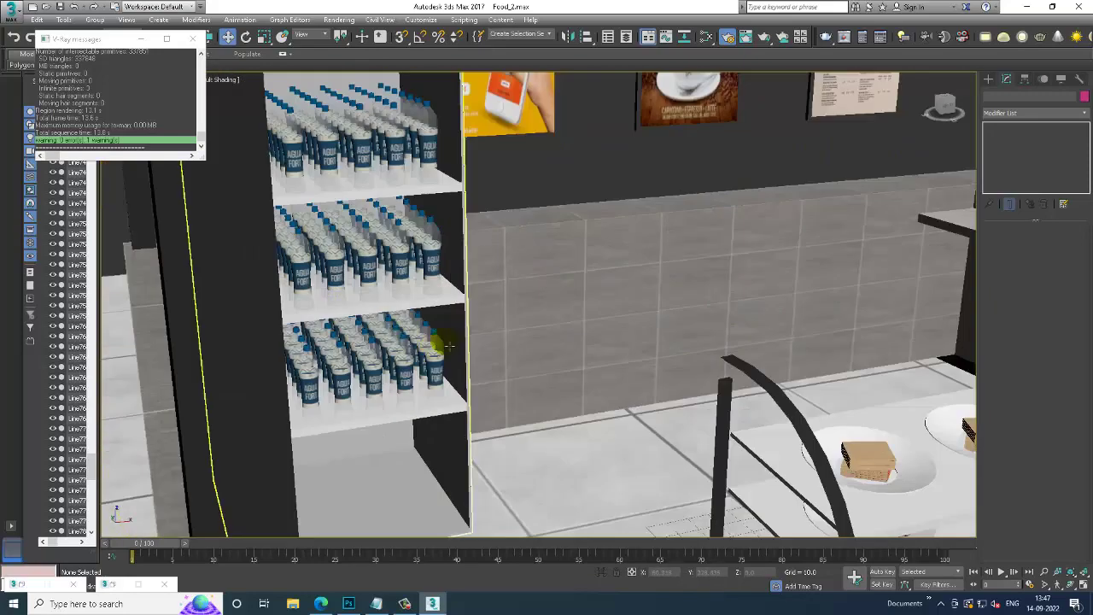
scroll(450, 272, up, 2)
Step: Convert the water-bottle display fridge (Box058) to an editable poly and zoom in on its shelves
click(450, 271)
scroll(502, 319, down, 4)
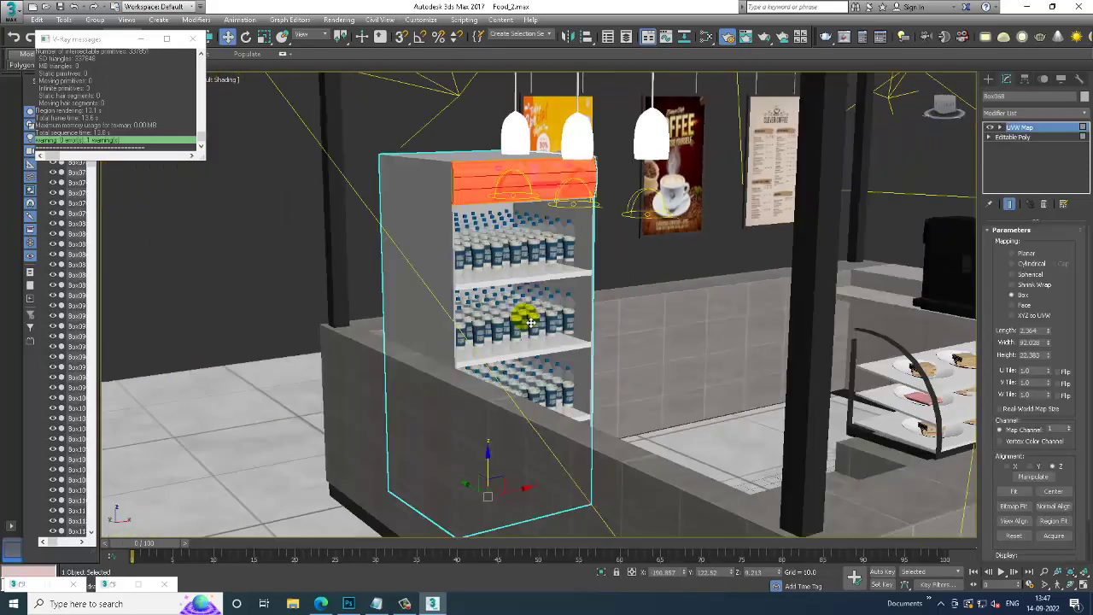
right_click(510, 178)
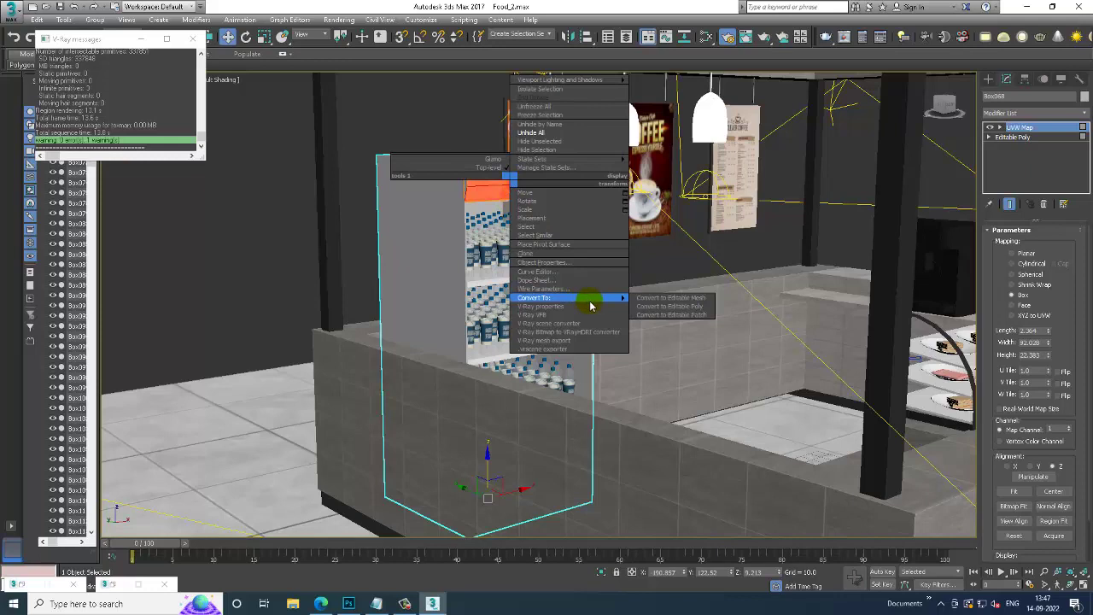
click(688, 306)
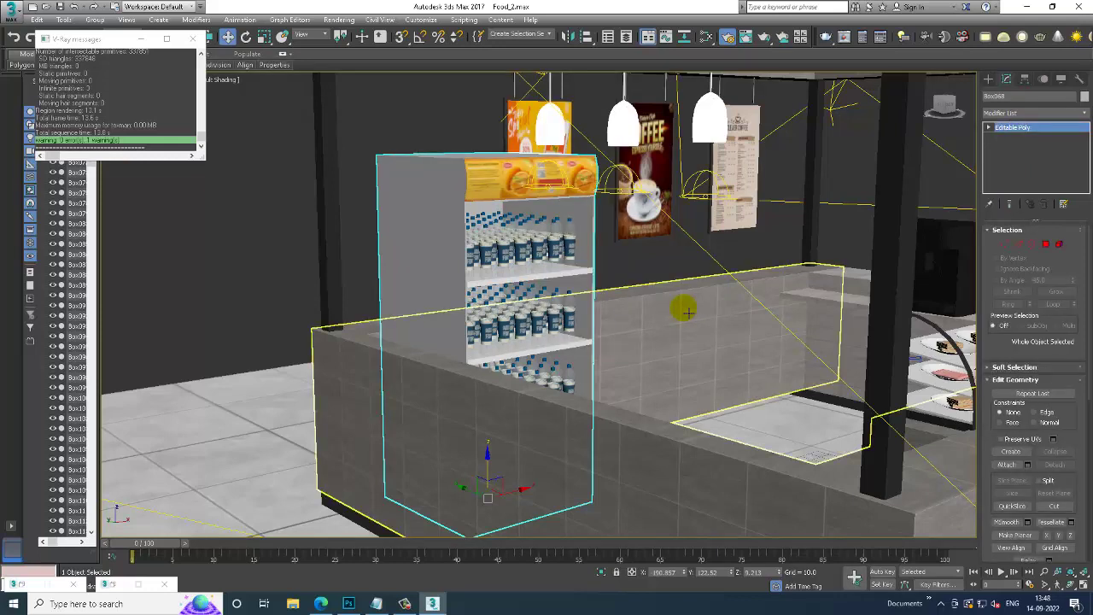
key(z)
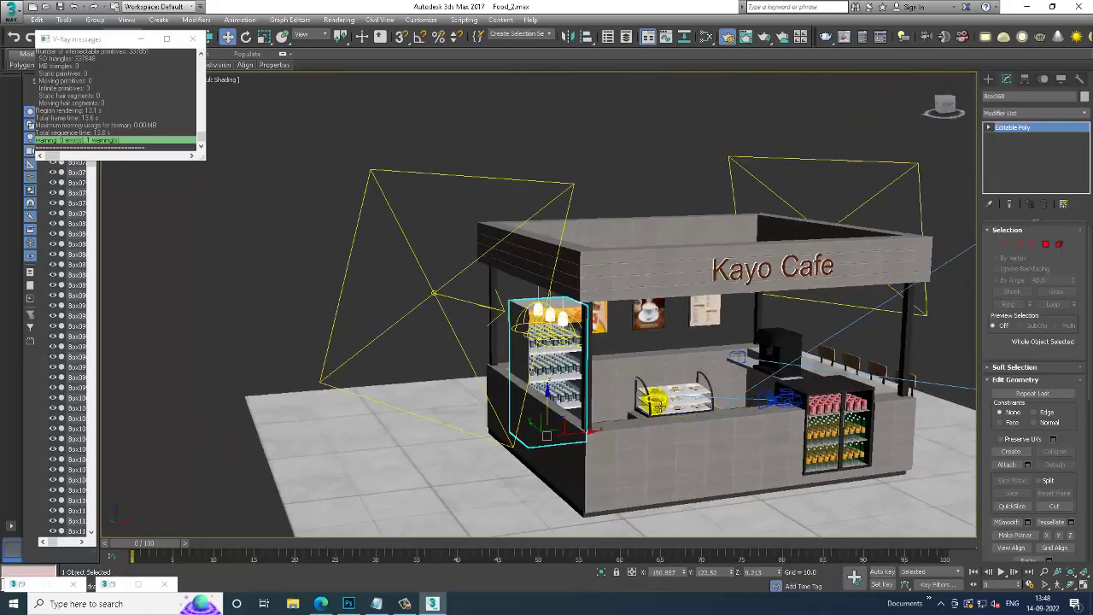
scroll(610, 362, up, 2)
scroll(561, 366, up, 3)
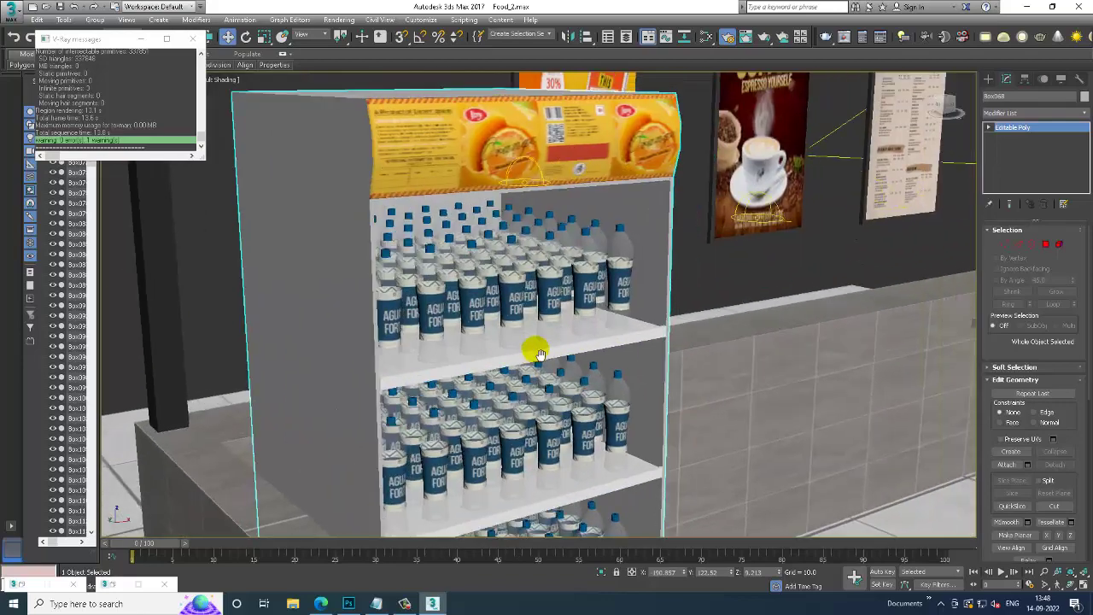
scroll(532, 349, up, 3)
scroll(513, 349, up, 2)
middle_drag(531, 355, 558, 363)
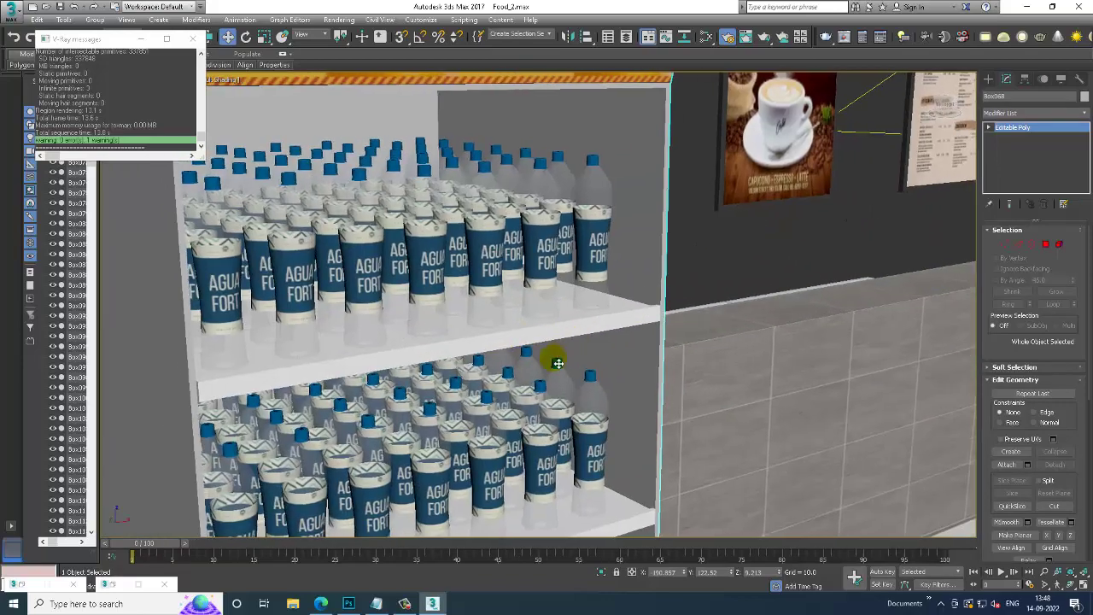
click(357, 21)
Step: Render the close-up of the water-bottle shelves in V-Ray and watch the frame buffer
click(358, 32)
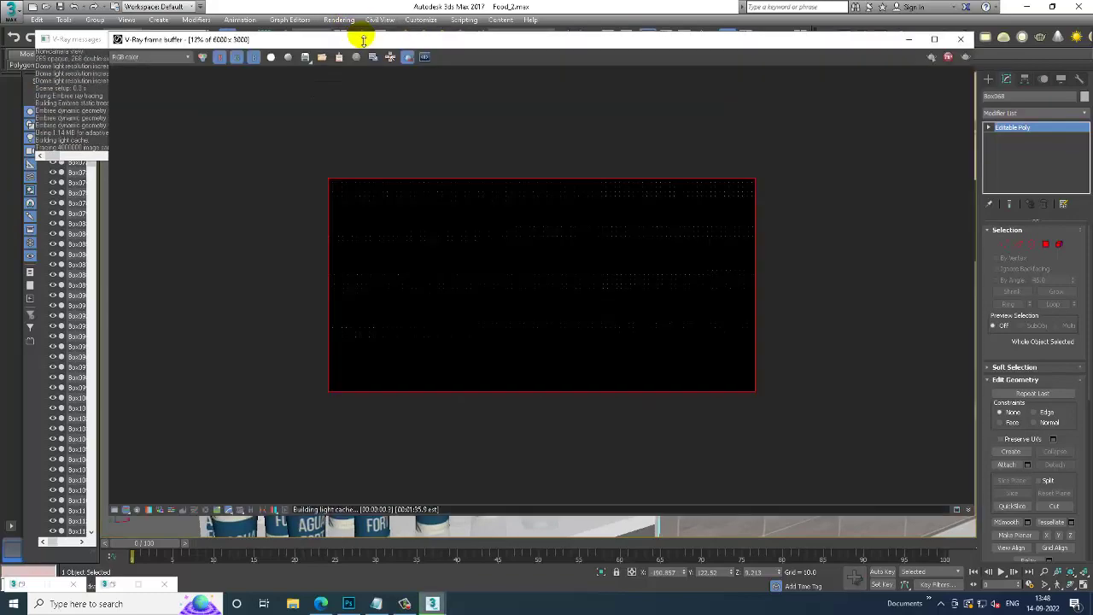
scroll(553, 273, up, 3)
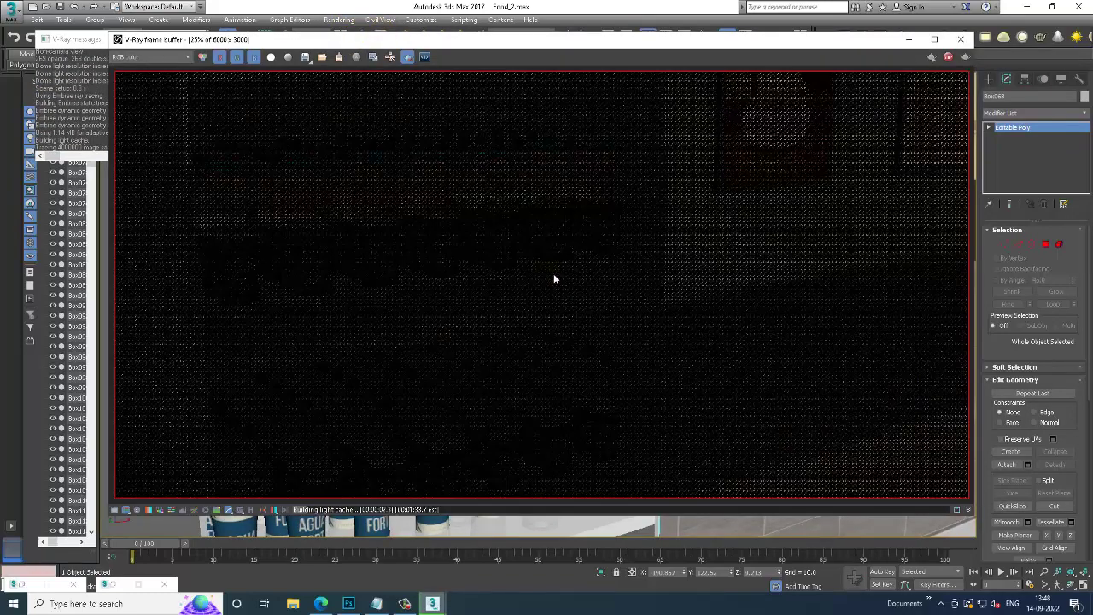
scroll(562, 316, down, 1)
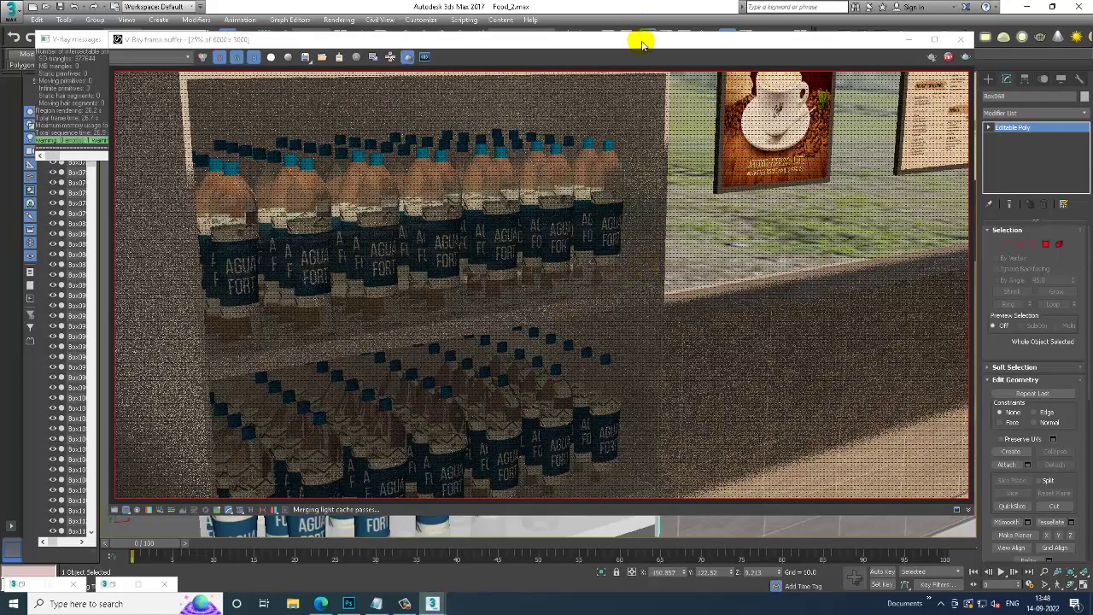
Step: Close the previous render, view the kiosk through the close-up camera, and render it in V-Ray
click(960, 39)
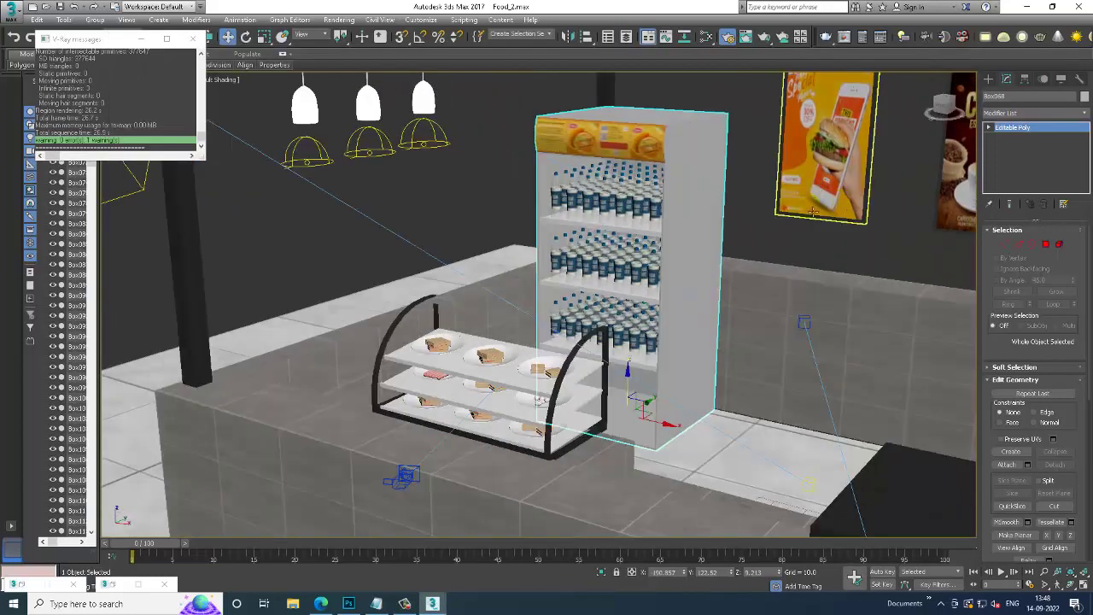
scroll(891, 180, down, 5)
alt+middle_drag(891, 181, 636, 245)
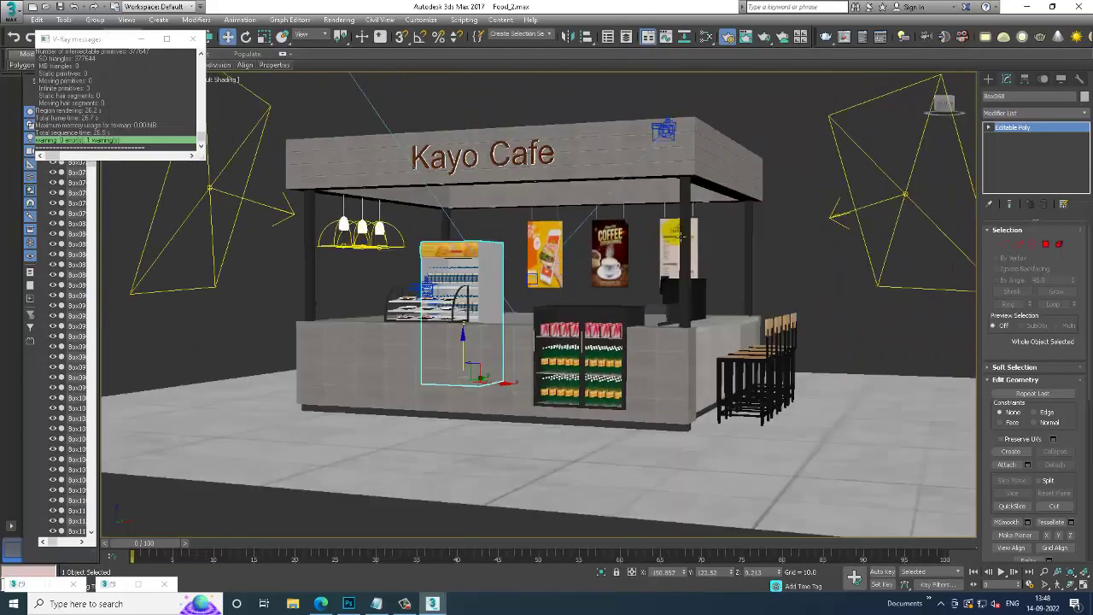
scroll(636, 246, down, 3)
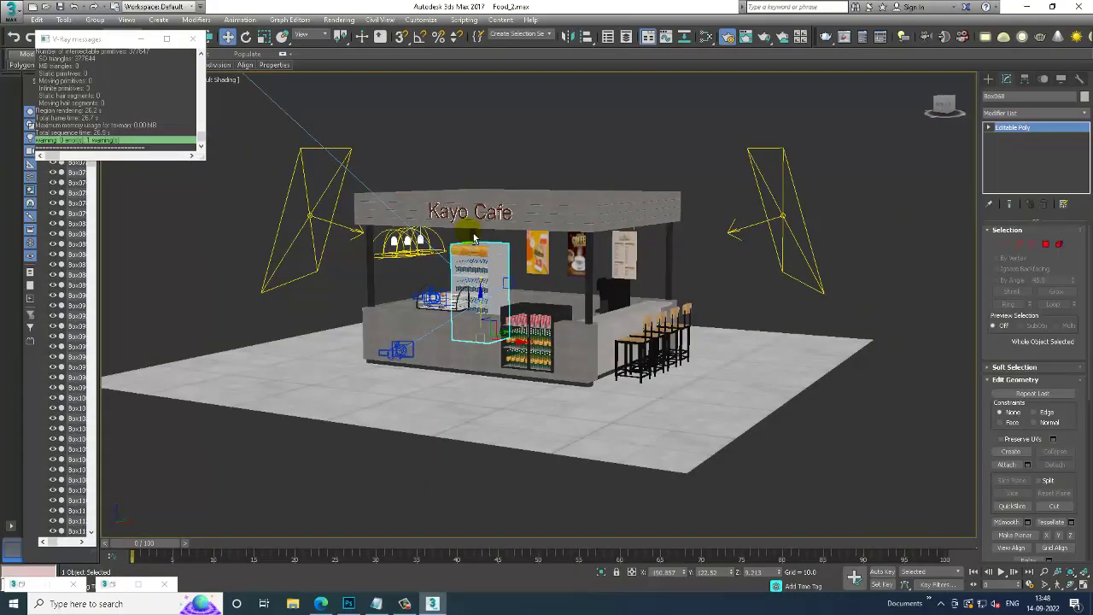
key(c)
double_click(519, 226)
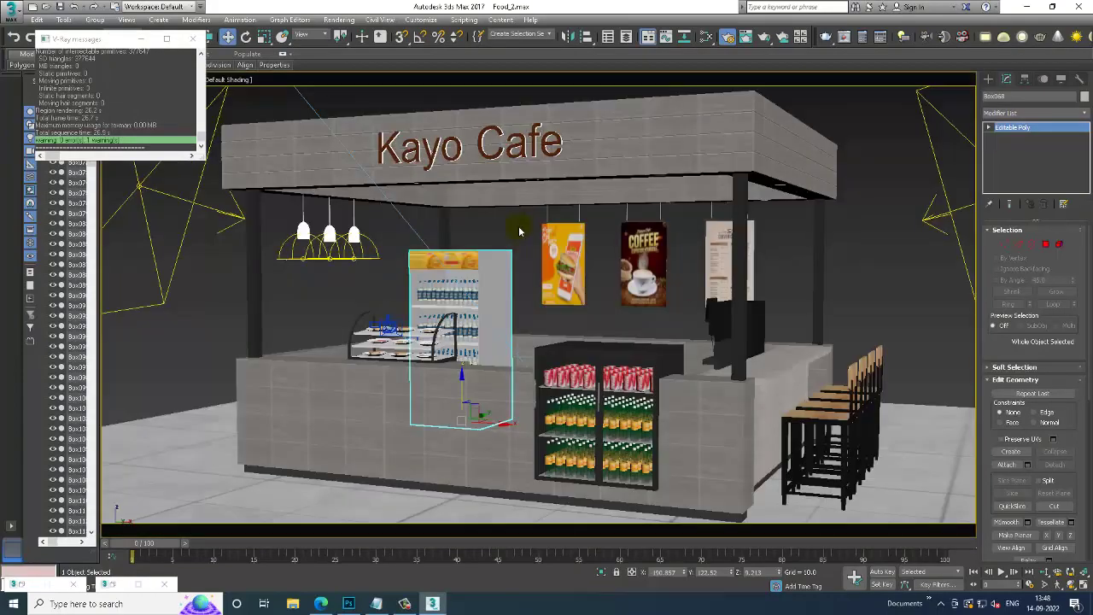
key(shift+q)
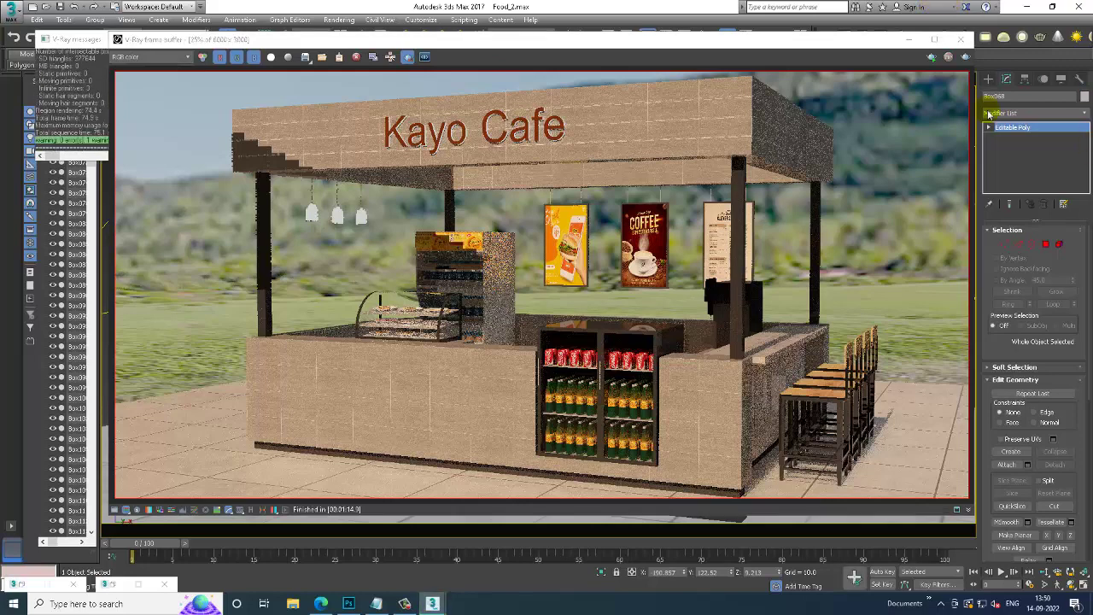
Step: Close the render and pick the BoxGizmo from the Atmospheric Apparatus helpers
click(961, 39)
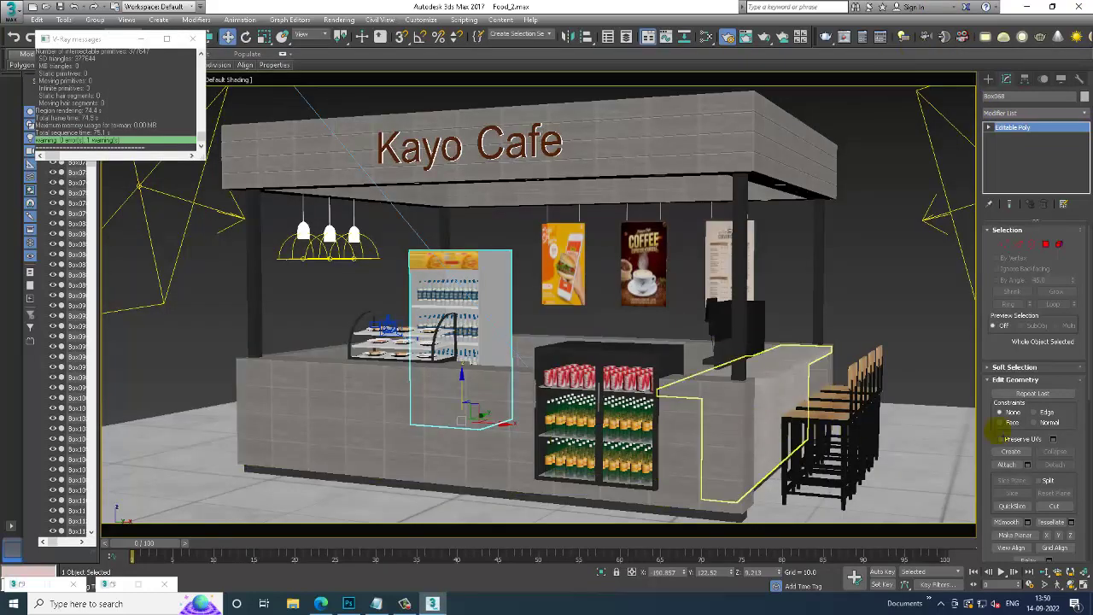
click(988, 79)
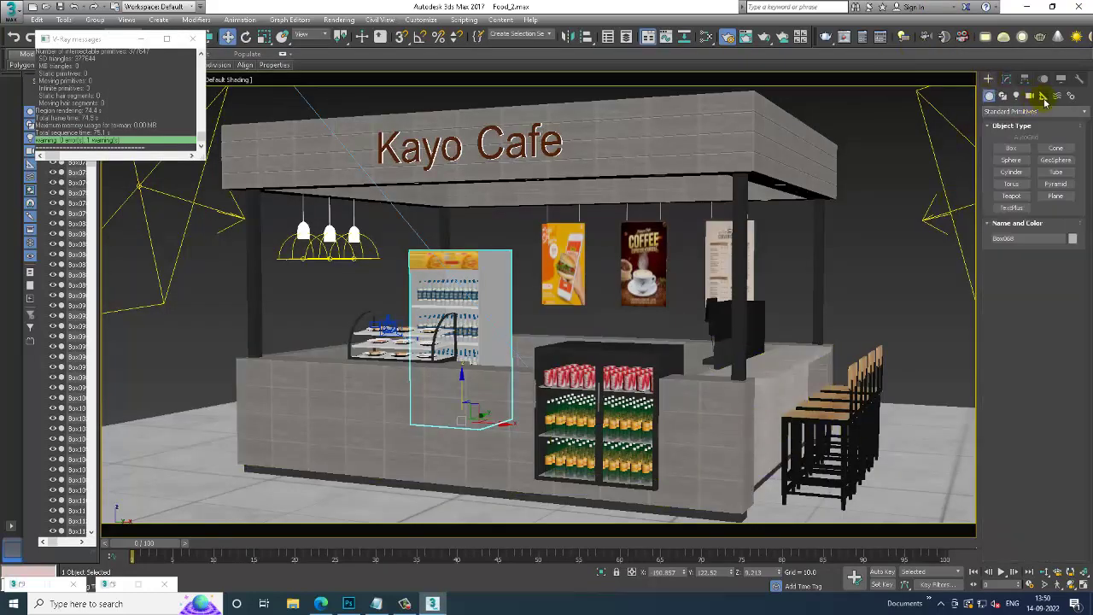
click(1043, 96)
click(1033, 111)
click(1049, 128)
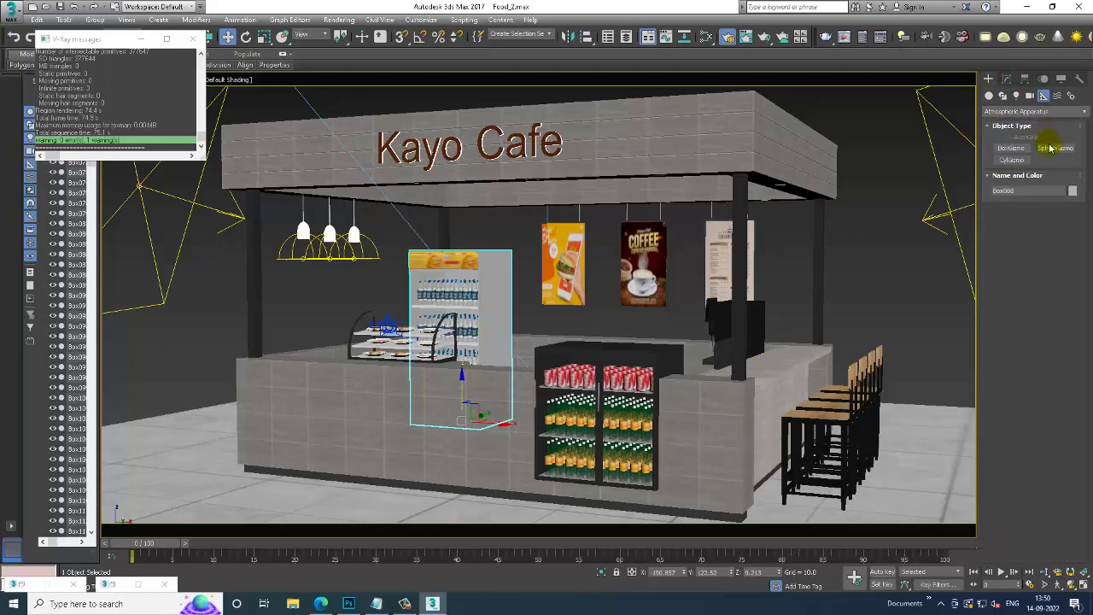
click(1001, 152)
Step: Draw the box gizmo over the kiosk footprint in the Top view
key(alt+w)
click(378, 212)
key(alt+w)
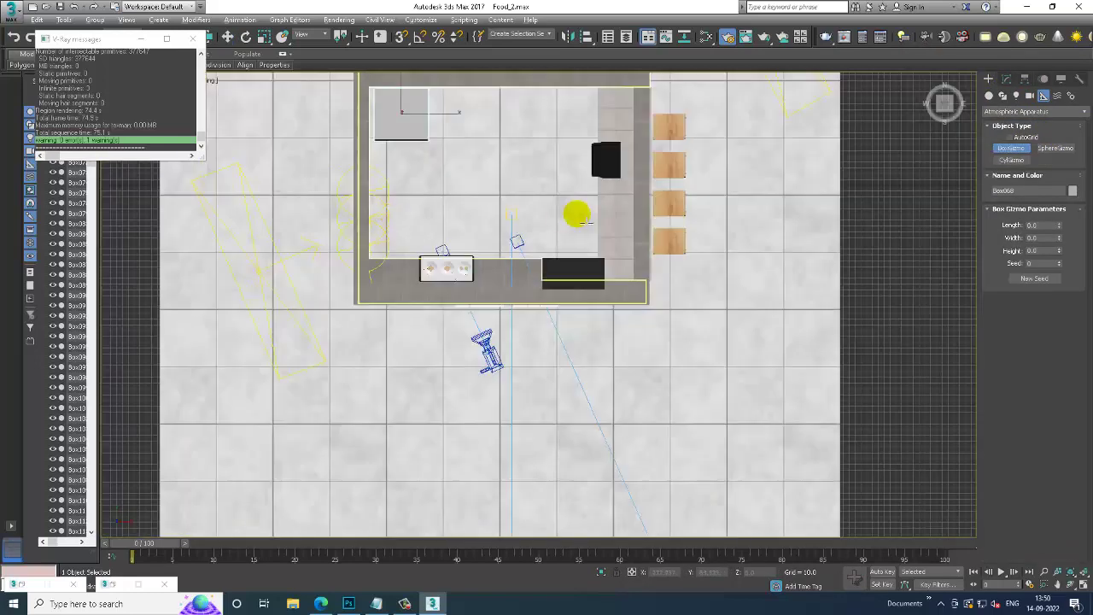
drag(426, 212, 483, 270)
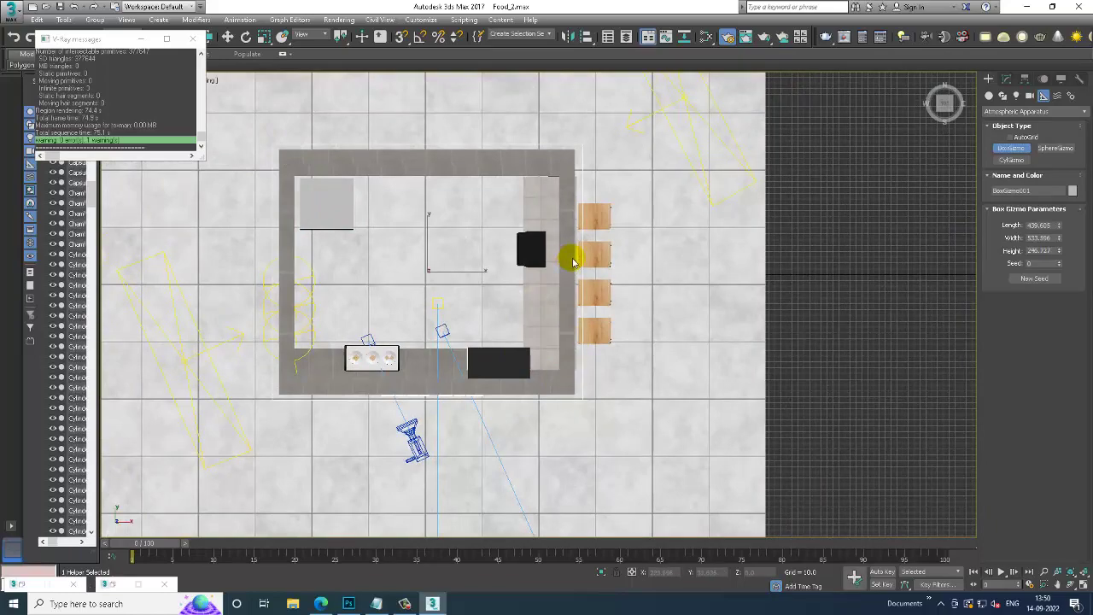
key(w)
key(alt+w)
Step: Scale the box gizmo taller and wider in Perspective so it encloses the whole kiosk
right_click(429, 380)
key(alt+w)
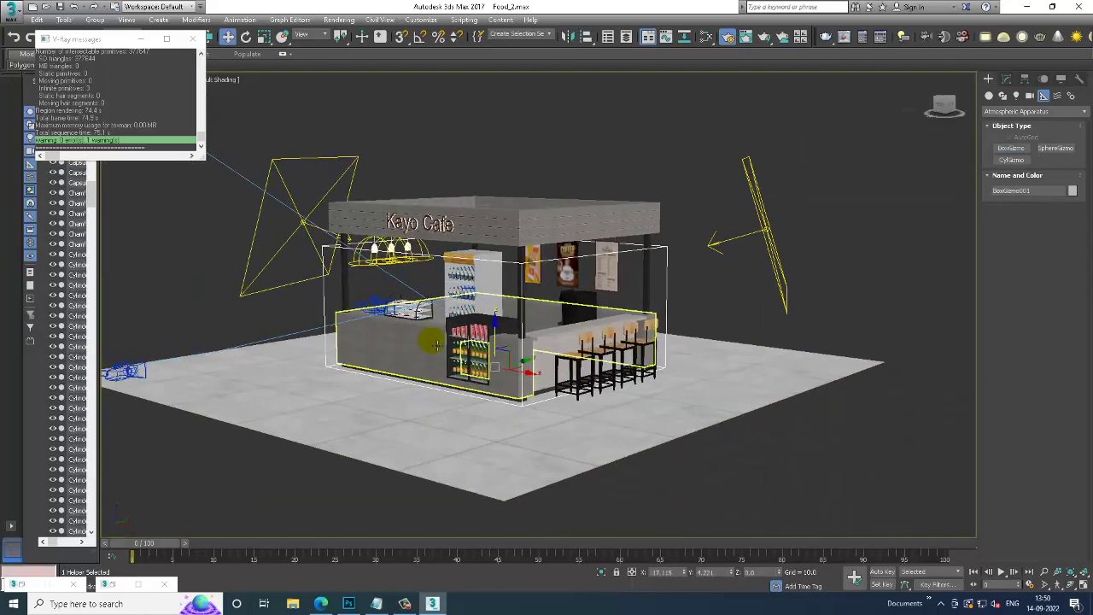
key(r)
drag(492, 317, 515, 303)
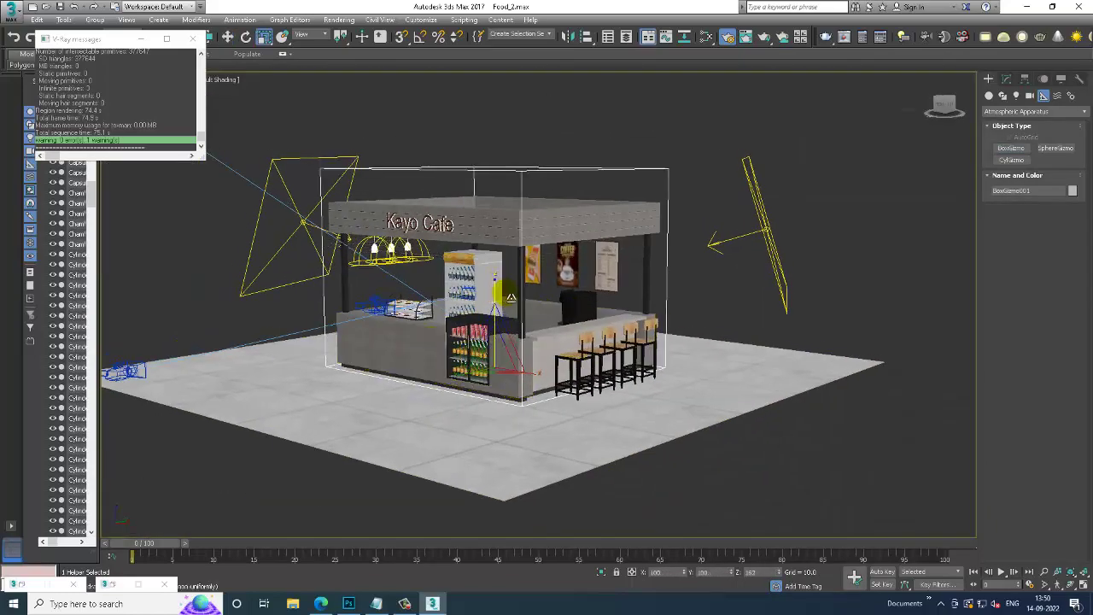
alt+middle_drag(514, 303, 517, 340)
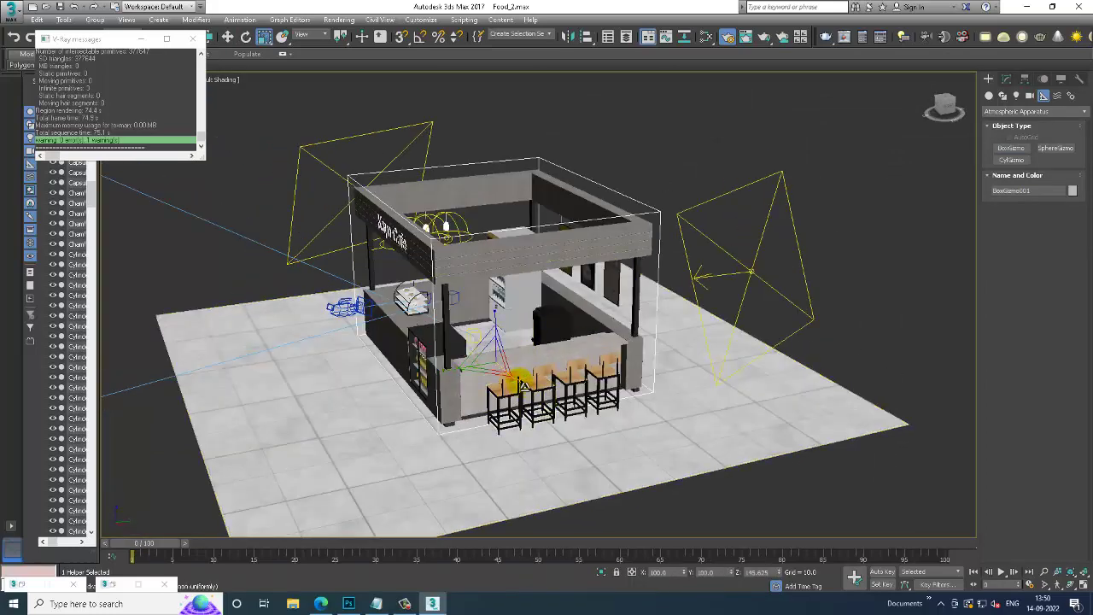
drag(525, 389, 535, 386)
mouse_move(531, 386)
alt+middle_down()
mouse_move(461, 375)
mouse_move(616, 474)
mouse_move(547, 402)
alt+middle_up()
Step: Check the V-Ray sun's settings, then select BoxGizmo001 to show its Atmospheres & Effects rollout
click(632, 304)
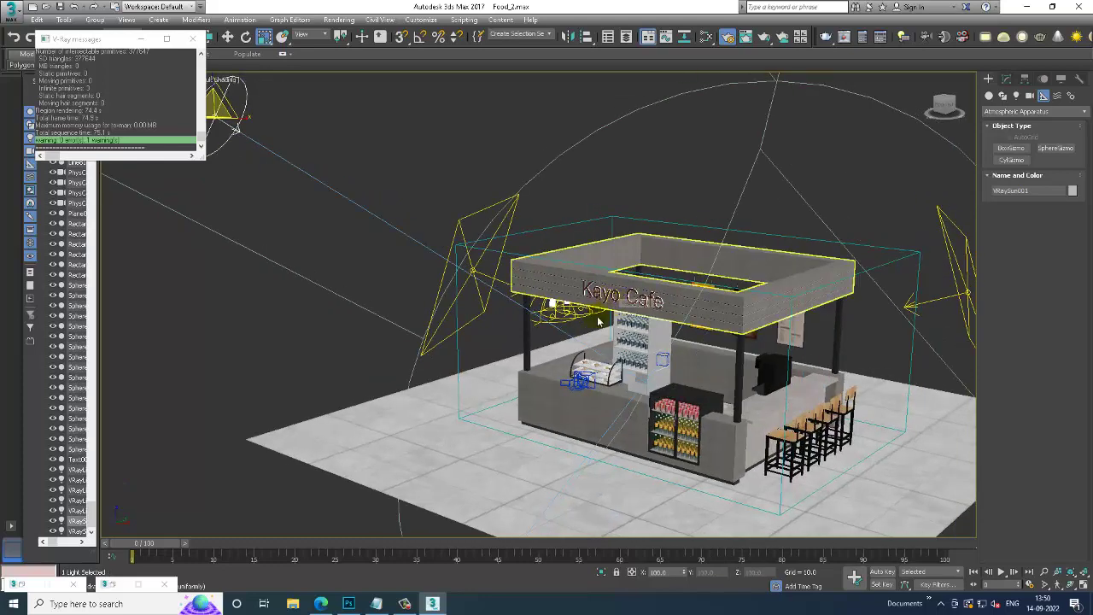
alt+middle_drag(632, 304, 503, 267)
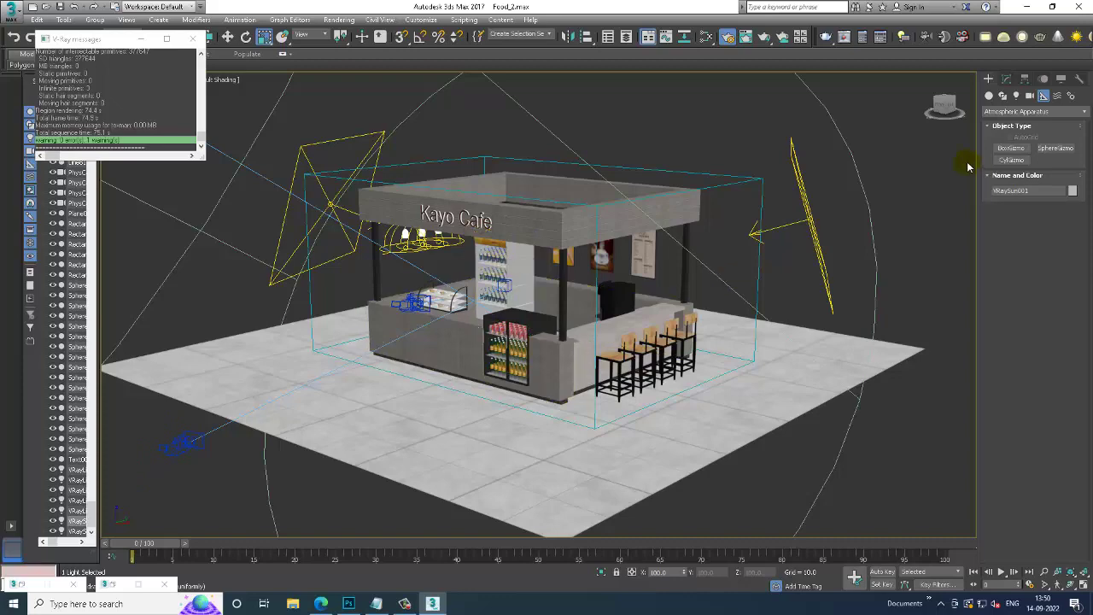
mouse_move(640, 253)
alt+middle_down()
mouse_move(707, 304)
mouse_move(678, 322)
alt+middle_up()
click(1006, 79)
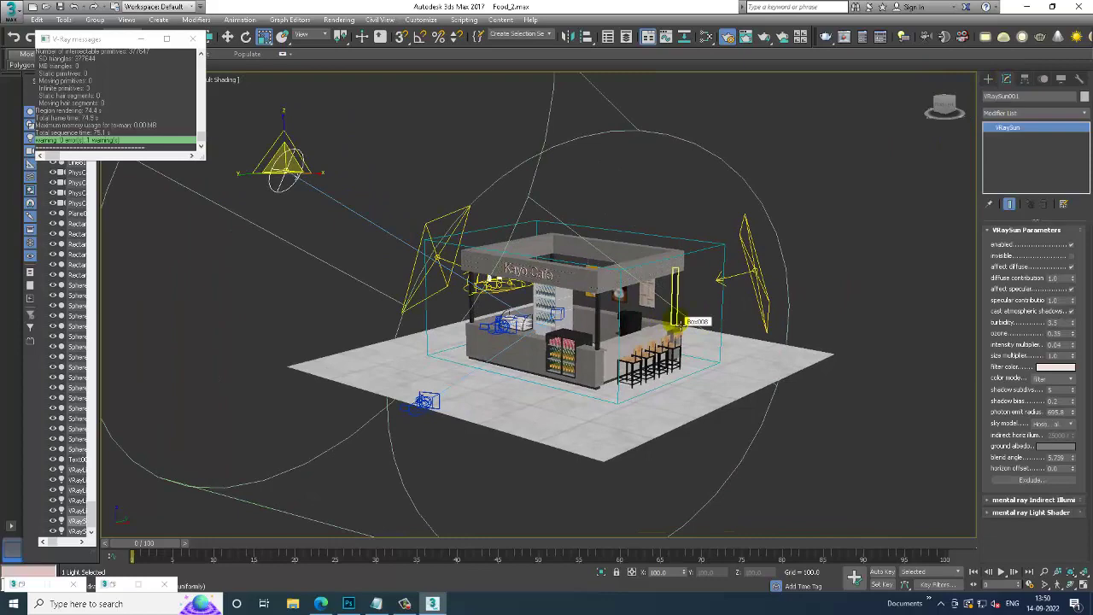
scroll(597, 324, up, 3)
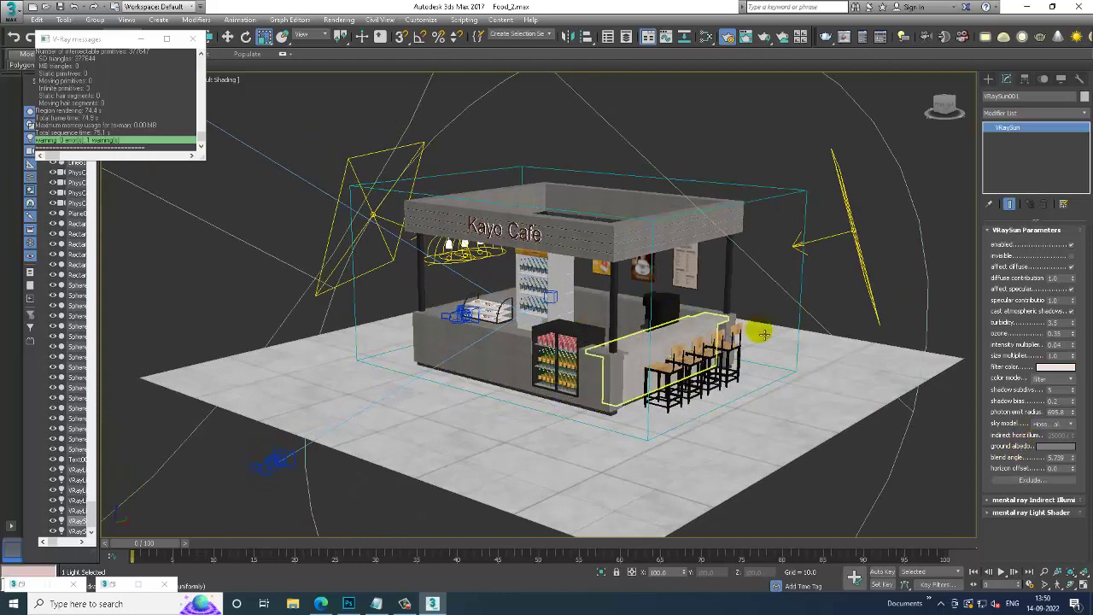
click(796, 196)
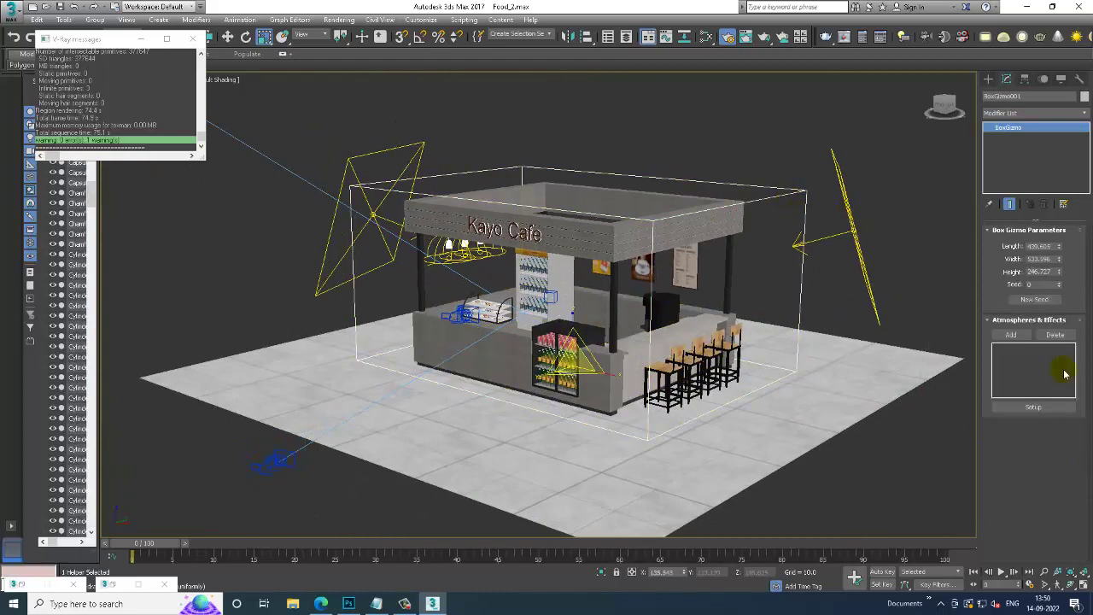
Step: Attach a VRayEnvironmentFog to BoxGizmo001 and set its fog distance to 1140
click(1012, 335)
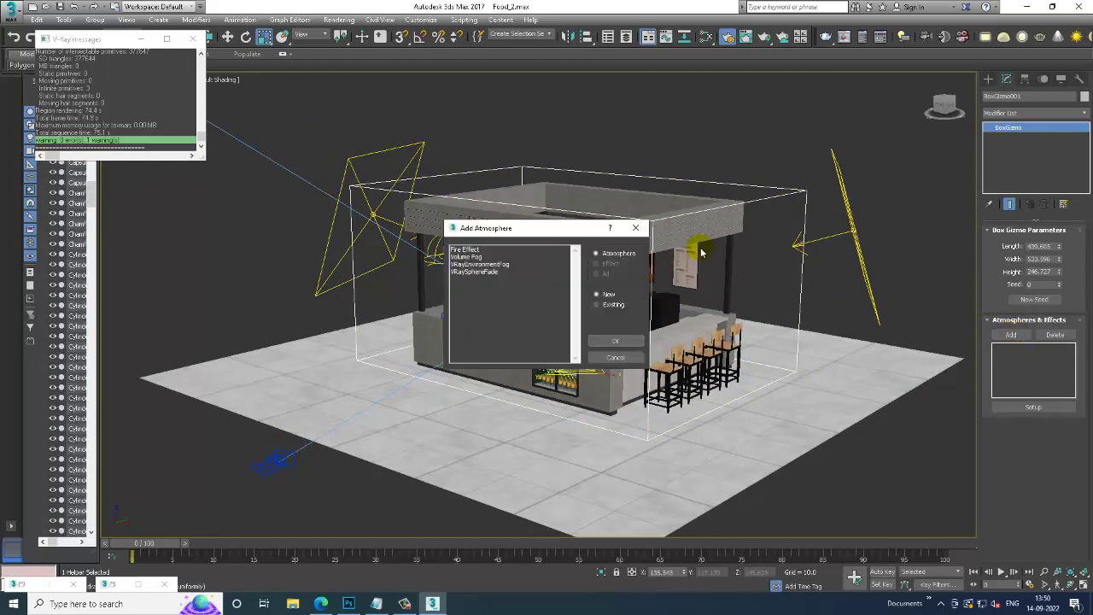
double_click(482, 267)
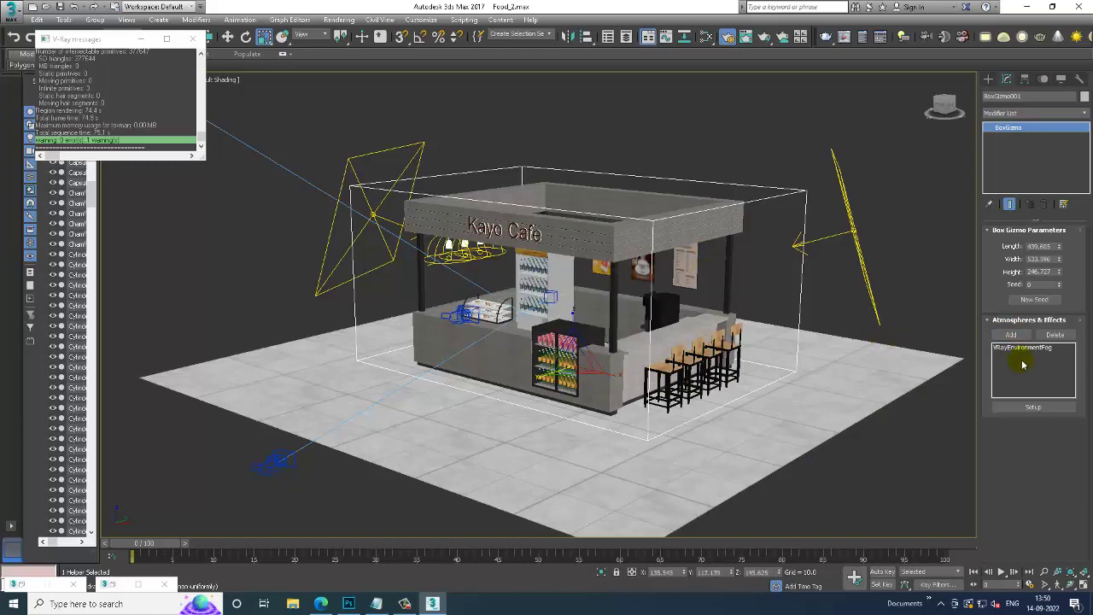
click(1022, 347)
click(1032, 408)
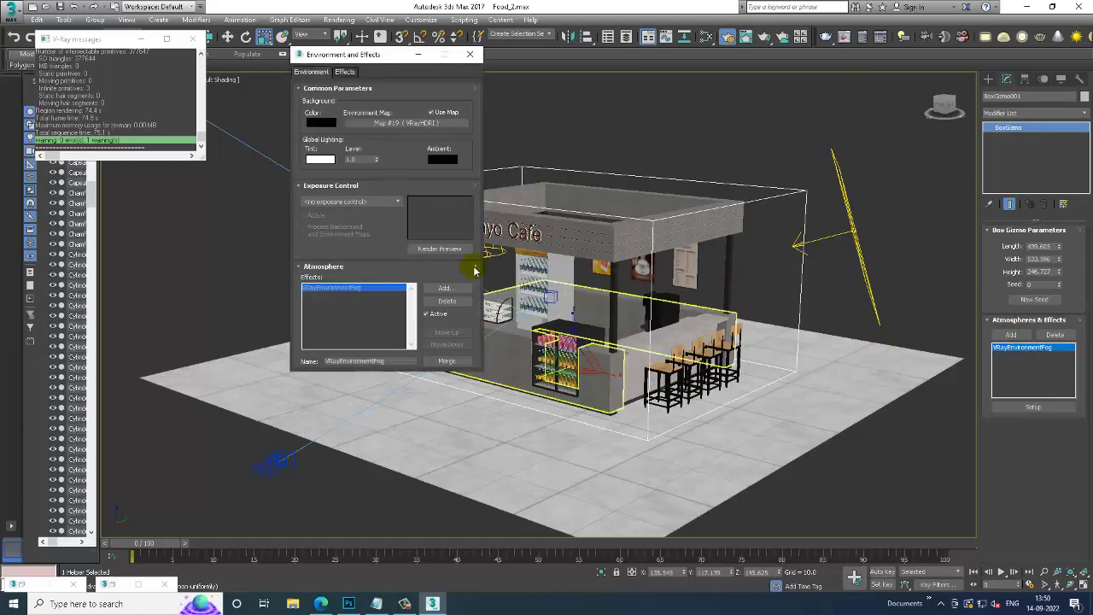
scroll(396, 256, down, 5)
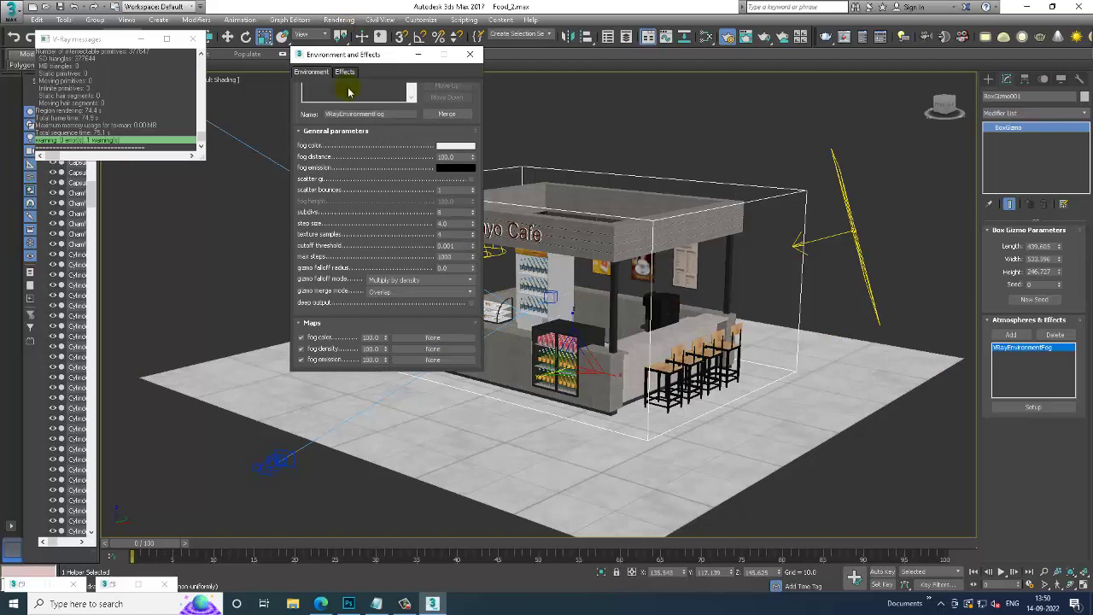
drag(472, 158, 472, 151)
drag(456, 542, 458, 197)
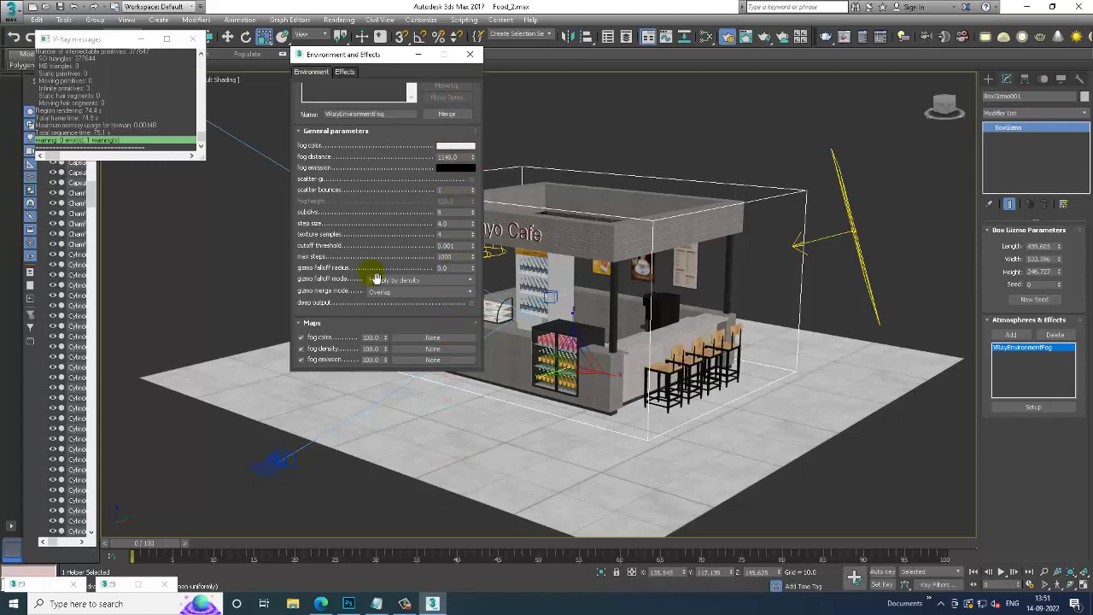
drag(361, 294, 378, 75)
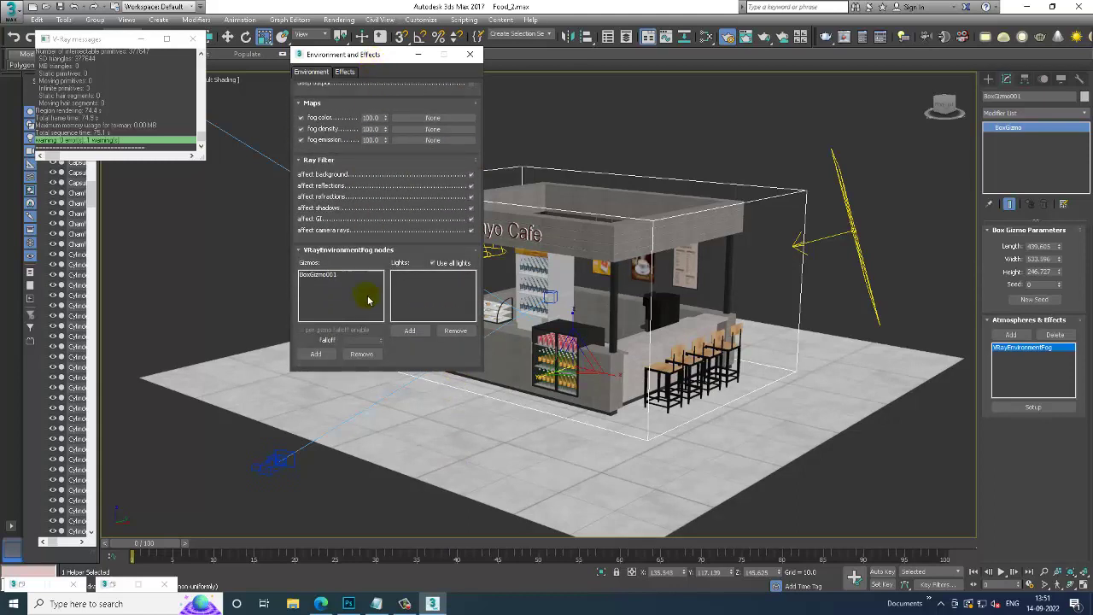
Step: Add the V-Ray sun to the fog's Lights list
click(410, 331)
scroll(250, 213, down, 5)
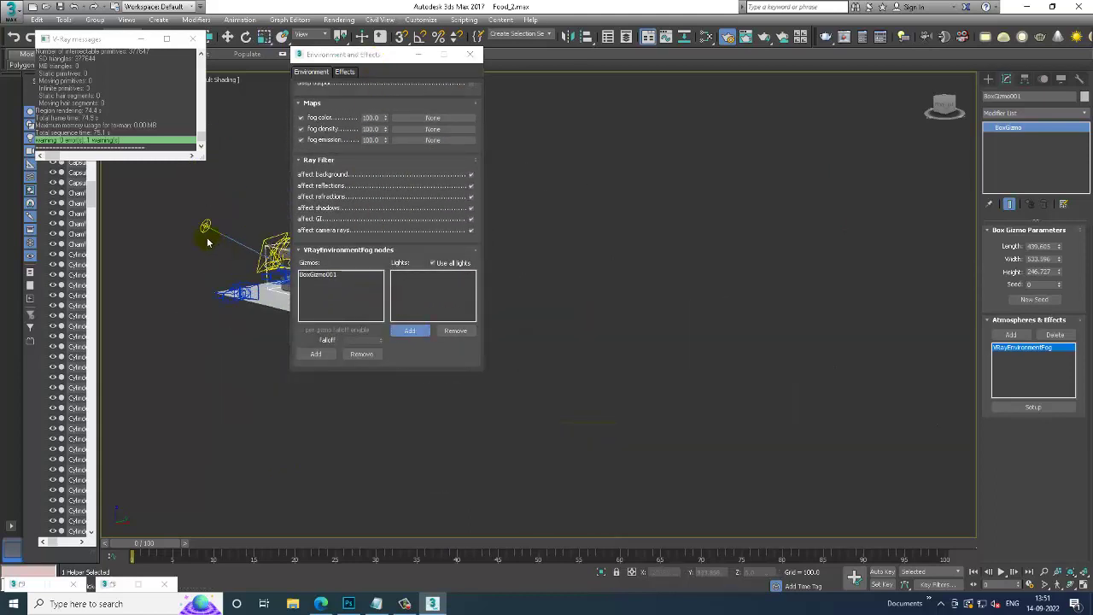
click(206, 226)
drag(366, 175, 379, 411)
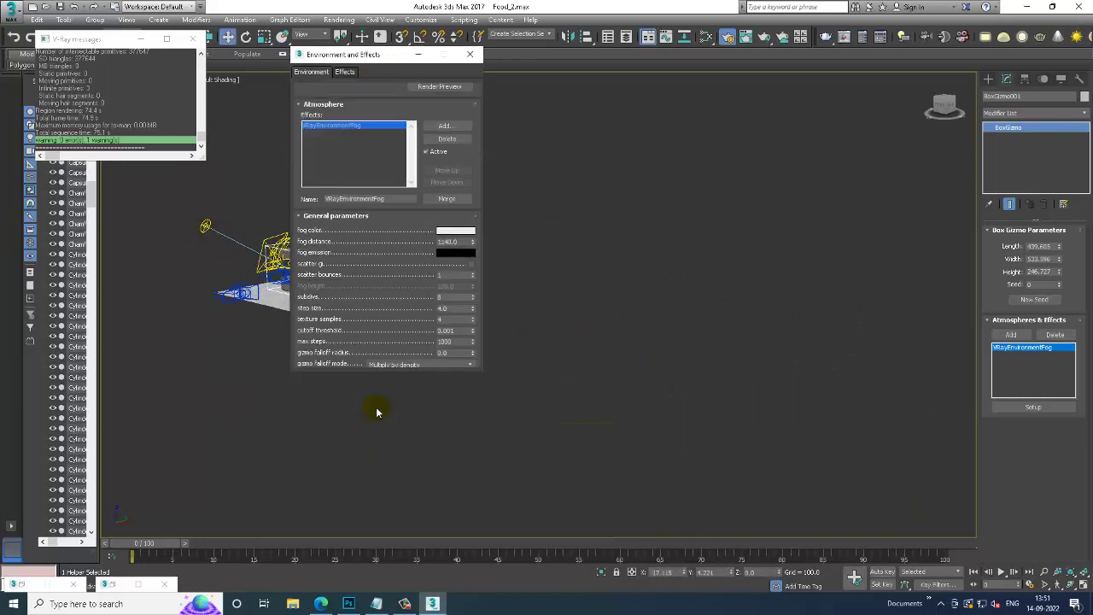
Step: Make the fog colour warmer, set fog subdivs to 32, and close Environment and Effects
click(453, 231)
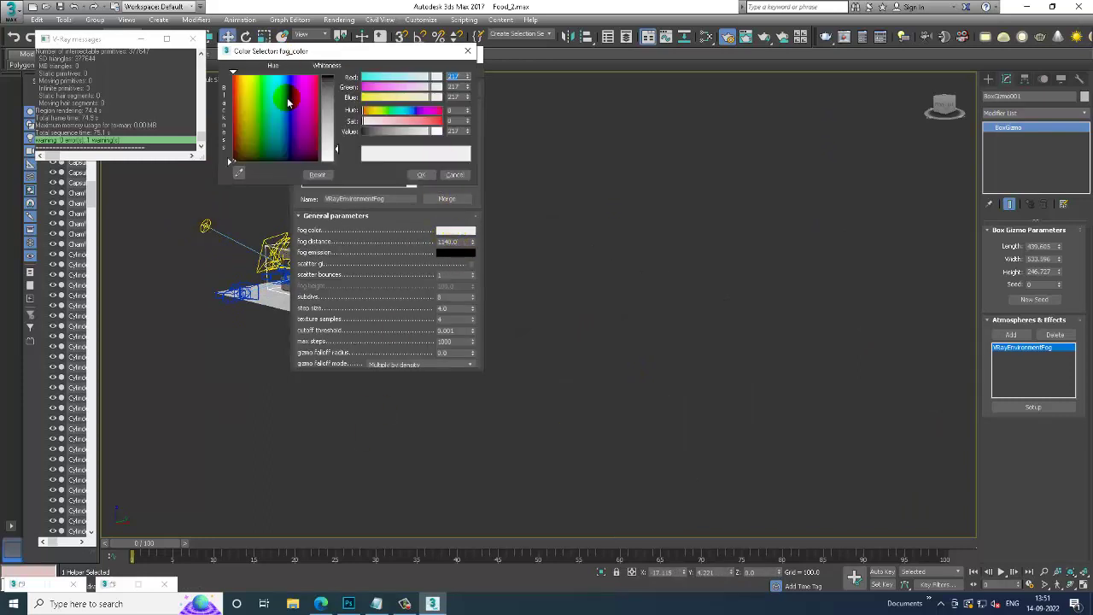
drag(228, 113, 240, 116)
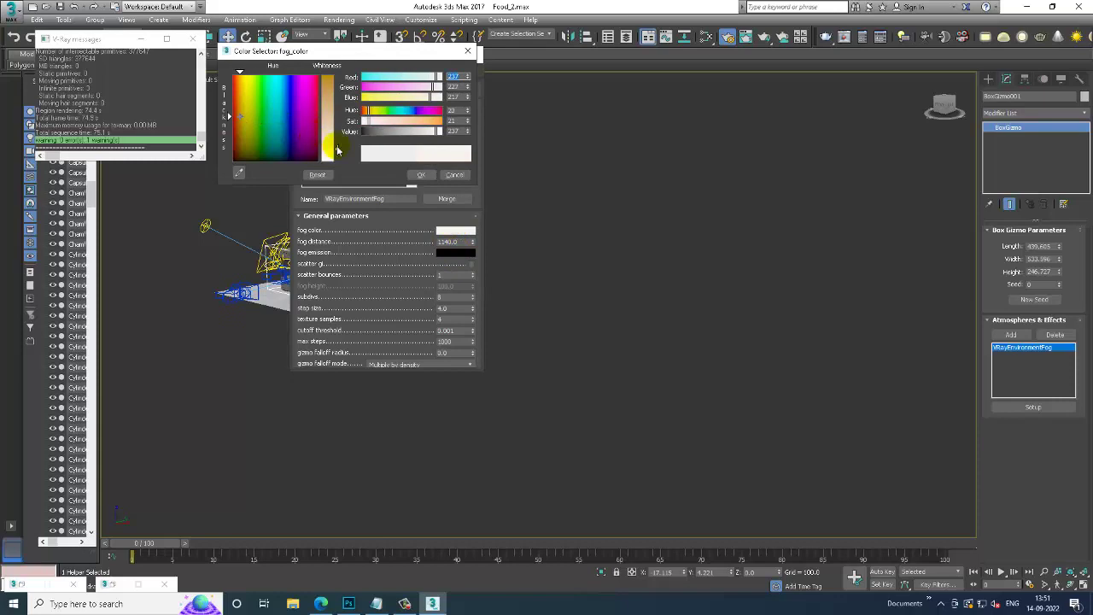
drag(336, 149, 338, 139)
click(420, 174)
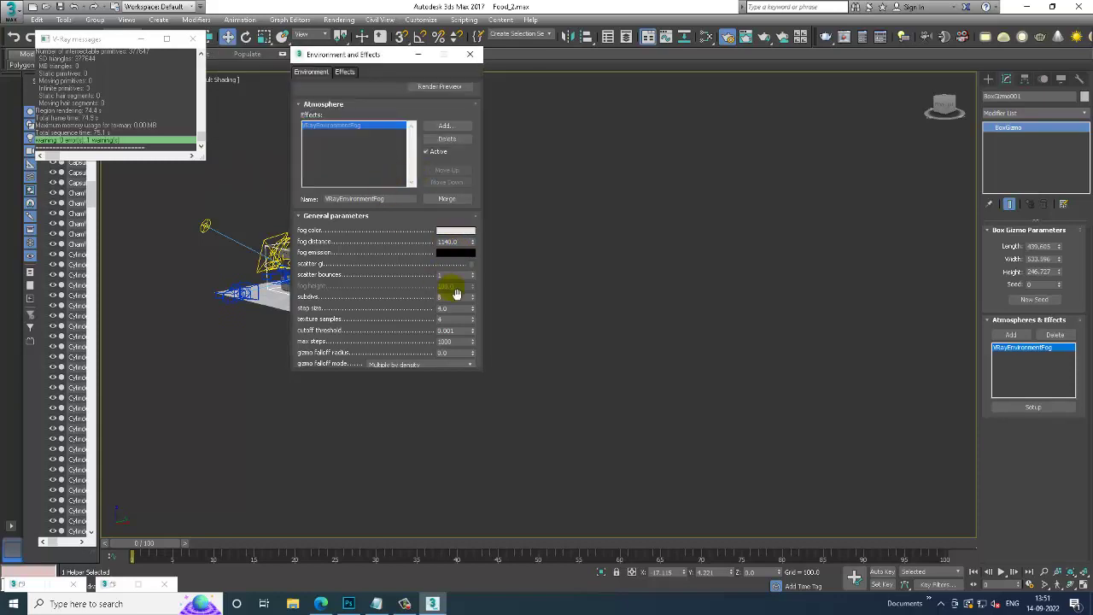
text(32)
mouse_move(361, 334)
mouse_down()
mouse_move(387, 112)
mouse_move(381, 14)
mouse_move(392, 221)
mouse_move(409, 276)
mouse_up()
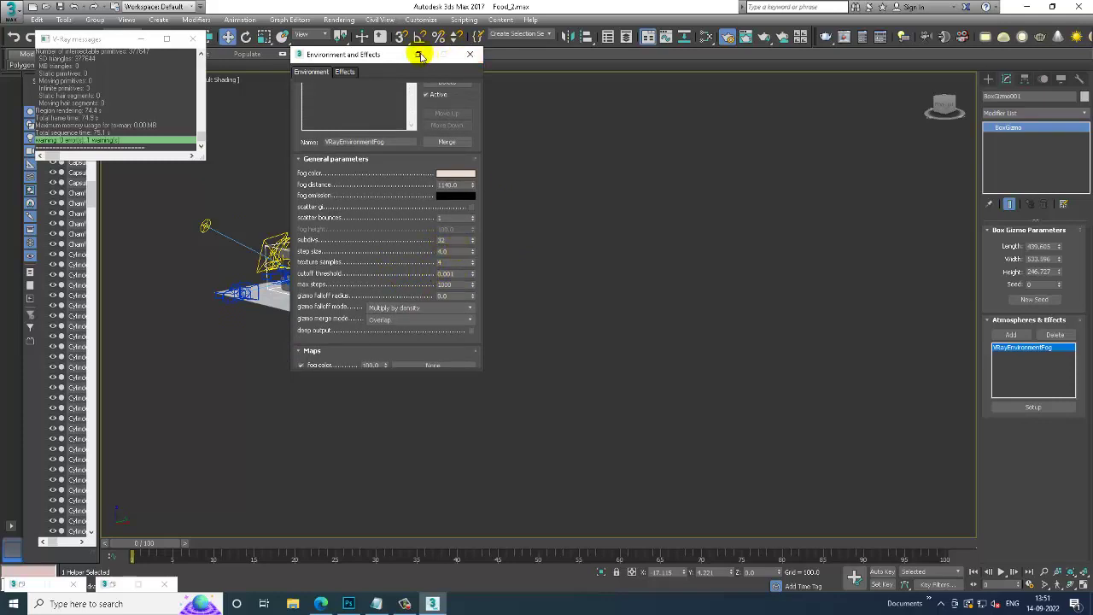
click(469, 53)
Step: View the stall through PhysCamera002 with high-quality viewport shading
click(419, 253)
key(c)
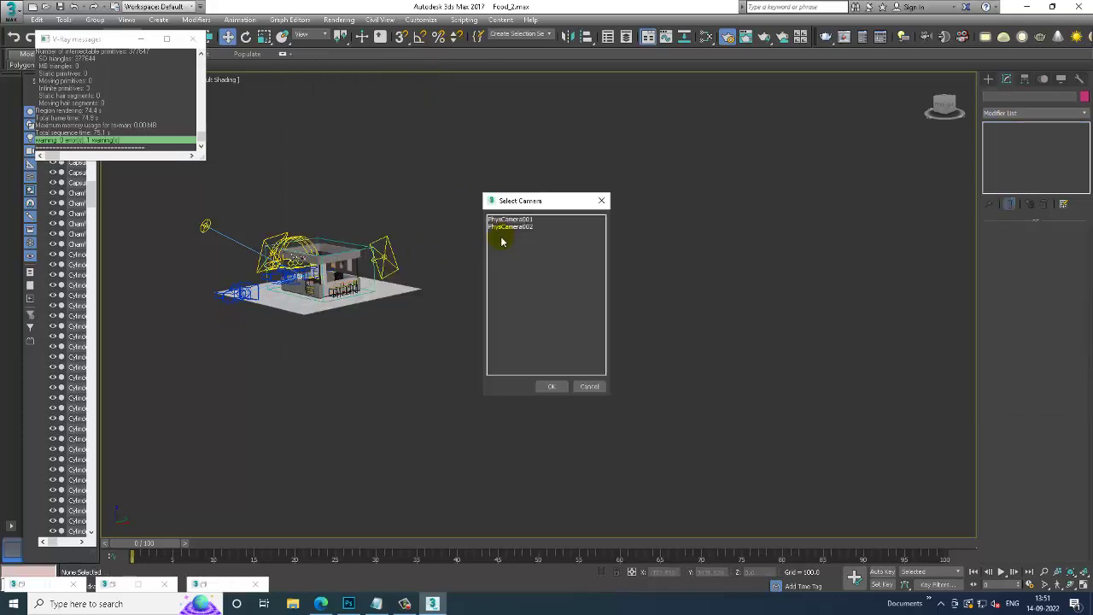
double_click(503, 226)
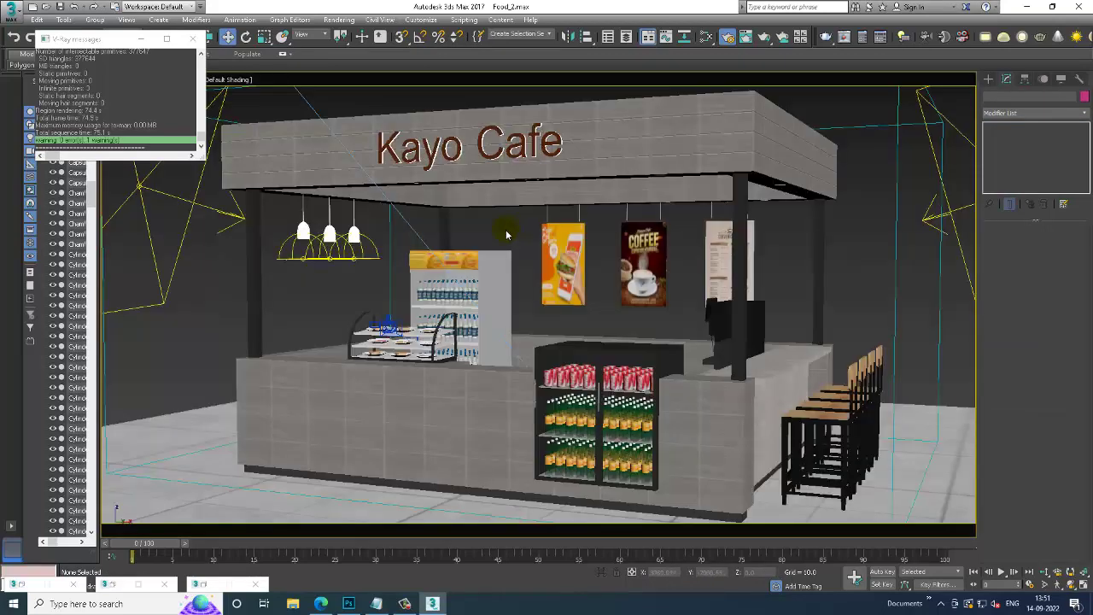
click(143, 39)
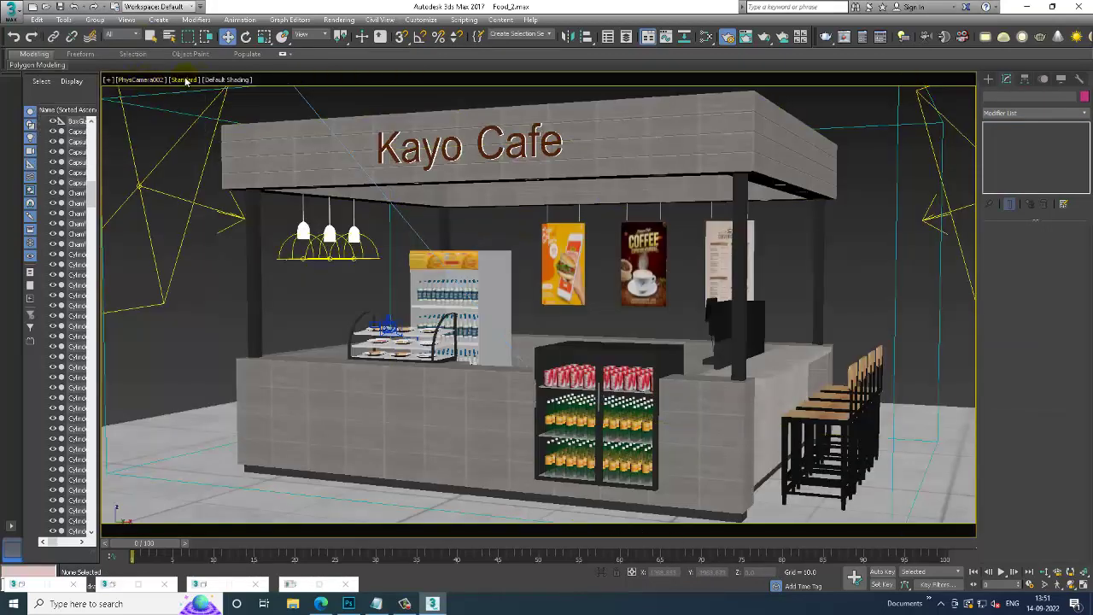
click(186, 80)
click(203, 97)
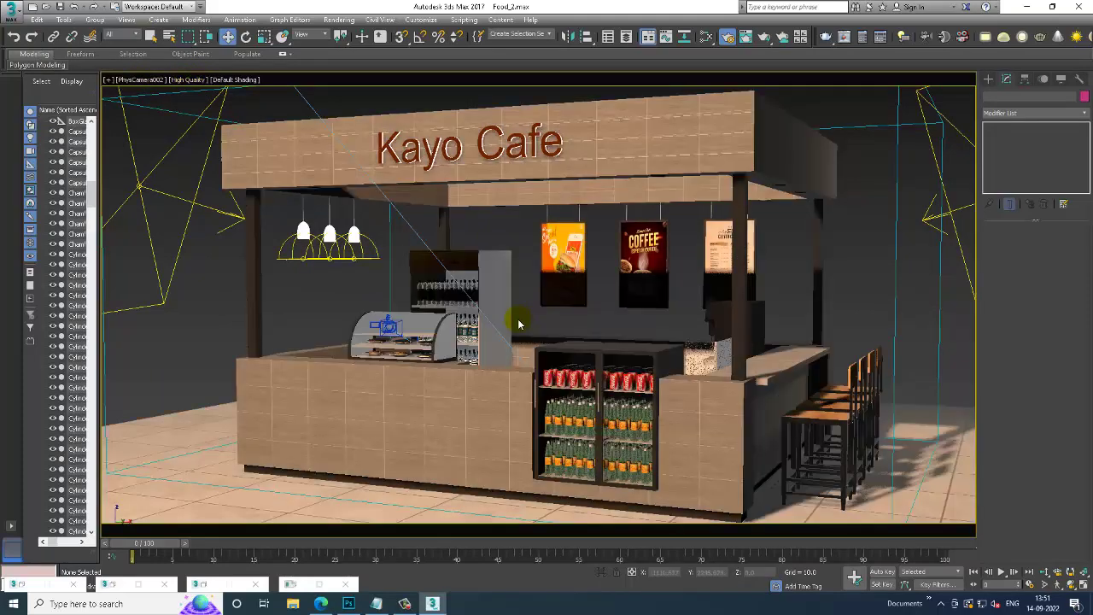
Step: Run a V-Ray fog test render of the camera view and close the finished render
click(339, 19)
click(346, 38)
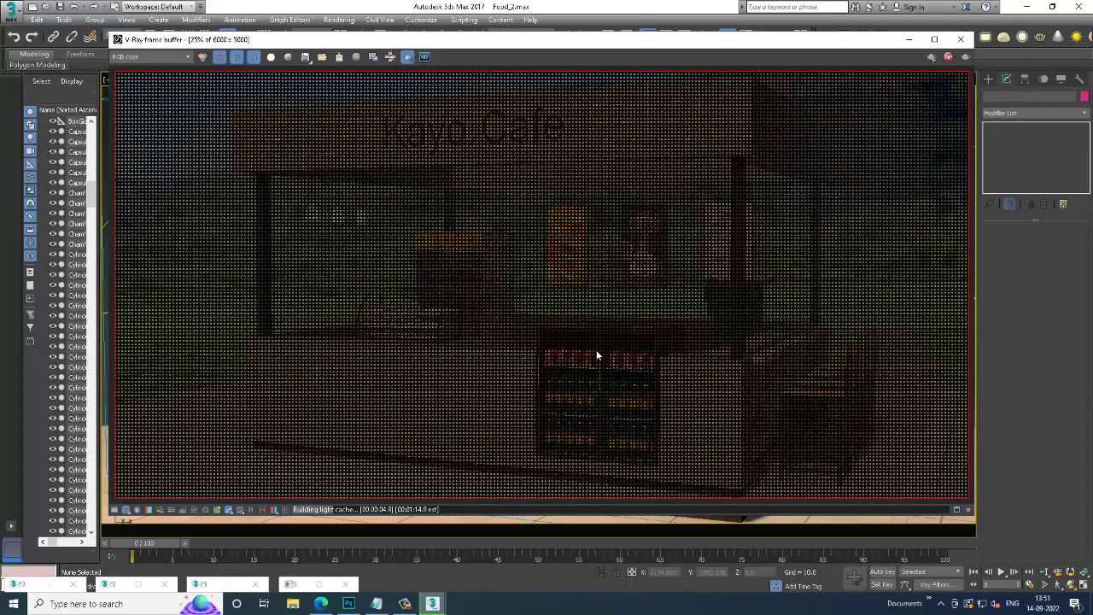
scroll(597, 355, down, 1)
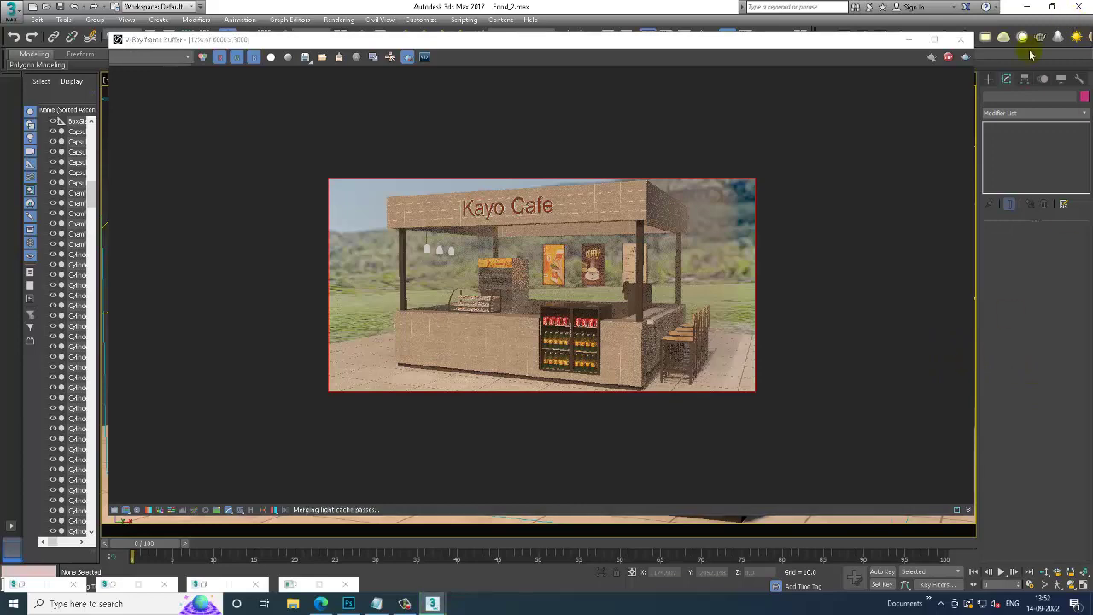
click(960, 40)
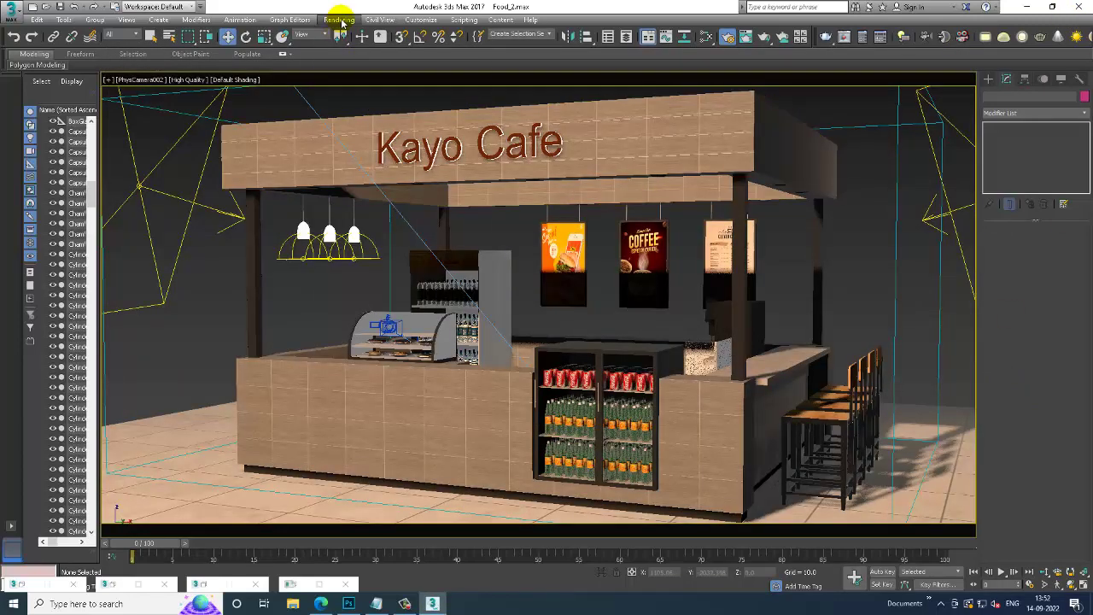
click(339, 20)
Step: In Environment and Effects, scrub the VRayEnvironmentFog distance down to 741
click(339, 19)
click(339, 20)
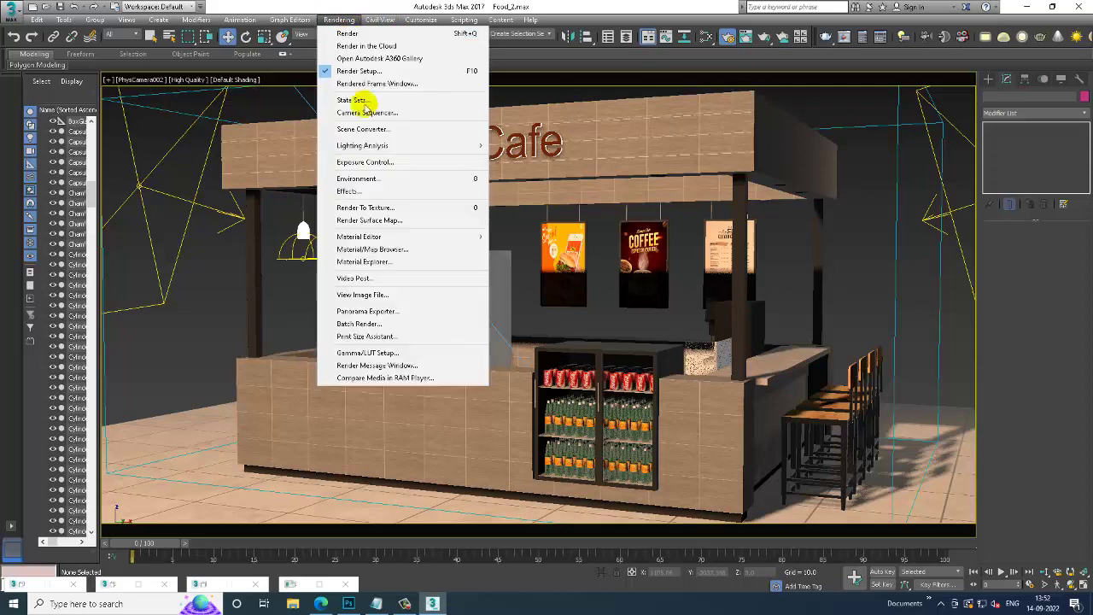
click(363, 178)
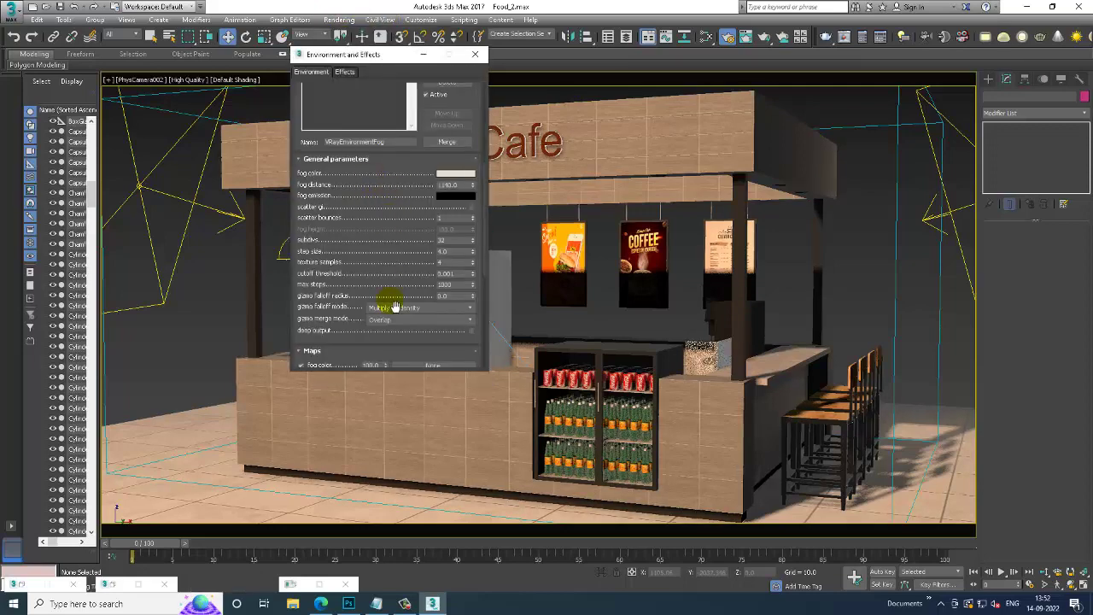
drag(391, 308, 393, 28)
drag(415, 159, 415, 310)
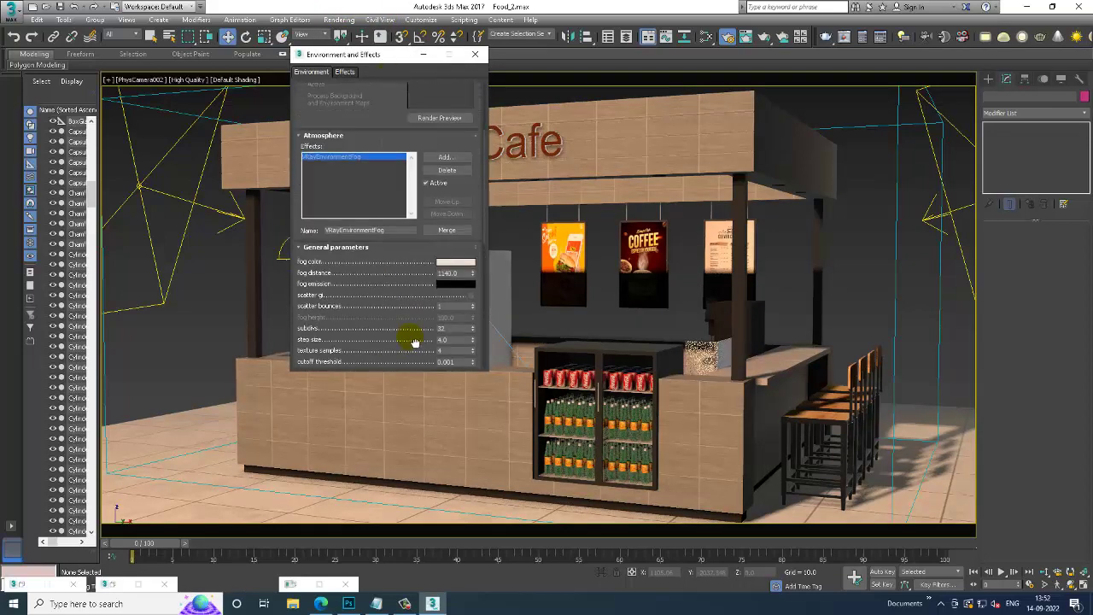
drag(468, 257, 482, 273)
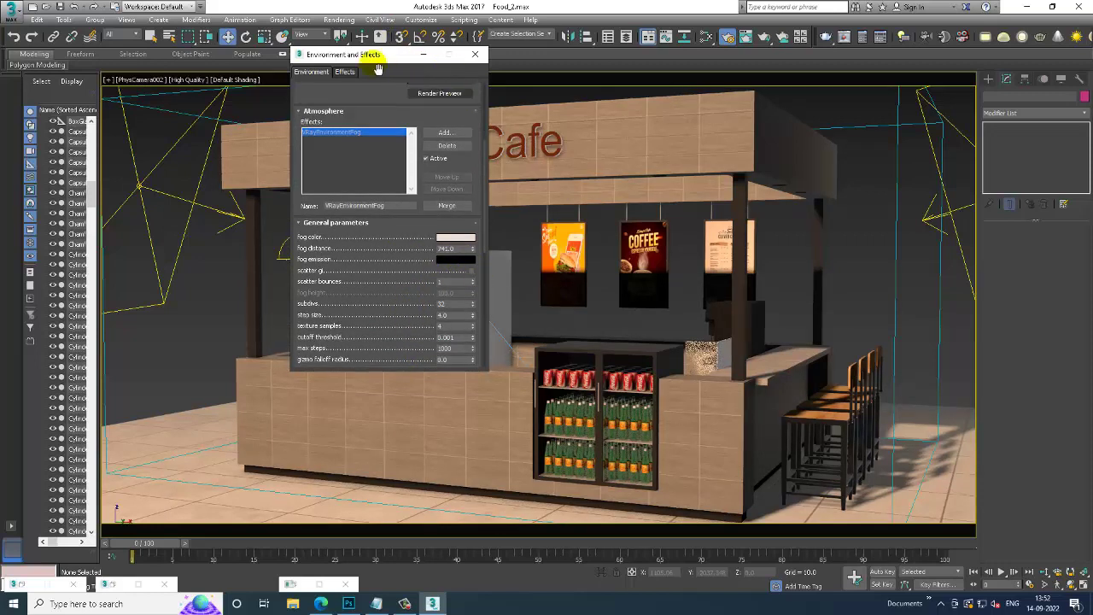
Step: Re-render the camera view with the new fog and bring the Notepad tutorial notes forward
click(339, 19)
click(355, 36)
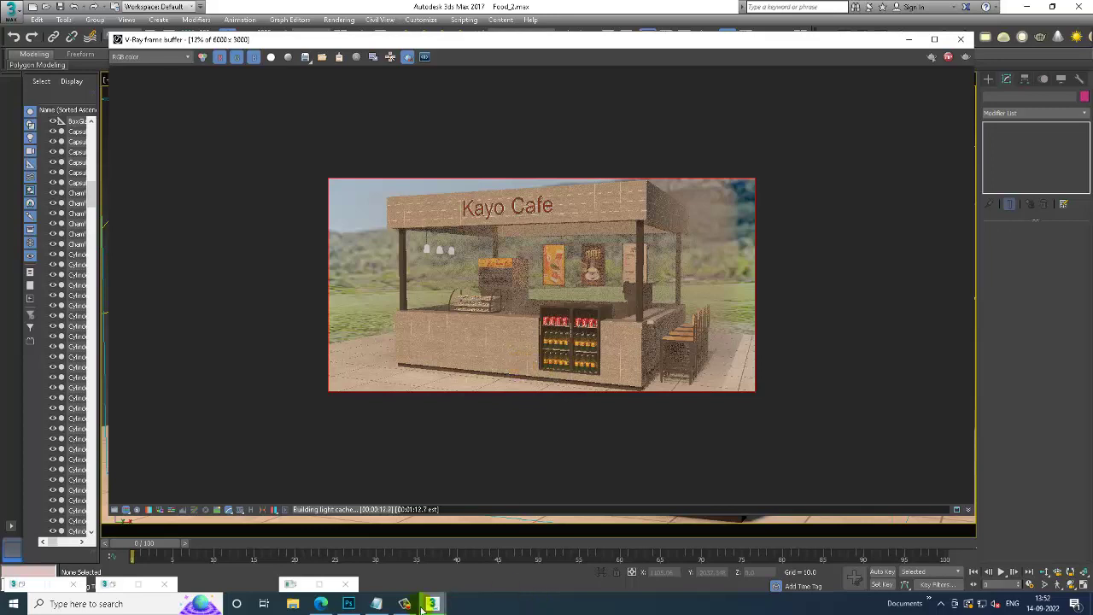
click(376, 603)
click(197, 142)
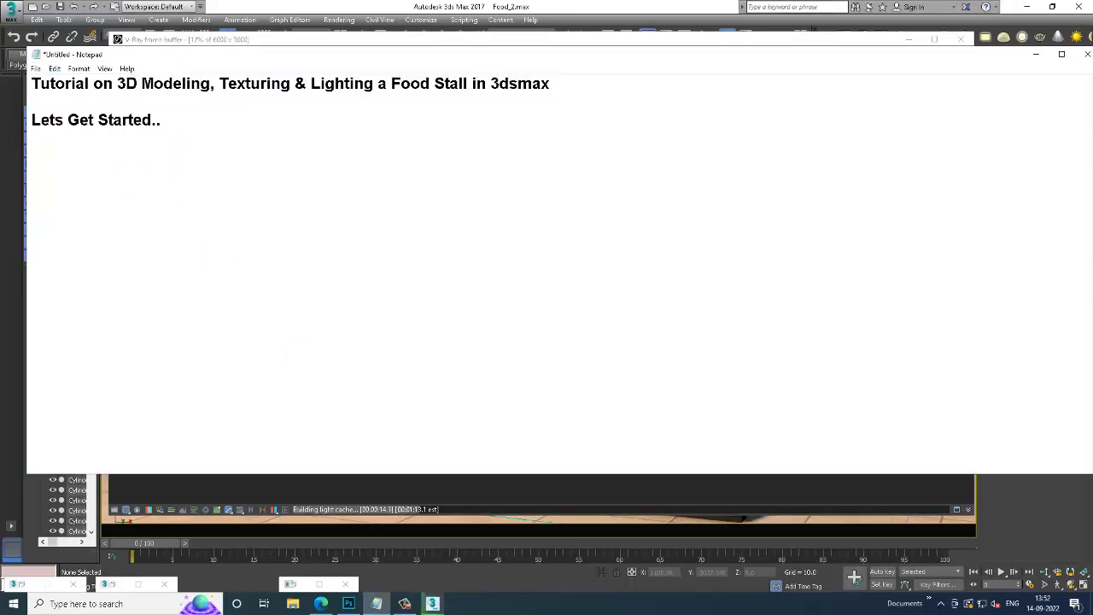
Step: Add the line 'Environmental fog can be added if required' under 'Lets Get Started..', then minimize Notepad
key(Return)
text(En)
text(vironment)
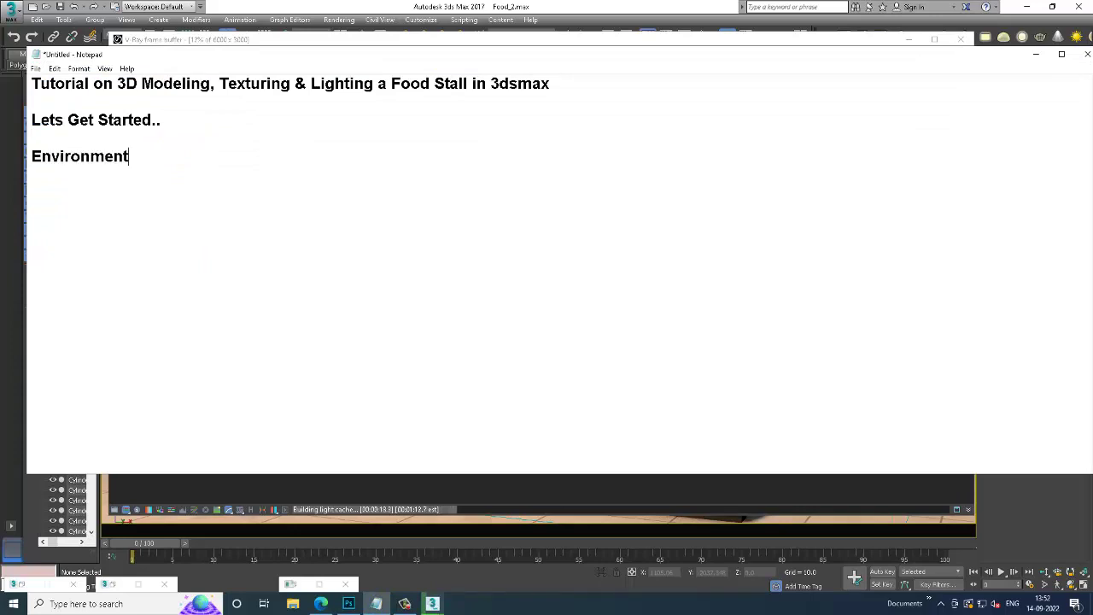
text(al fog)
text( can be adde)
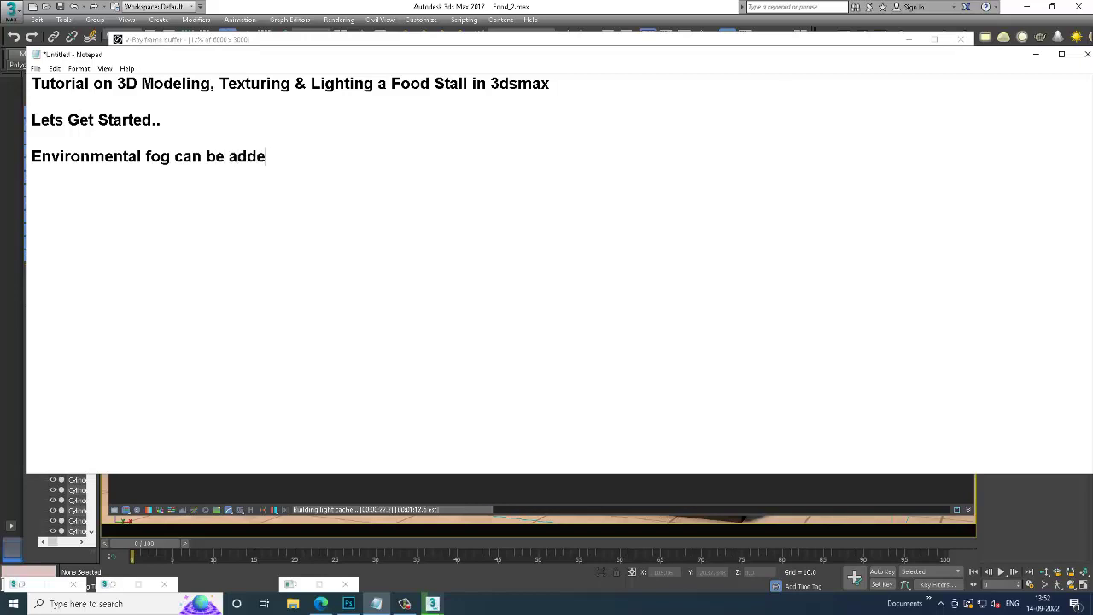
text(d if req)
text(uired)
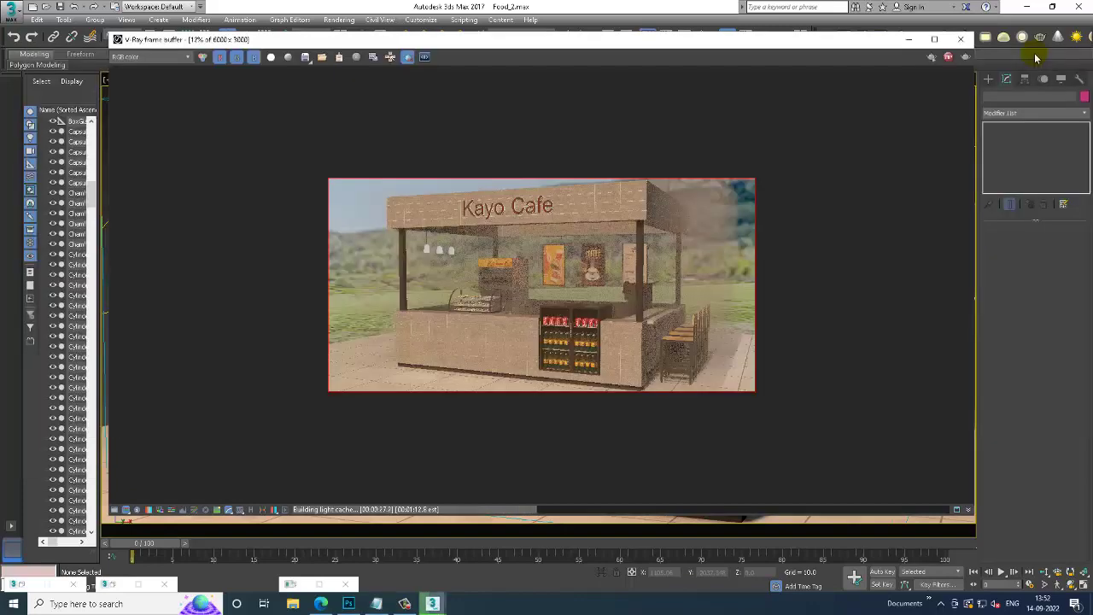
click(1035, 54)
Step: Close the V-Ray frame buffer and set the VRayEnvironmentFog distance to 2000
scroll(615, 291, up, 2)
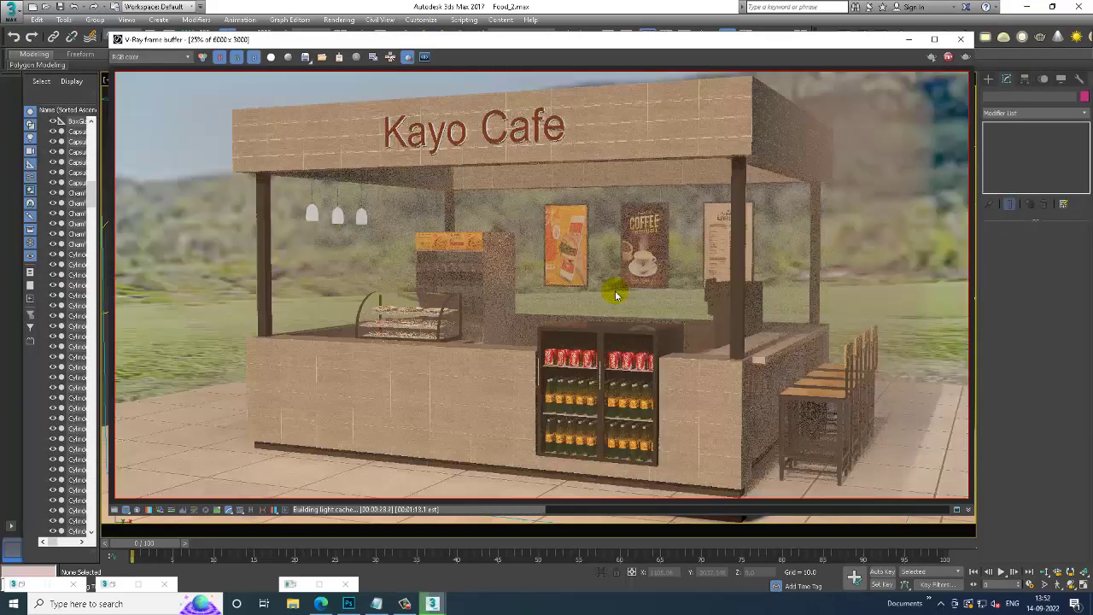
scroll(613, 291, down, 2)
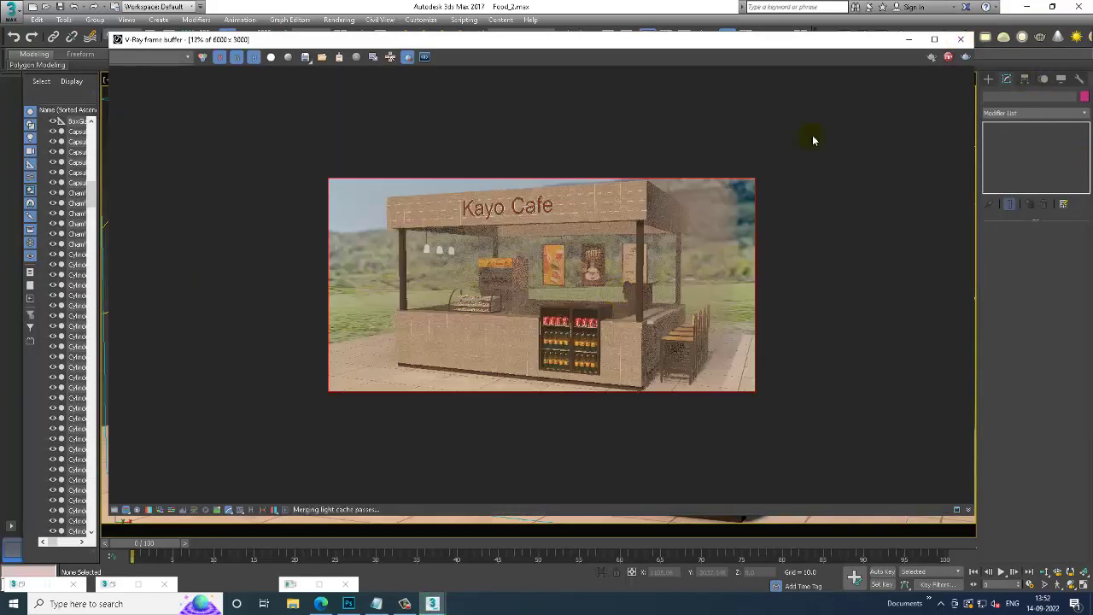
click(961, 39)
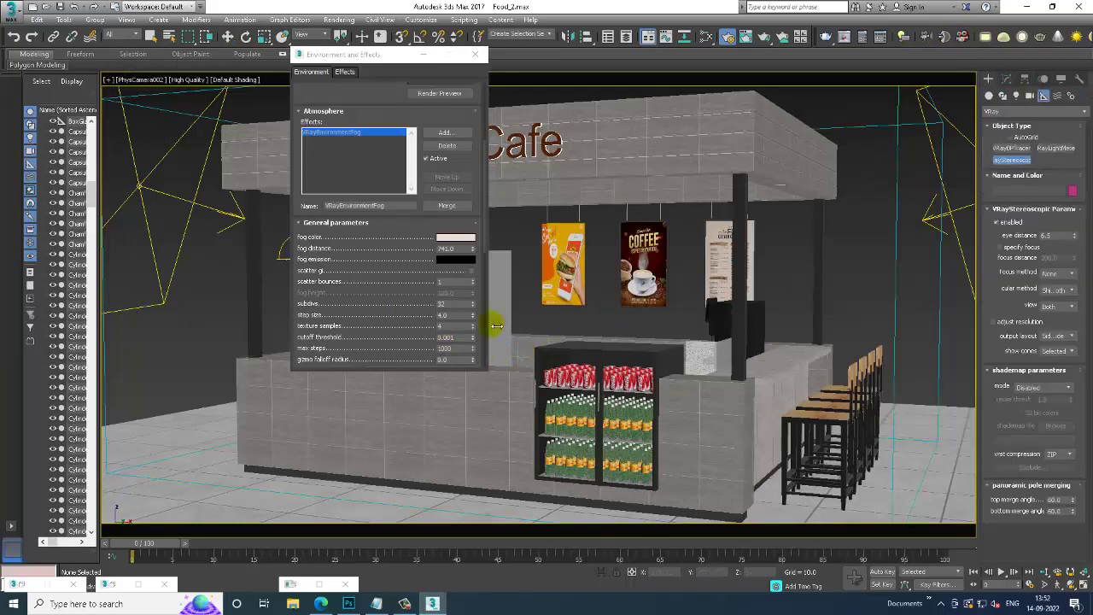
drag(448, 248, 357, 245)
text(2000)
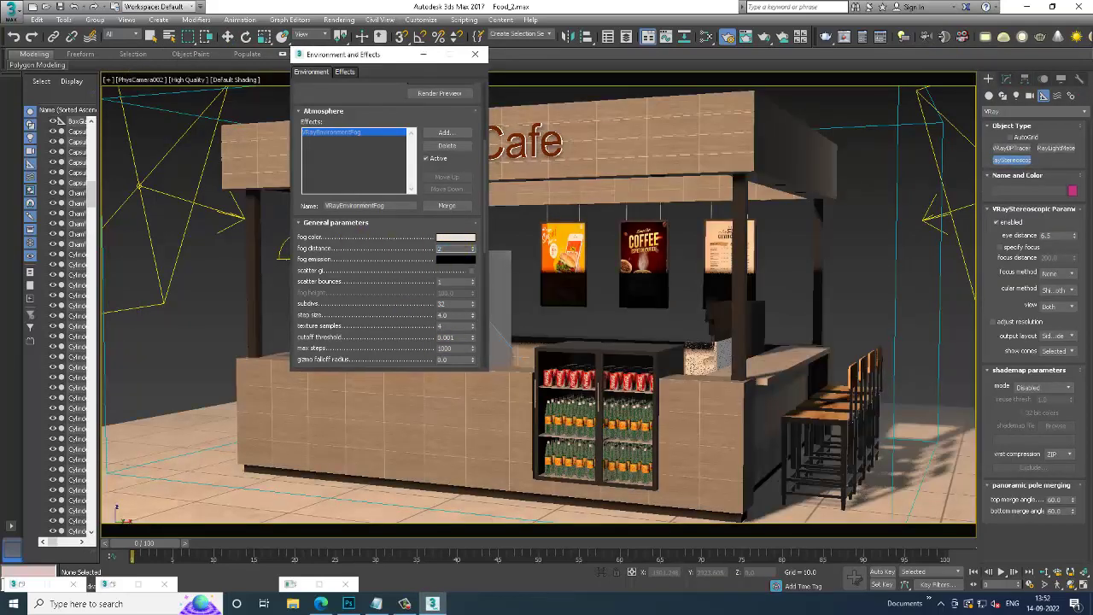
key(Return)
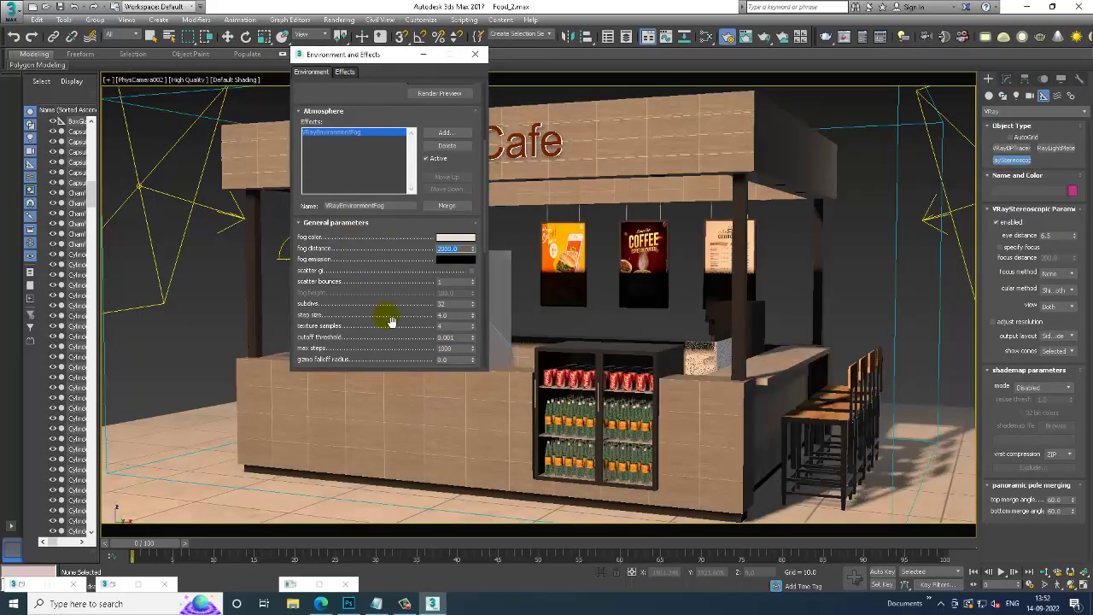
Step: Start a new render of the stall with the longer fog distance
drag(385, 313, 378, 249)
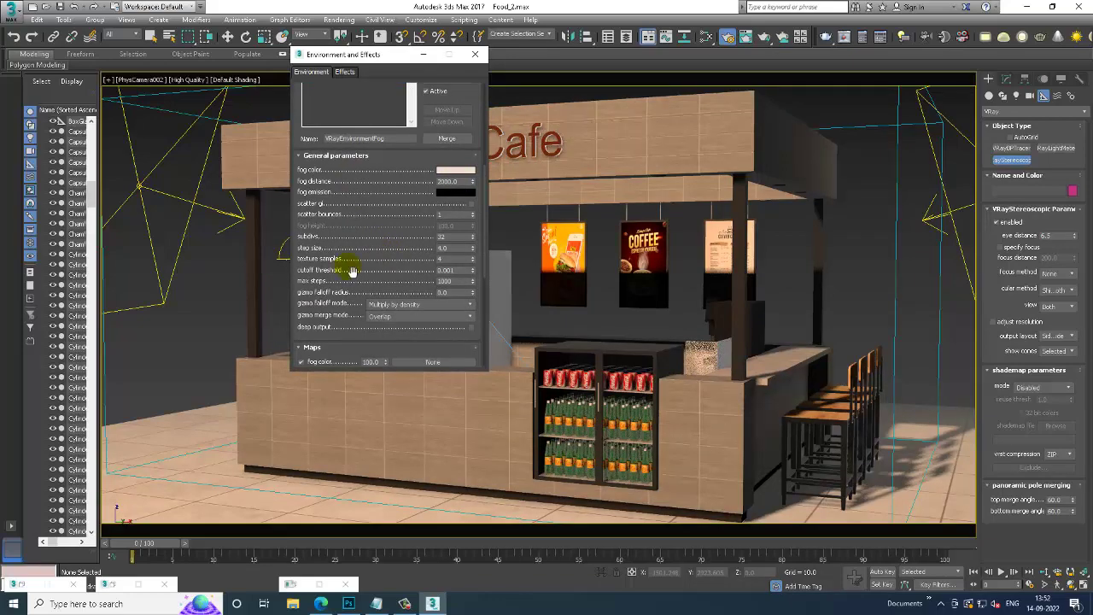
click(341, 19)
click(350, 36)
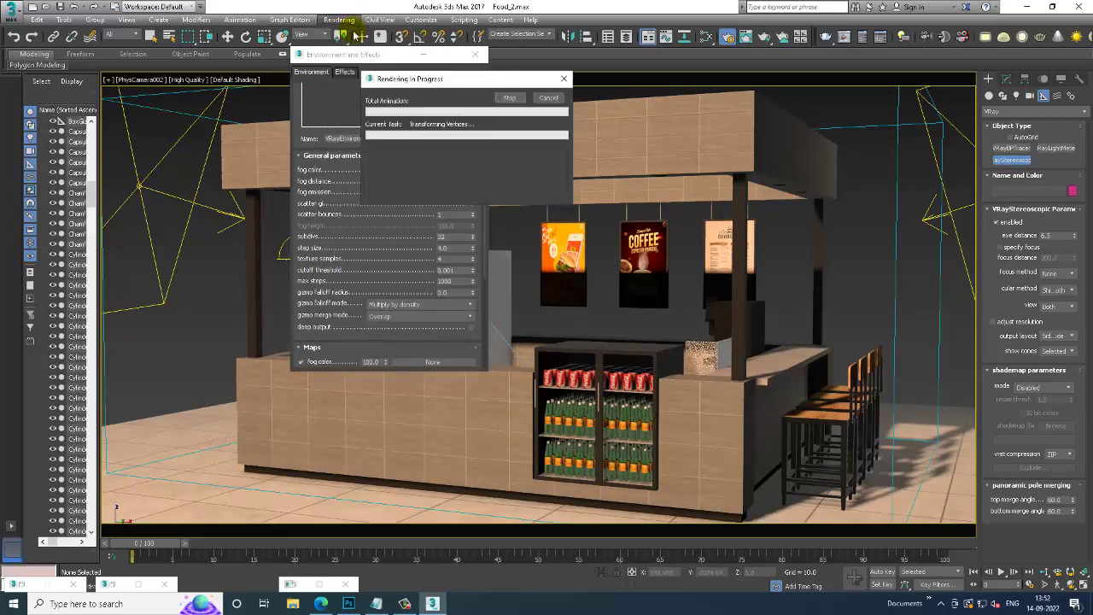
Step: Wait for the fogged Kayo Cafe render to finish, then close the frame buffer
scroll(572, 270, up, 1)
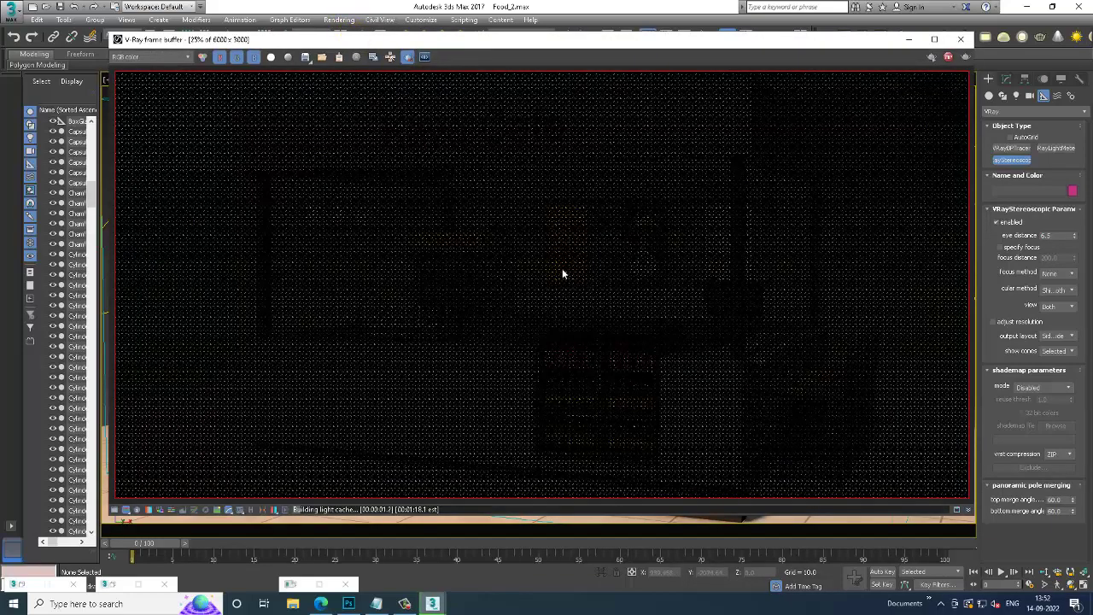
scroll(559, 272, down, 1)
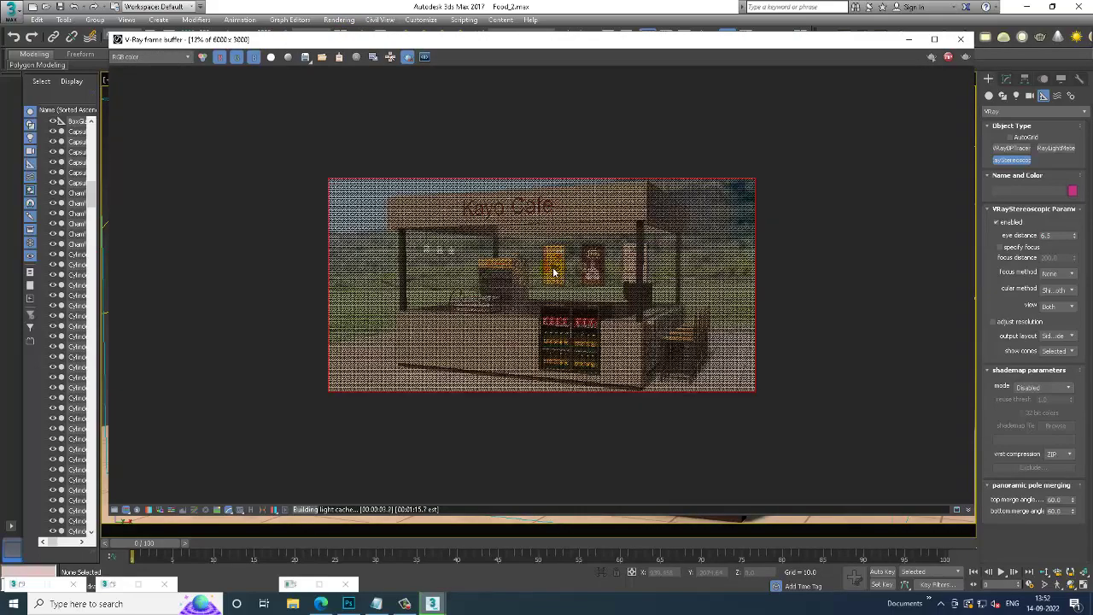
scroll(555, 271, up, 1)
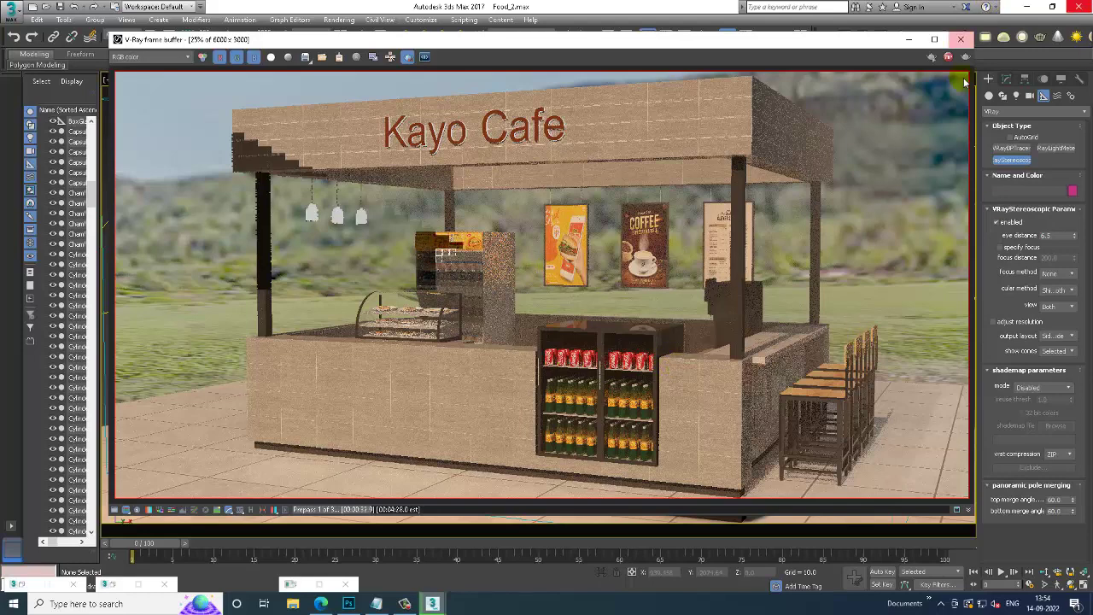
click(960, 40)
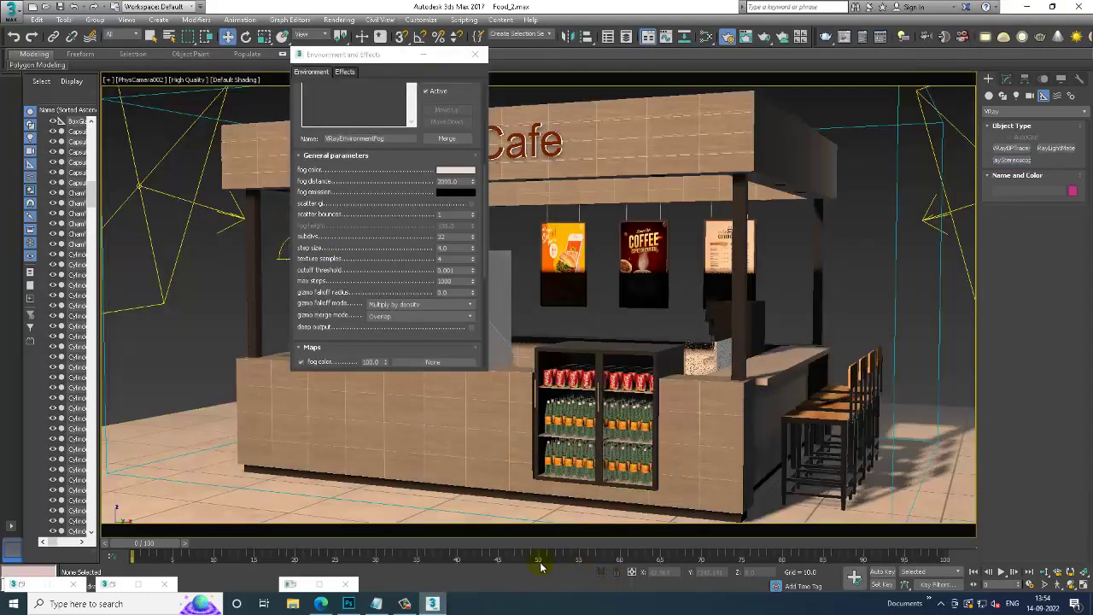
Step: Bring the Notepad tutorial notes to the front, with the caret after the last note
click(413, 605)
click(407, 605)
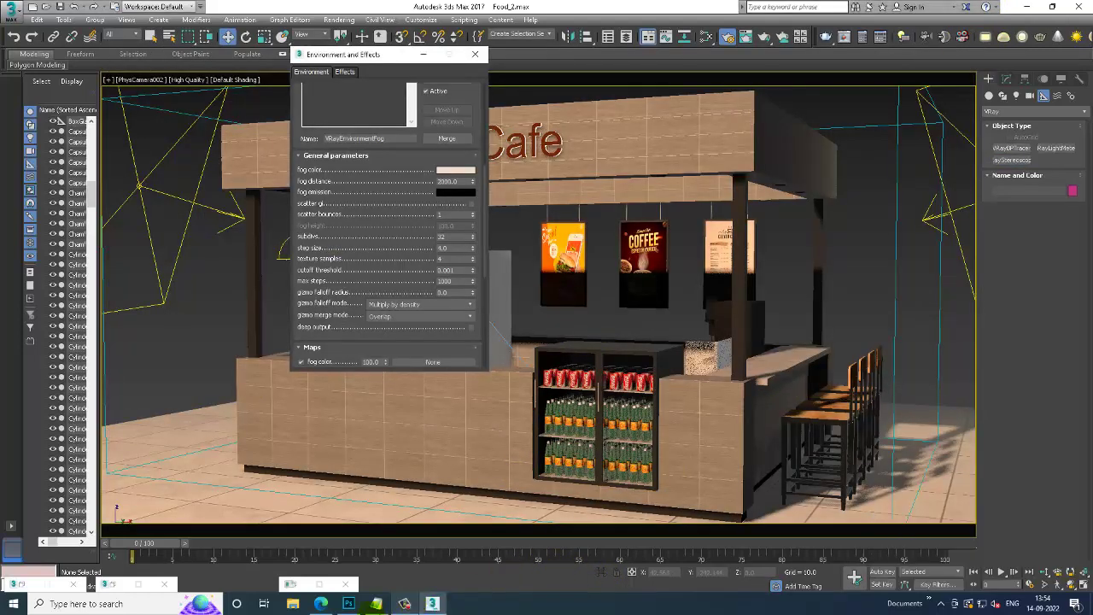
click(377, 604)
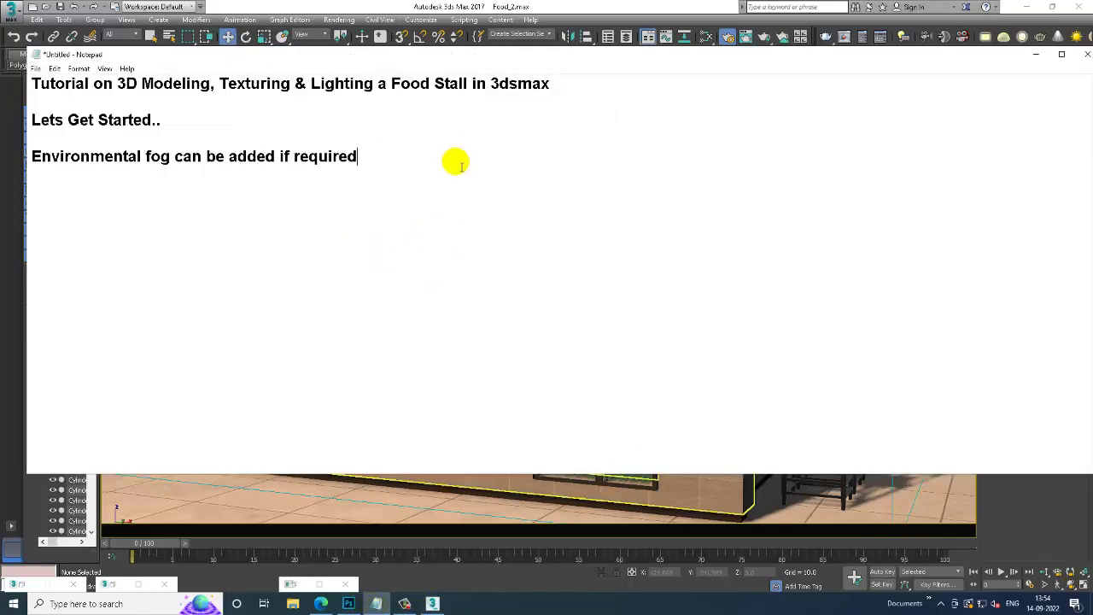
Step: Add the line 'Thanks for Watching' below the fog note
key(Return)
key(Return)
text(Th)
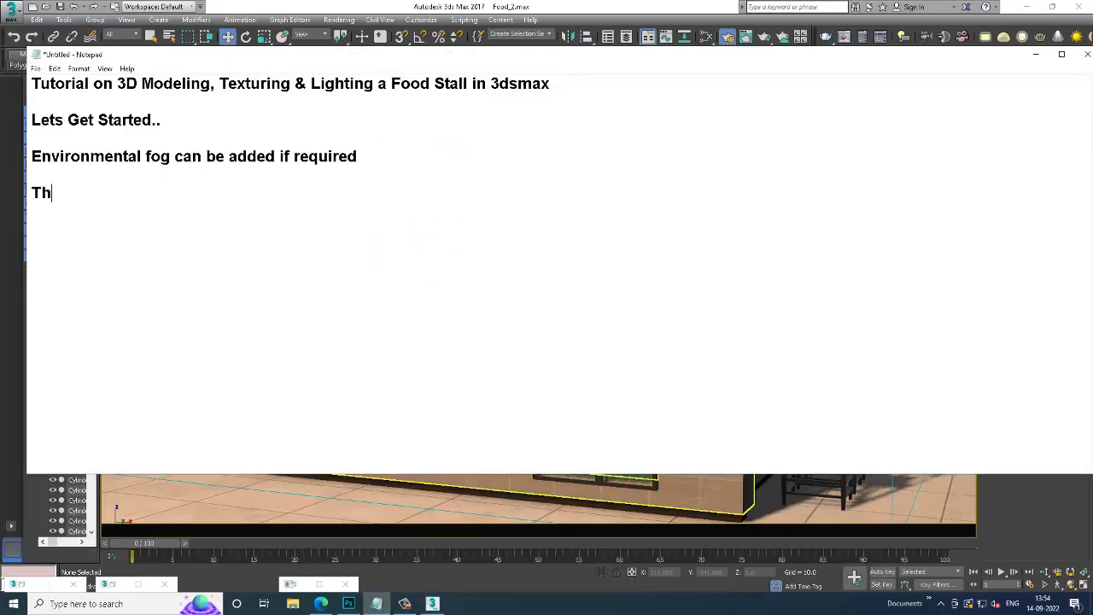
text(anks for Wa)
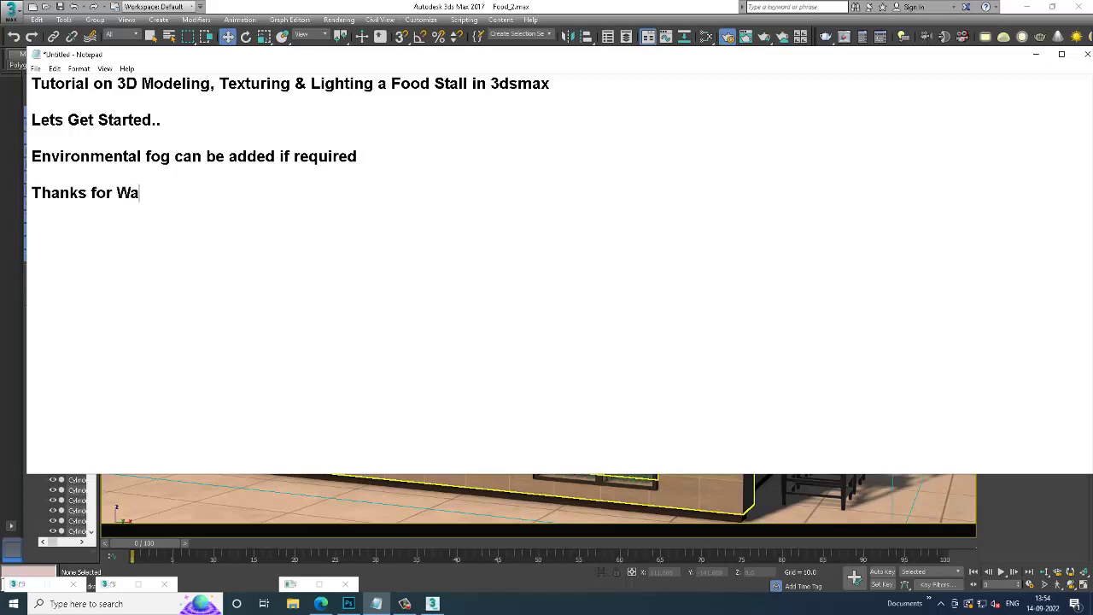
text(tching)
key(Return)
key(Return)
Step: Add the line 'Continue to next Part', fixing the typo, then minimize Notepad
text(Continu t)
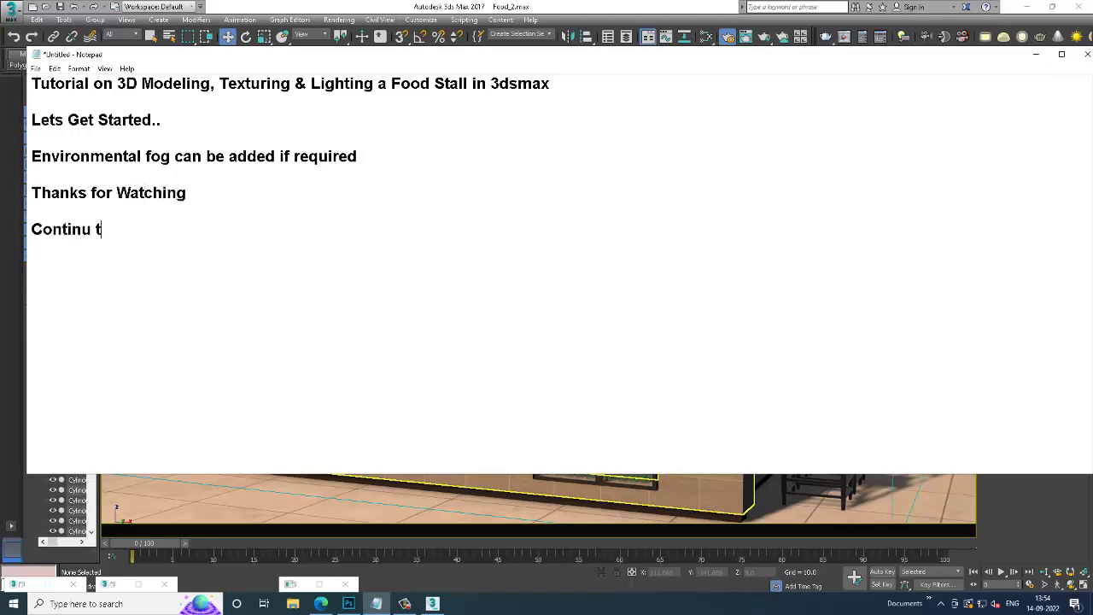
text(o)
key(BackSpace)
key(BackSpace)
text(e to ne)
text(xt Part)
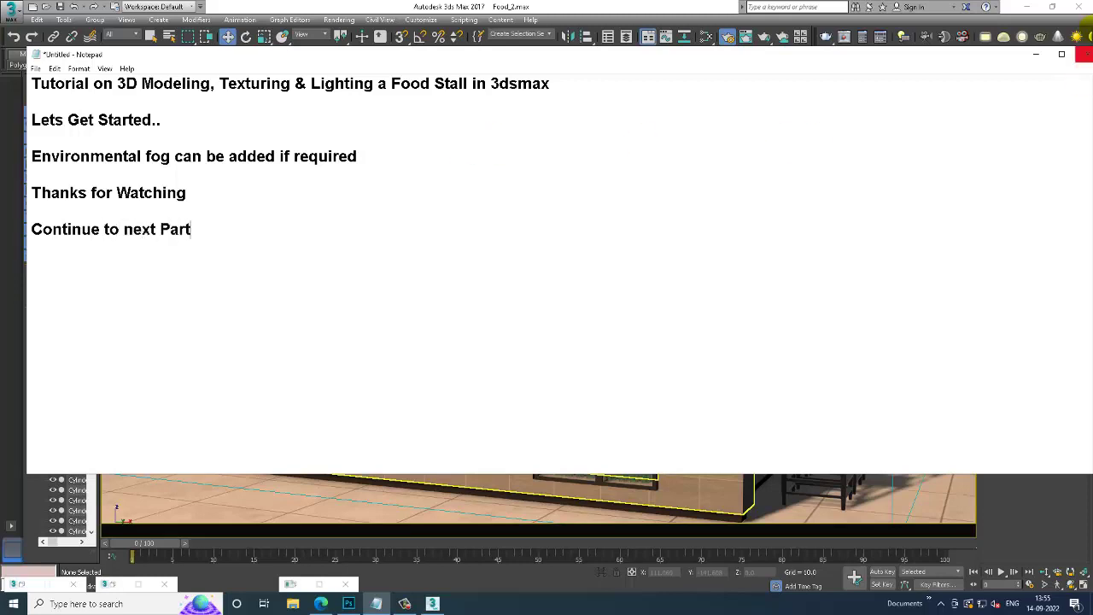
click(1036, 54)
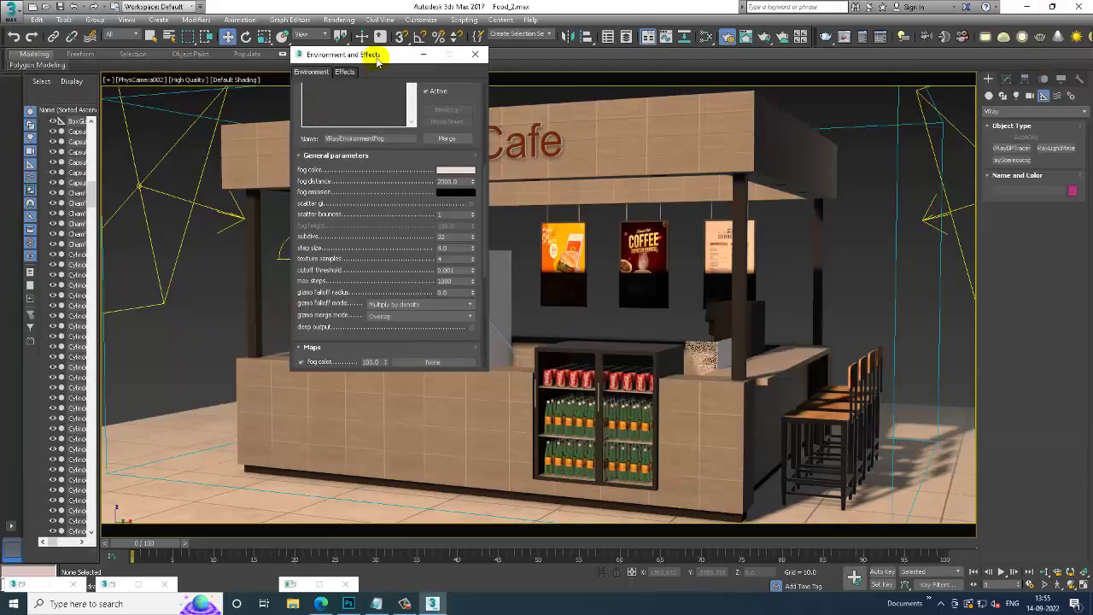